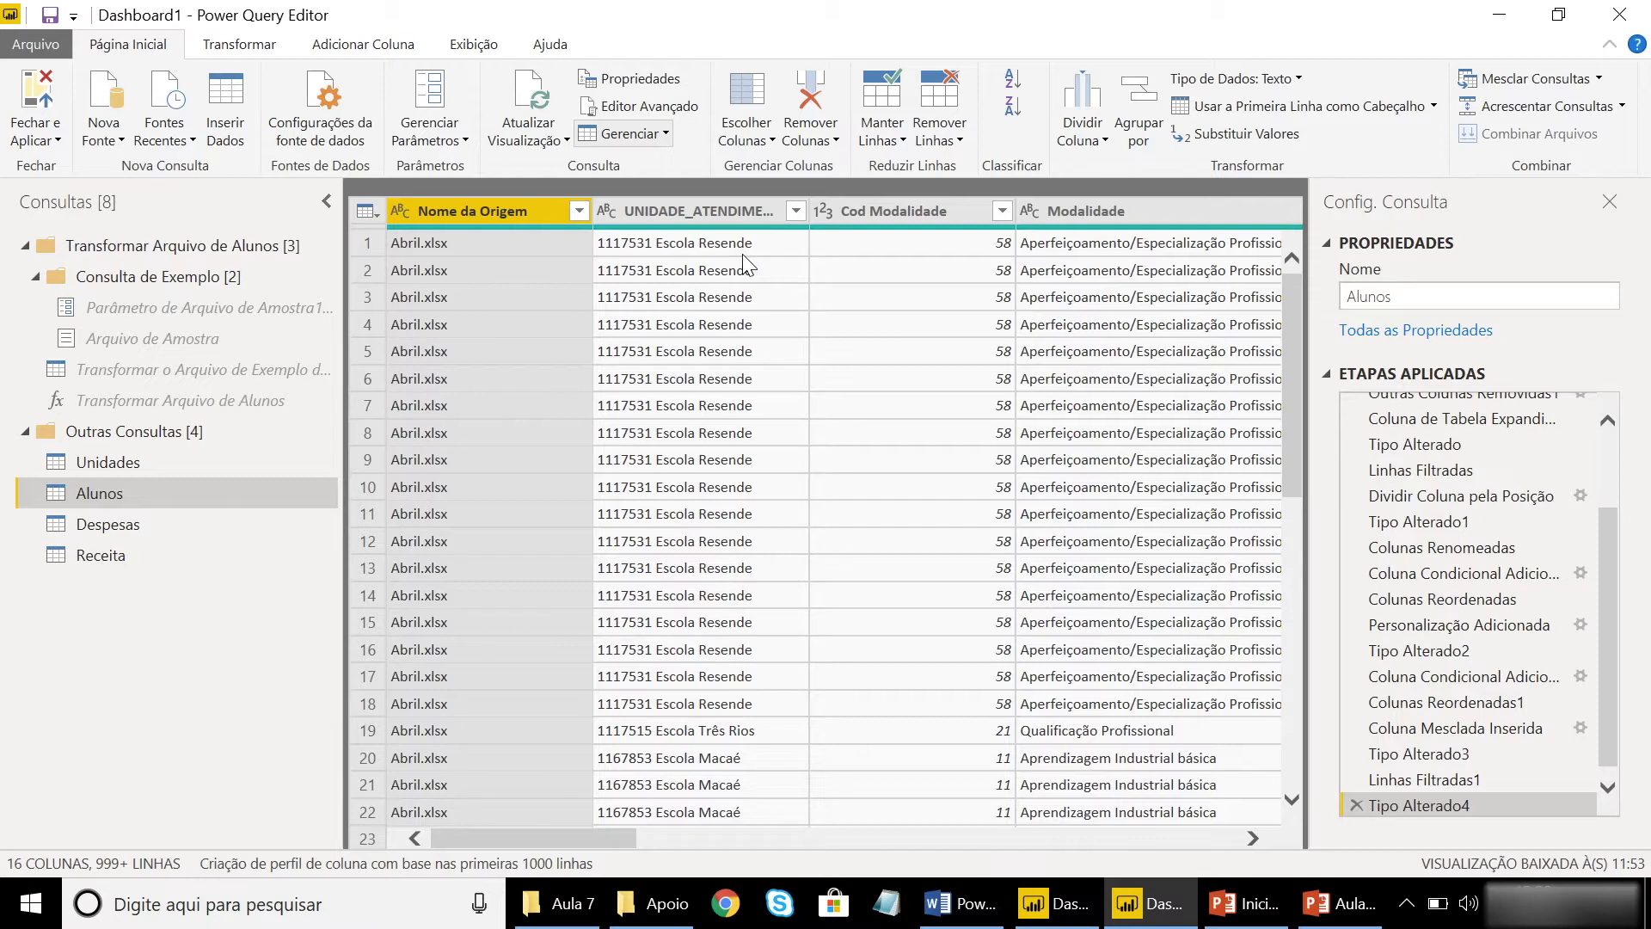
# Review the unit names listed in the Despesas and Receita queries
pyautogui.click(155, 525)
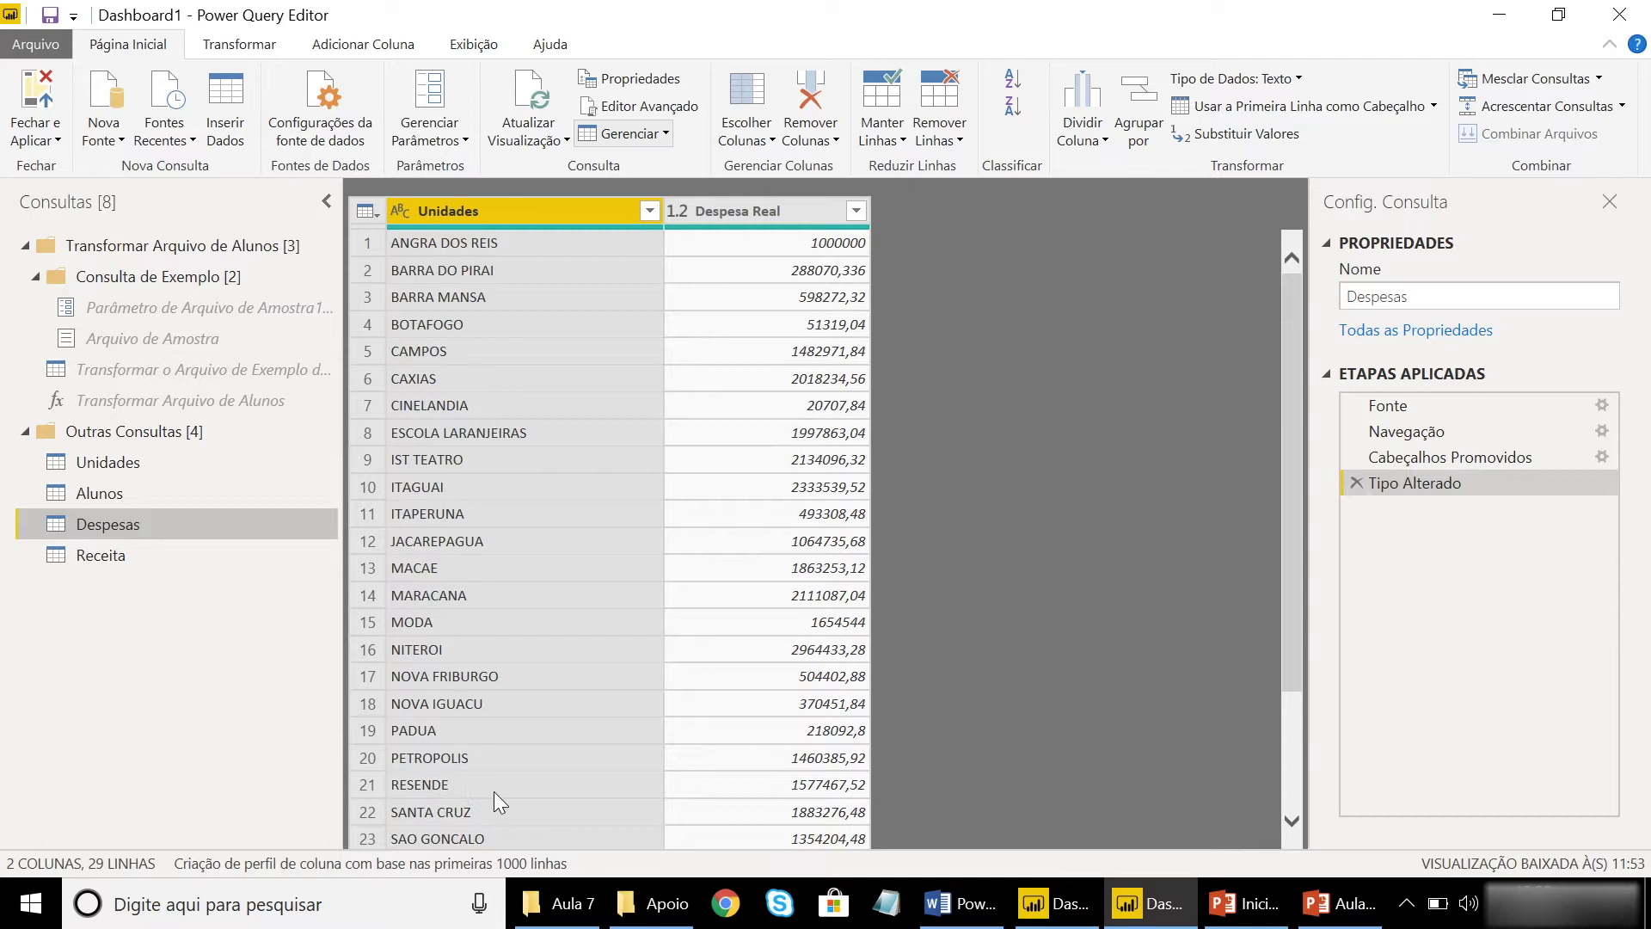
pyautogui.click(125, 560)
pyautogui.scroll(-1, 571, 492)
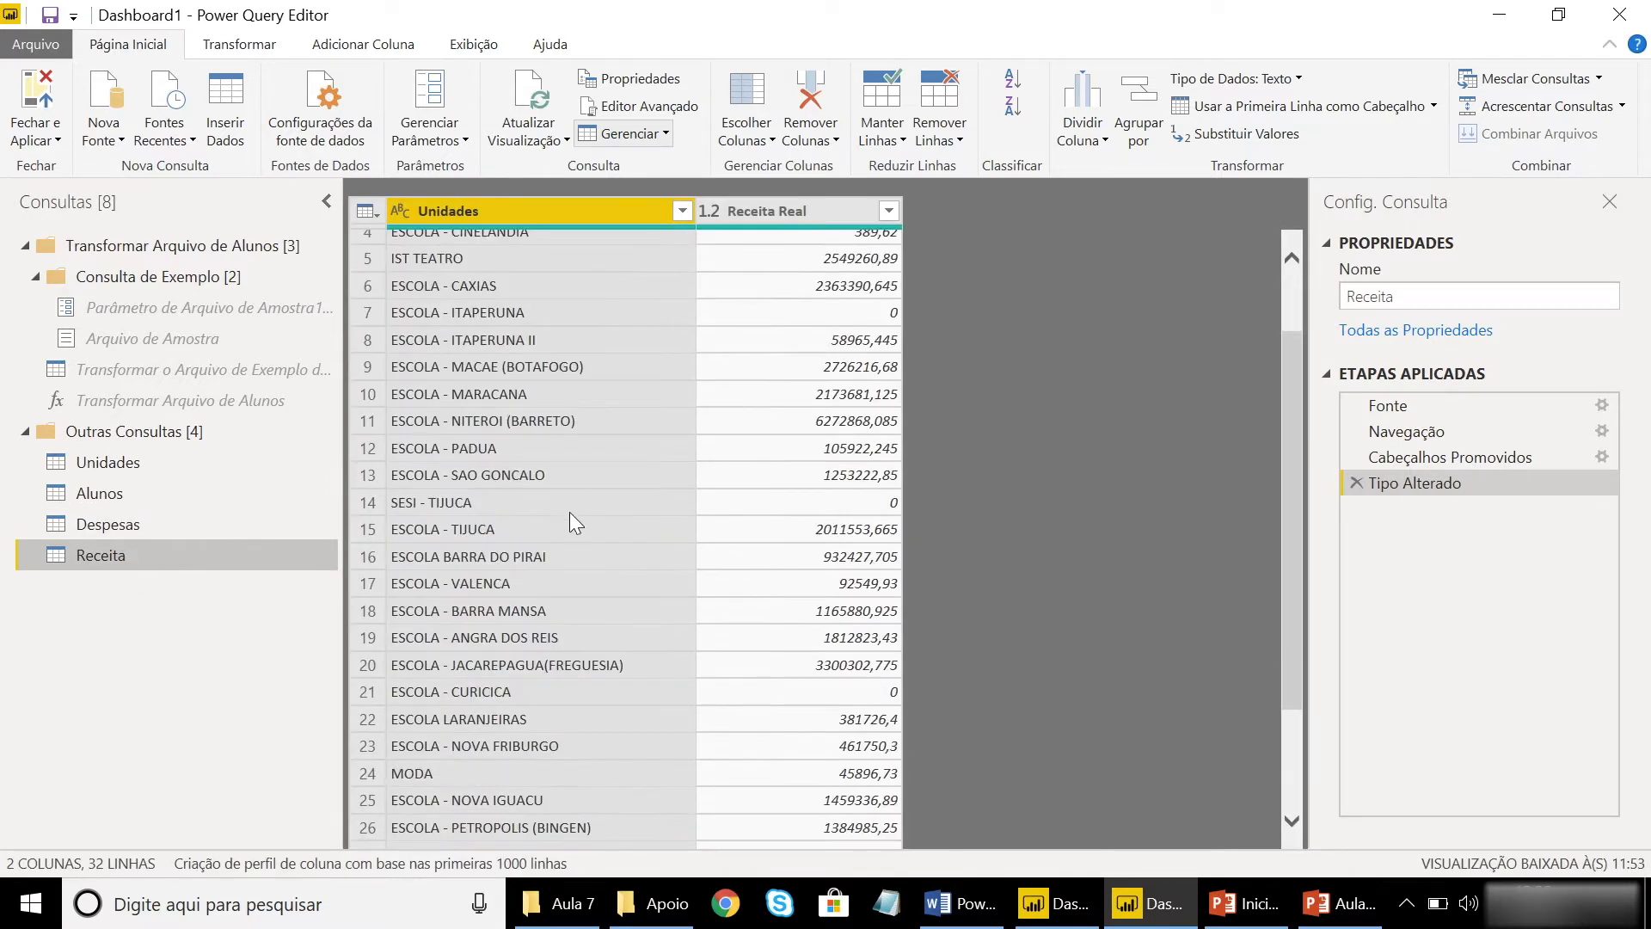
pyautogui.scroll(-2, 560, 586)
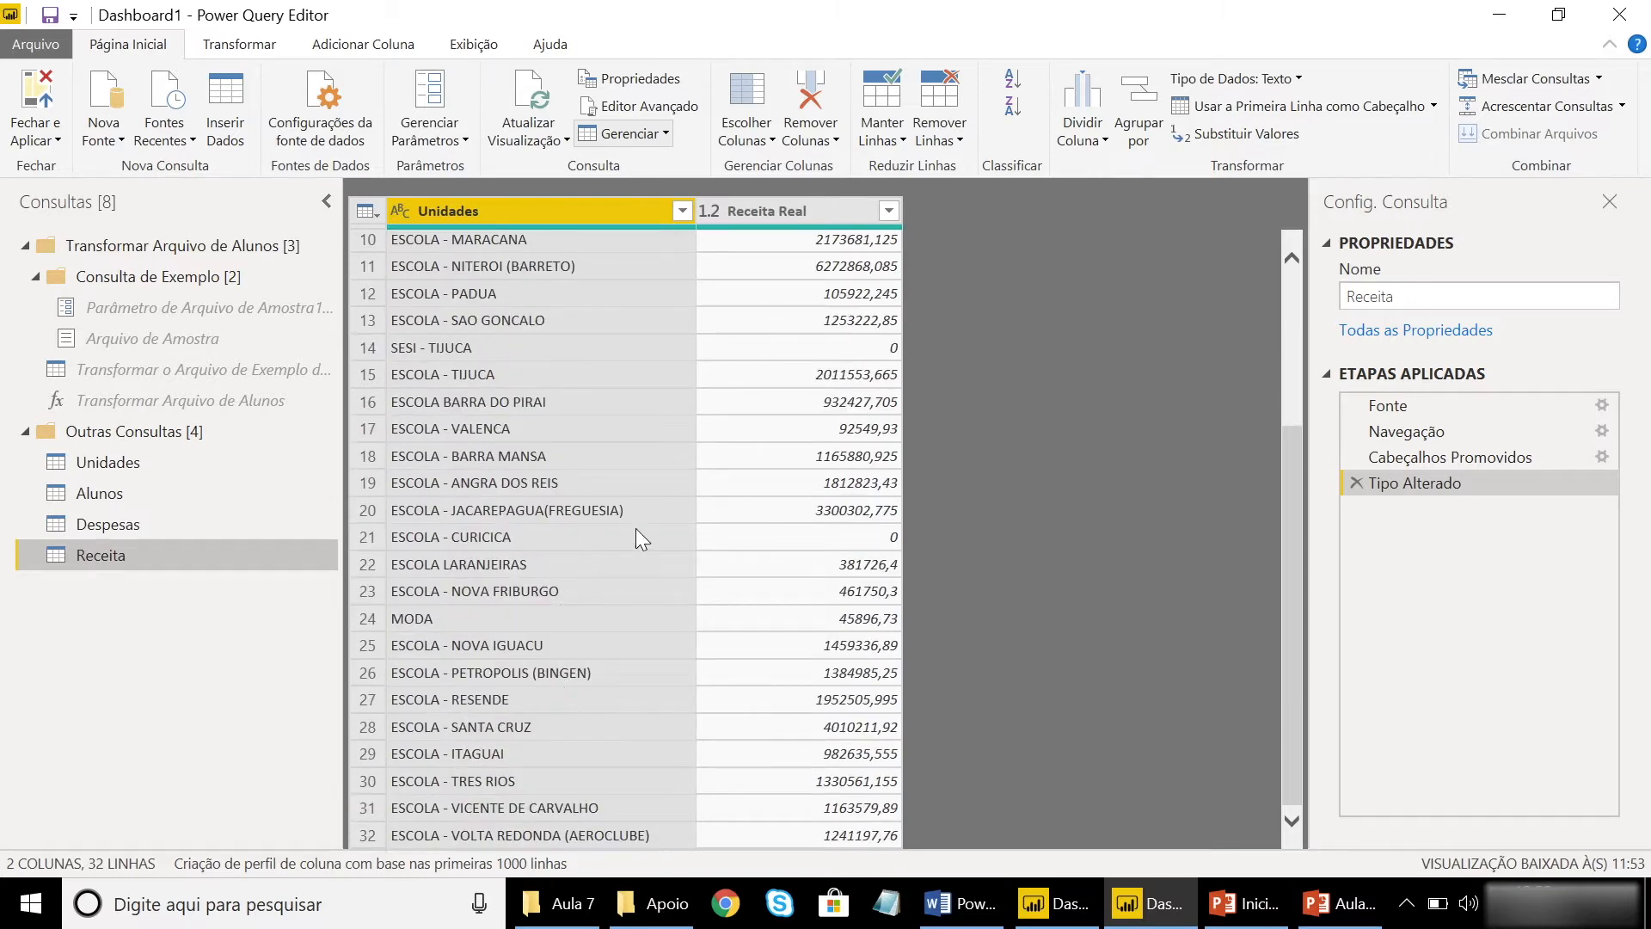
pyautogui.scroll(3, 636, 528)
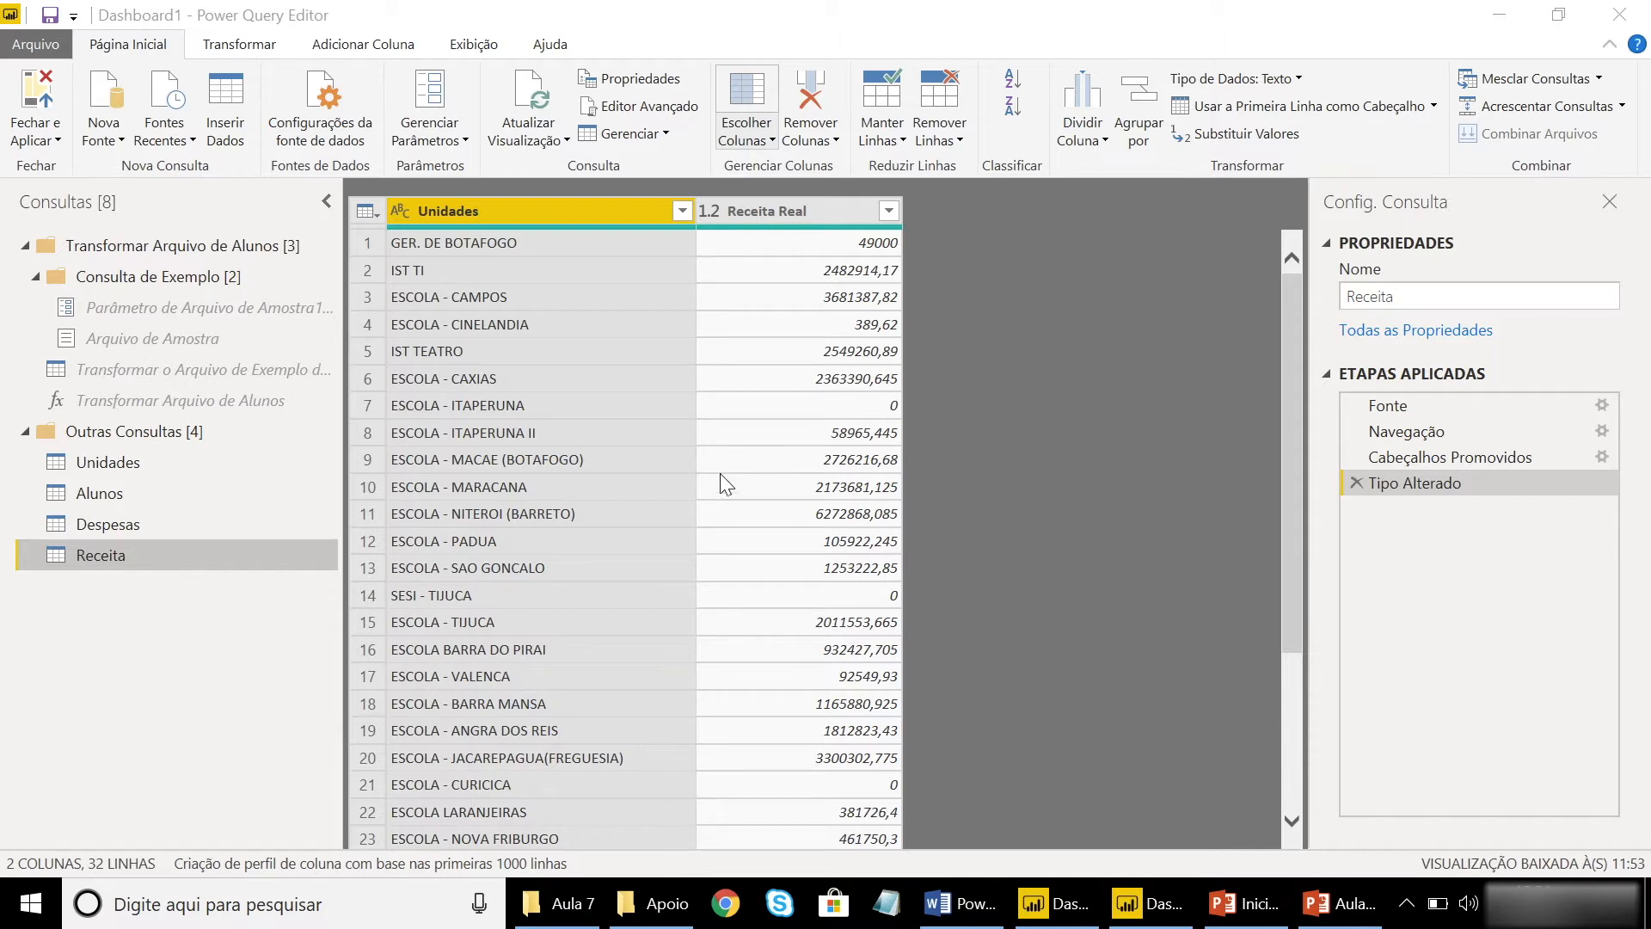
# Filter the Nomes column of the Unidades query by "rese", and remove that filter step
pyautogui.click(102, 471)
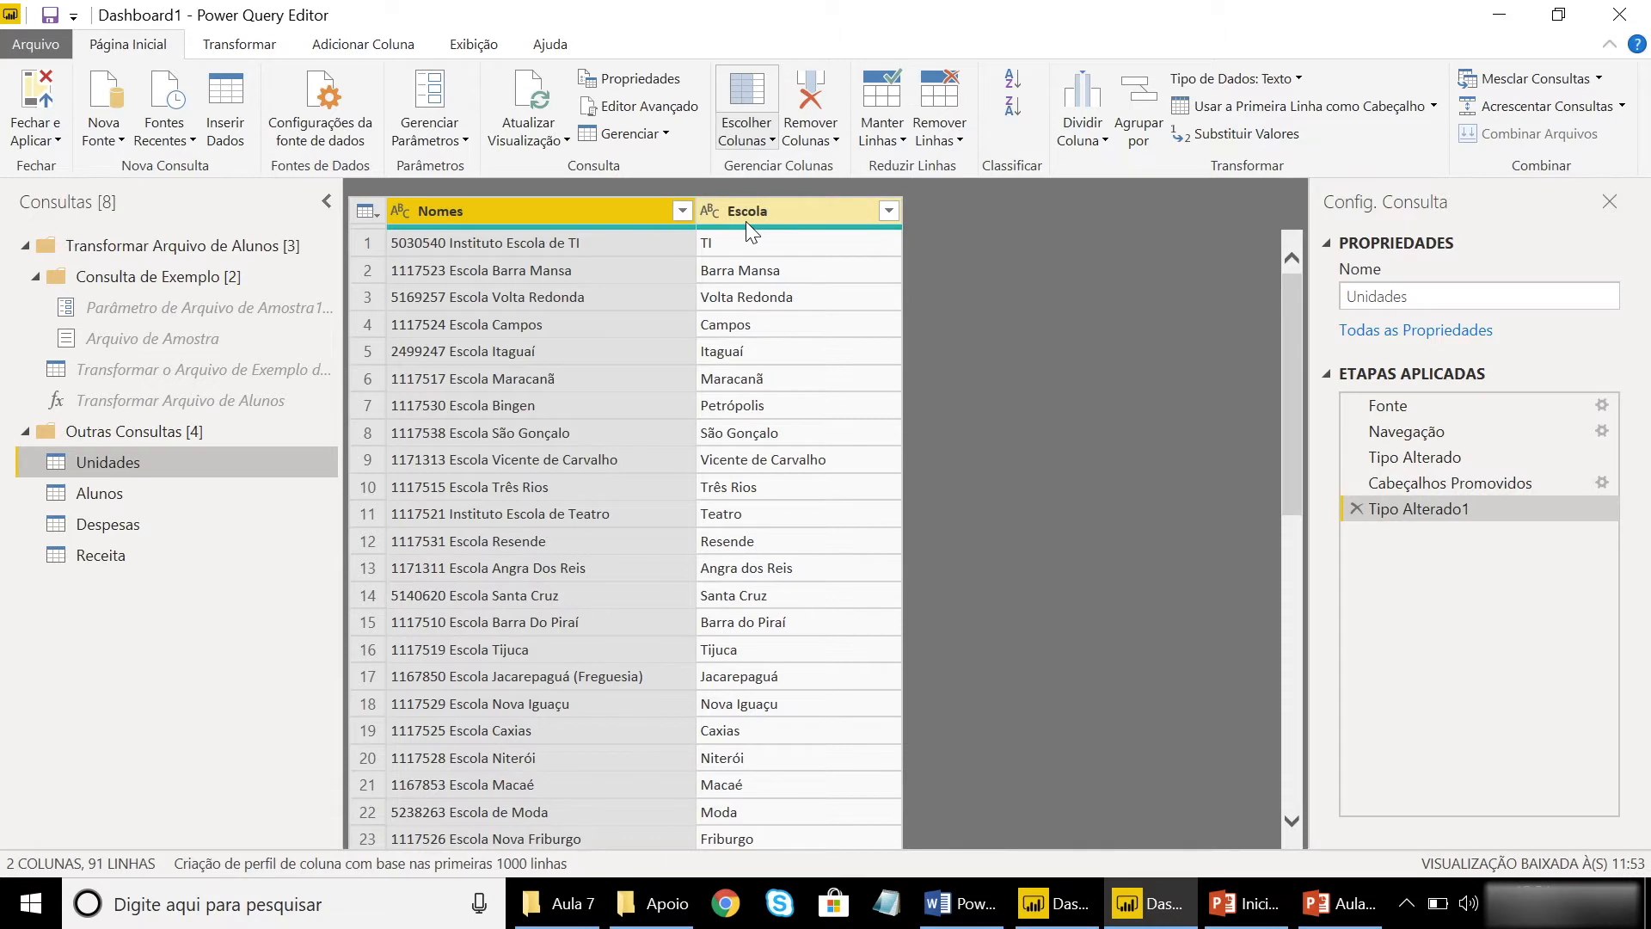
pyautogui.click(682, 211)
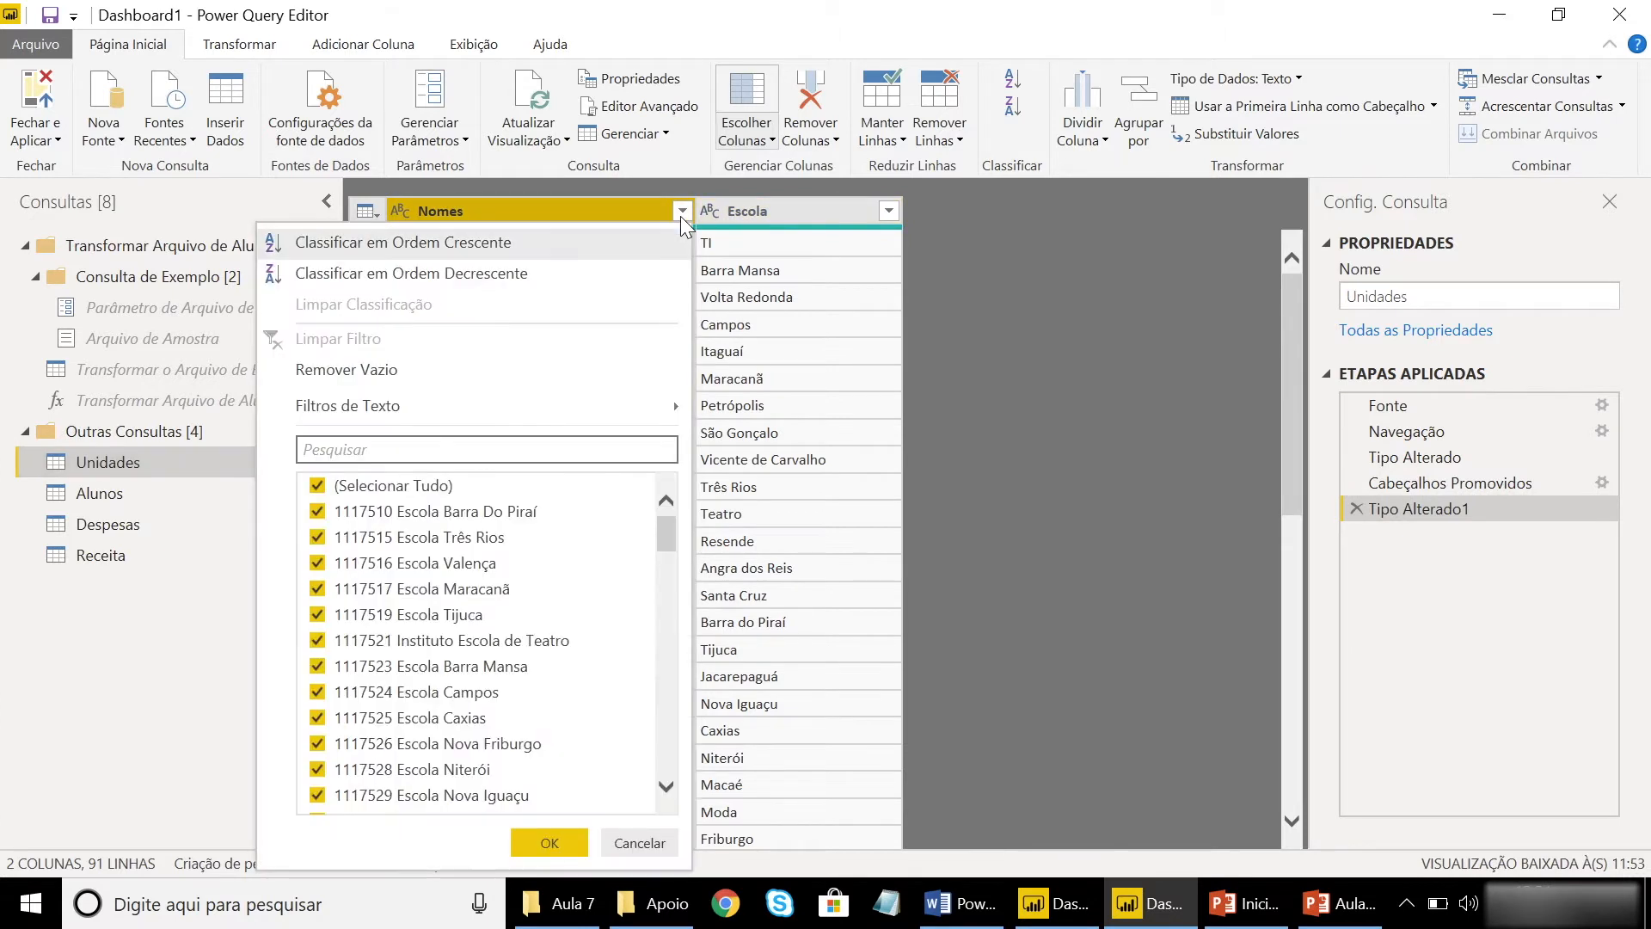
pyautogui.click(550, 440)
pyautogui.write('r')
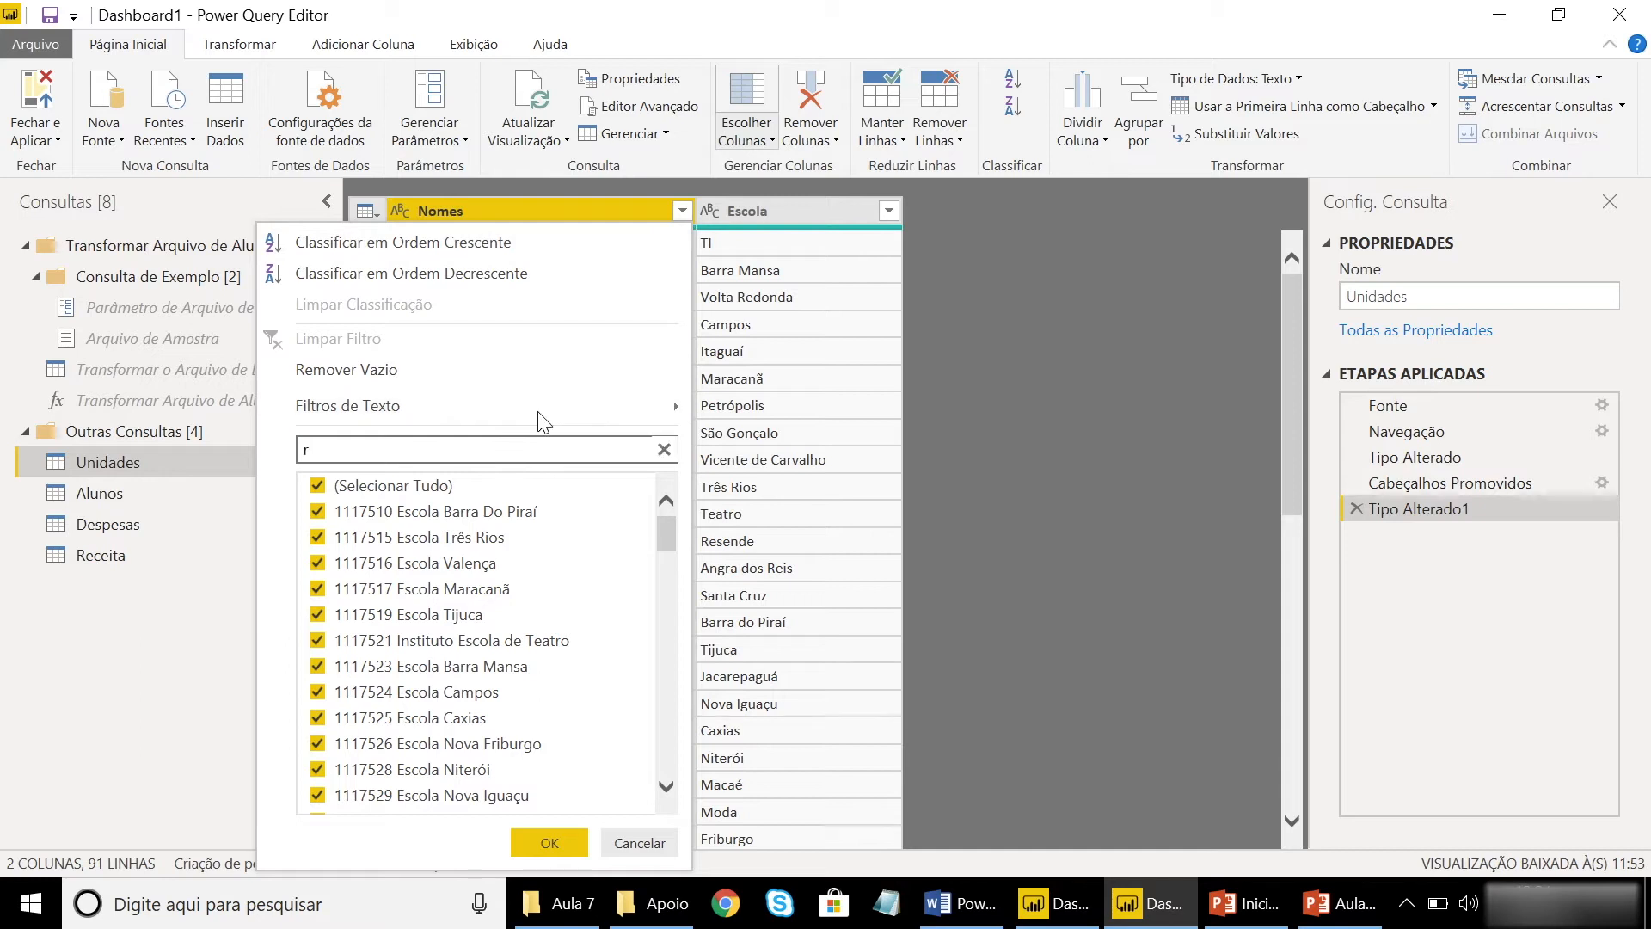
pyautogui.write('ese')
pyautogui.click(548, 836)
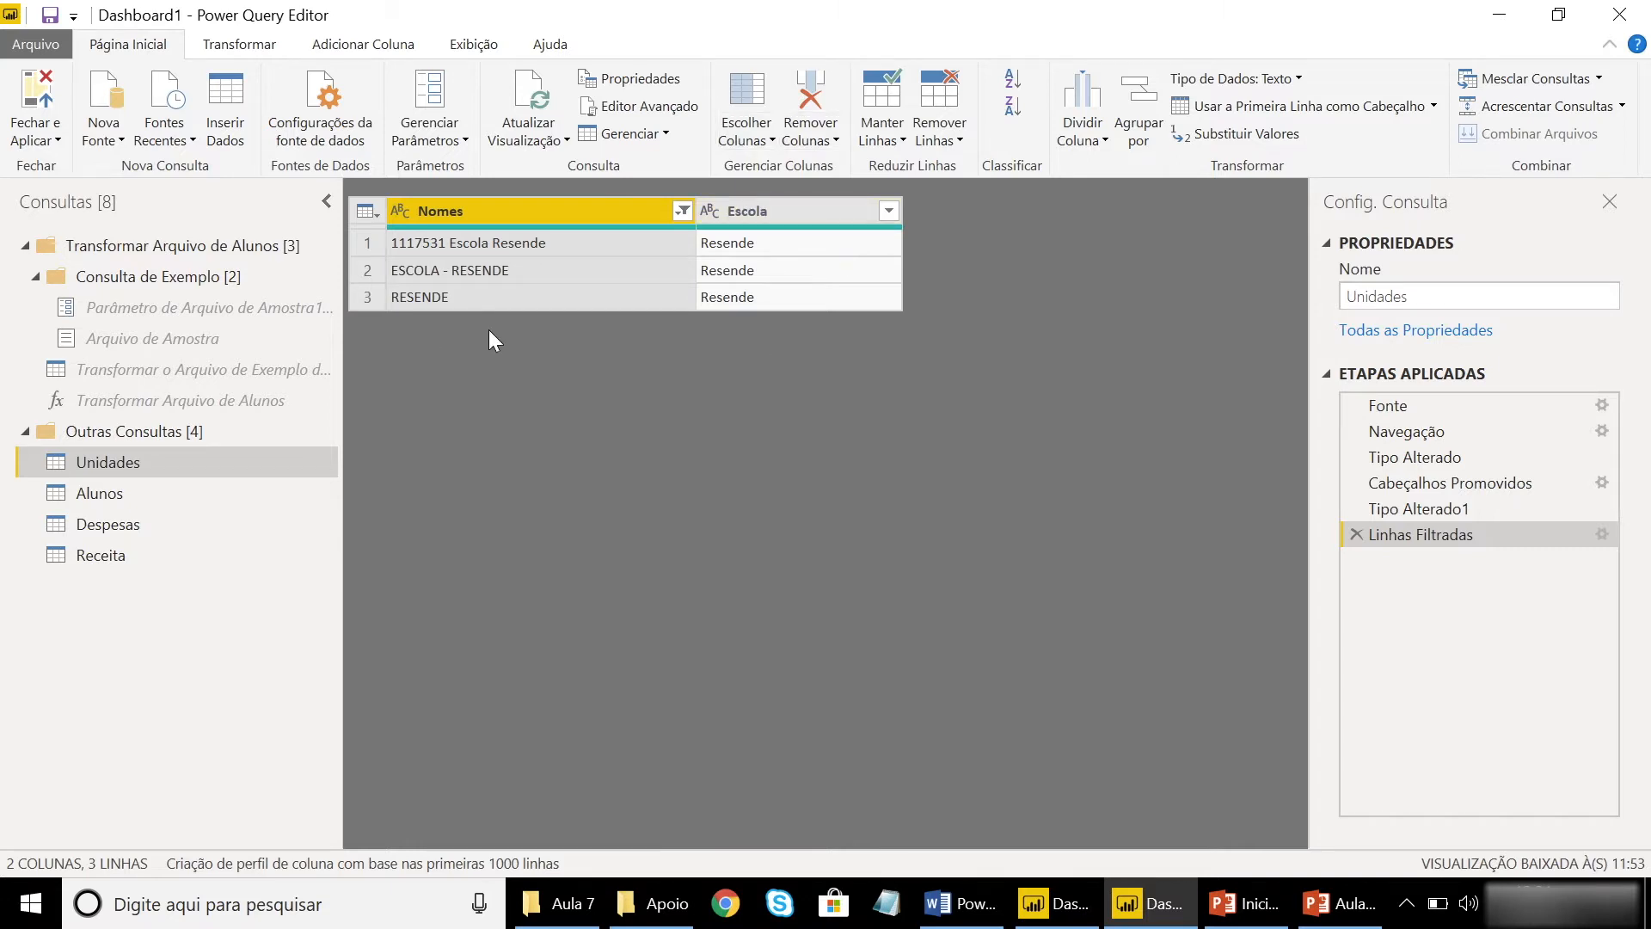
pyautogui.click(1355, 543)
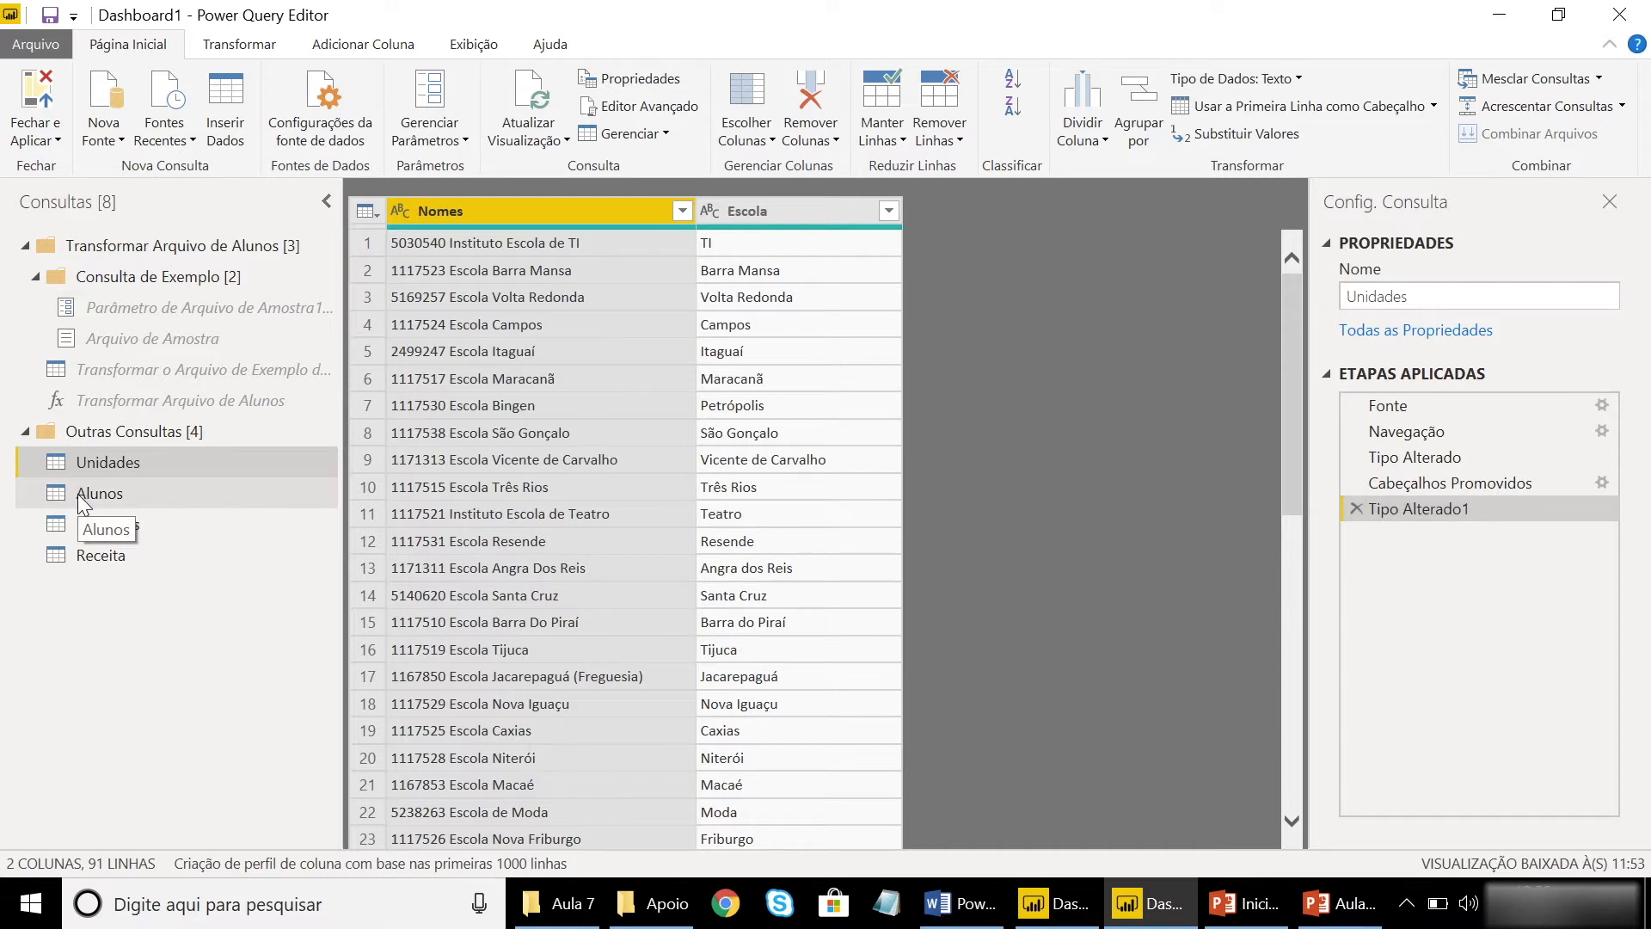
# Merge the Alunos query with Unidades, matching UNIDADE_ATENDIMENTO to Nomes with the join type Interna (apenas linhas correspondentes)
pyautogui.click(77, 494)
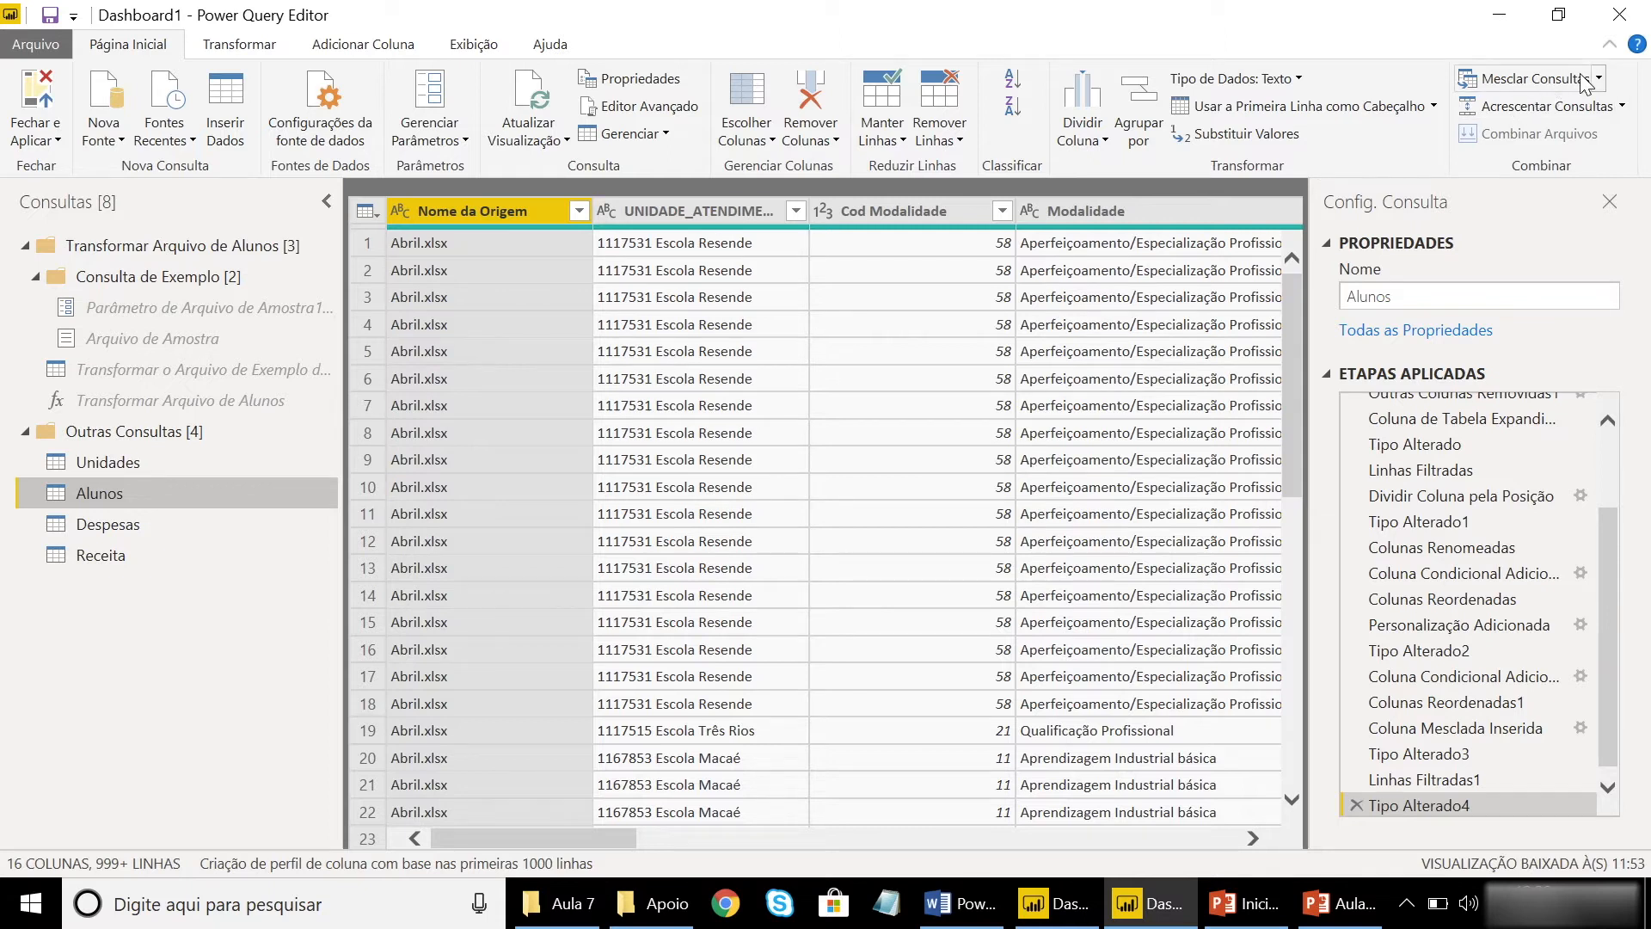
pyautogui.click(1601, 80)
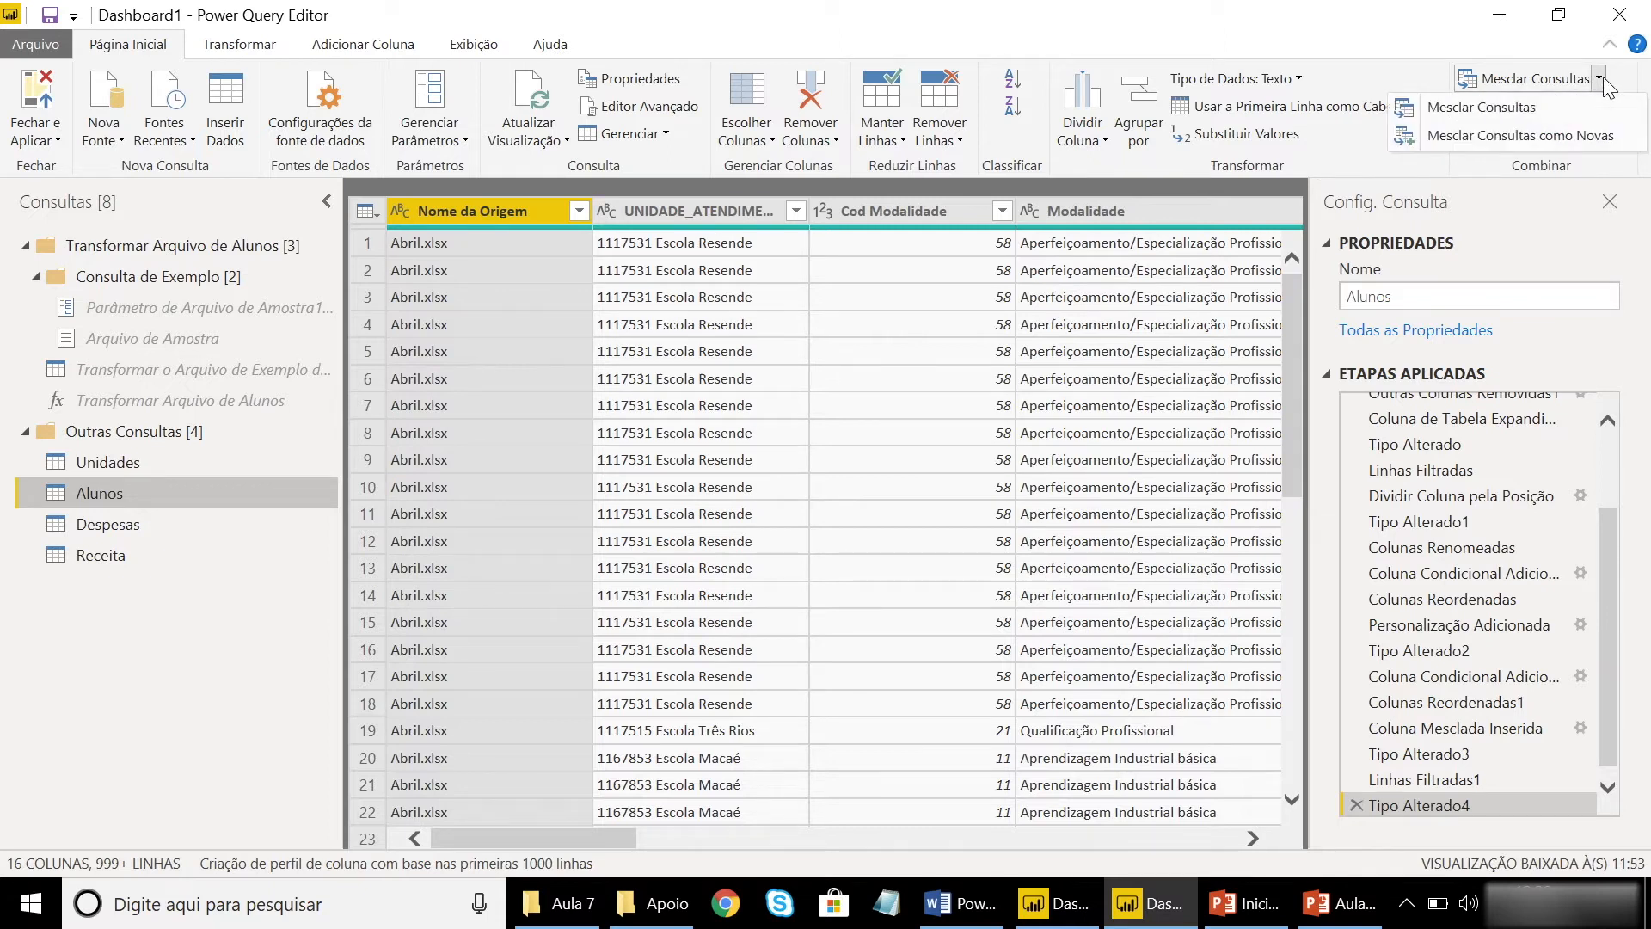
pyautogui.click(1570, 110)
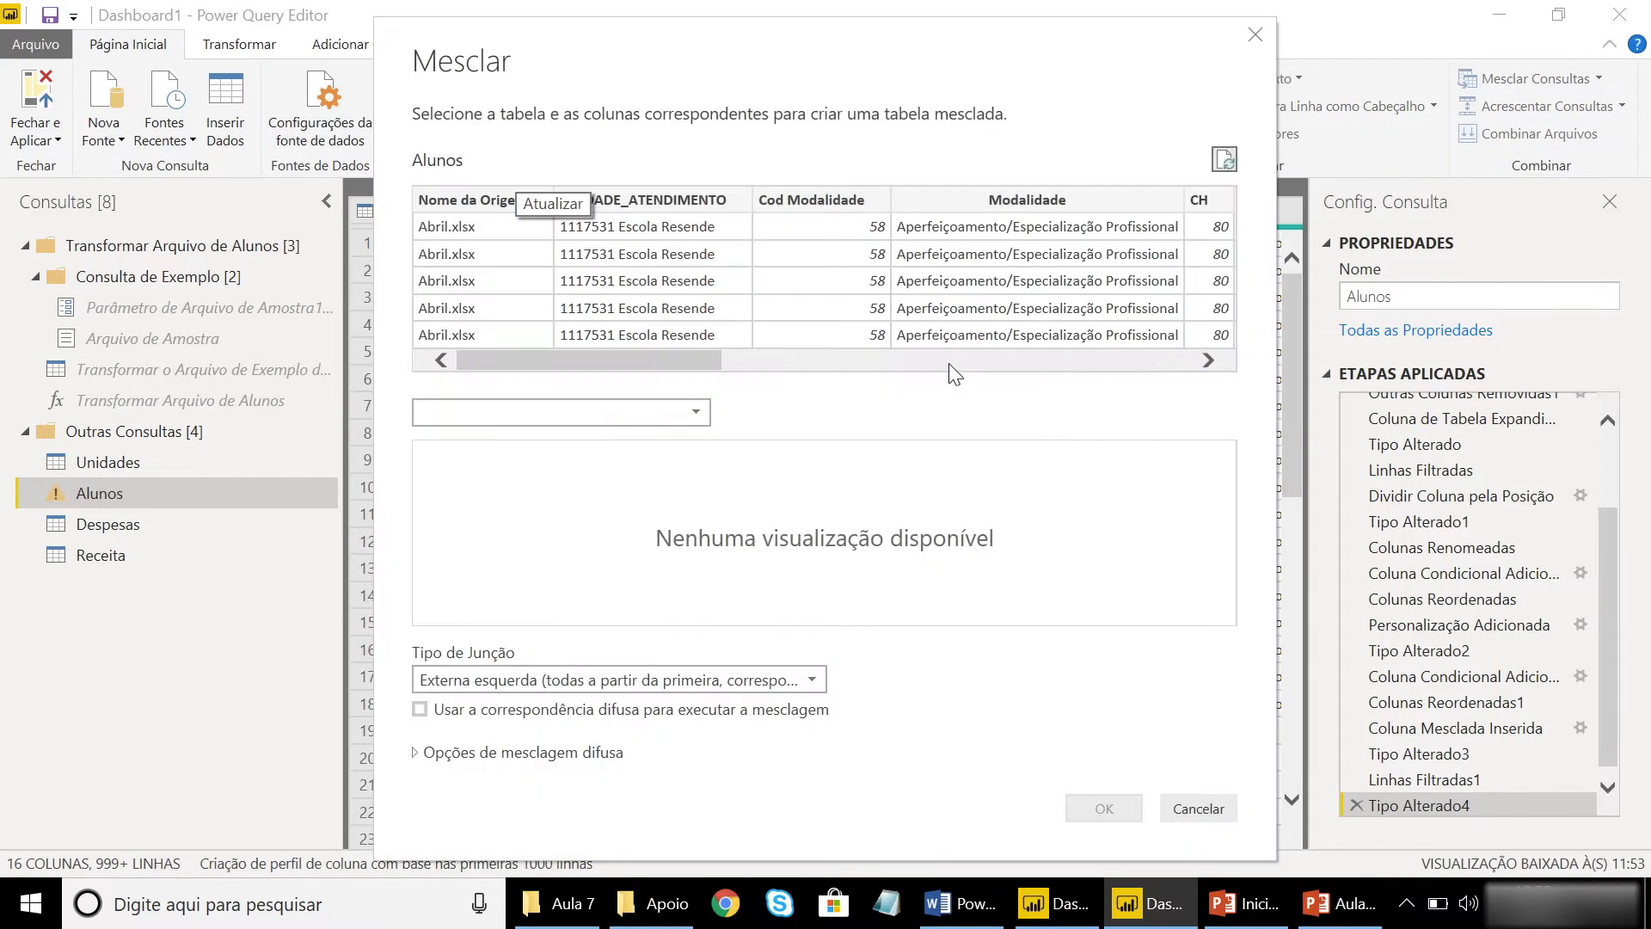
pyautogui.click(681, 199)
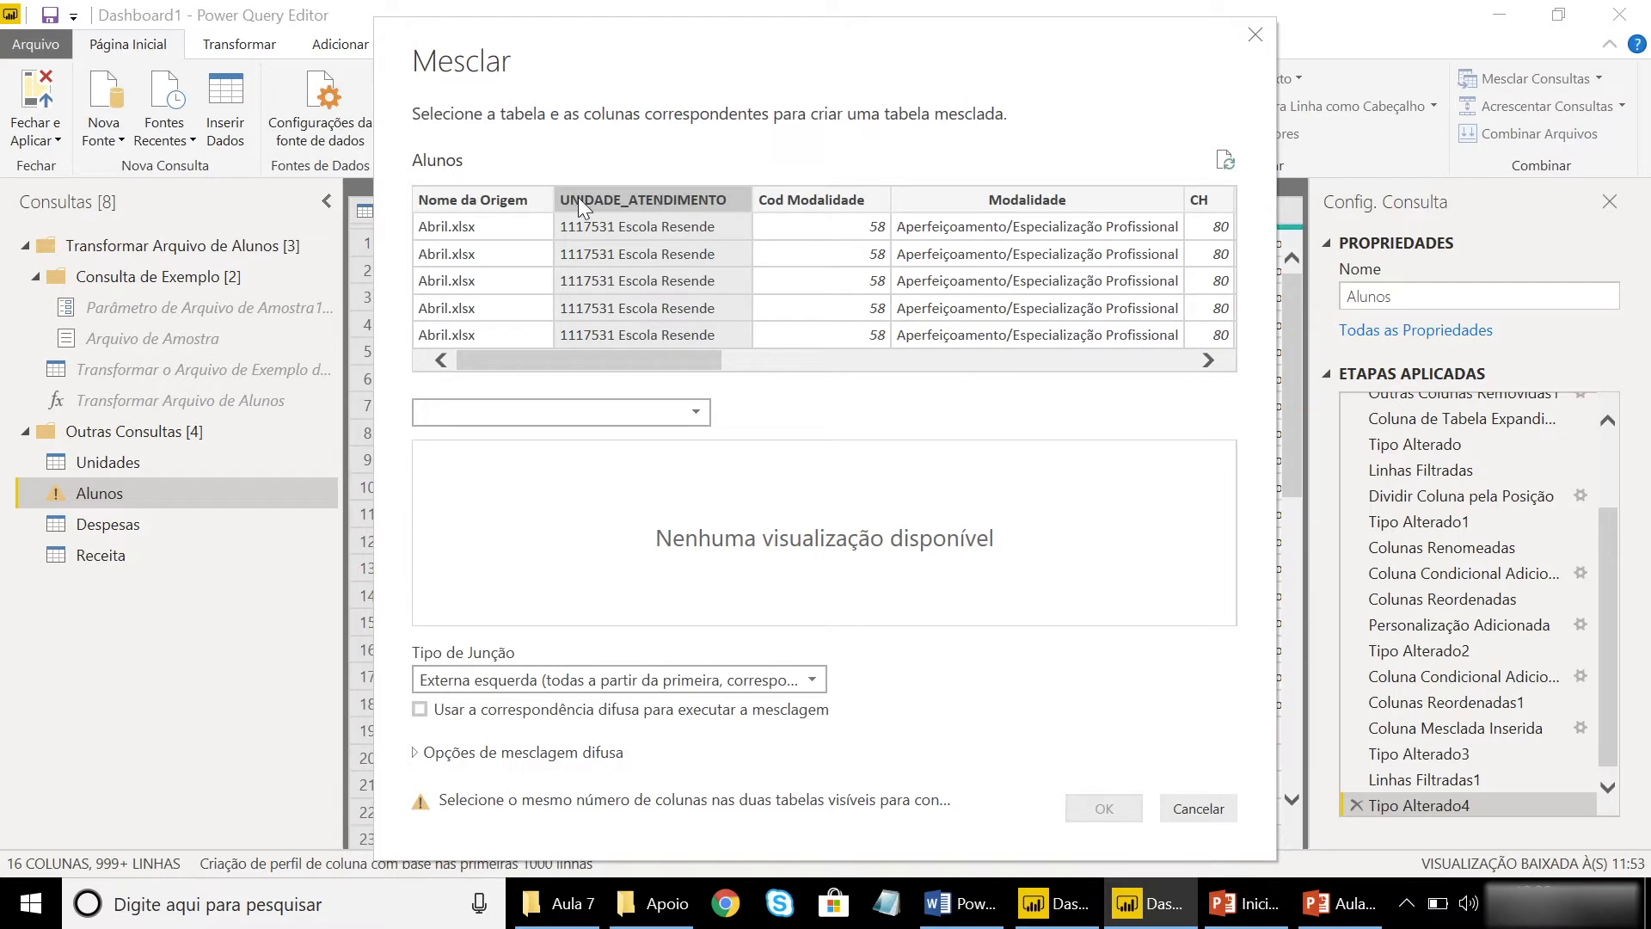
pyautogui.click(703, 416)
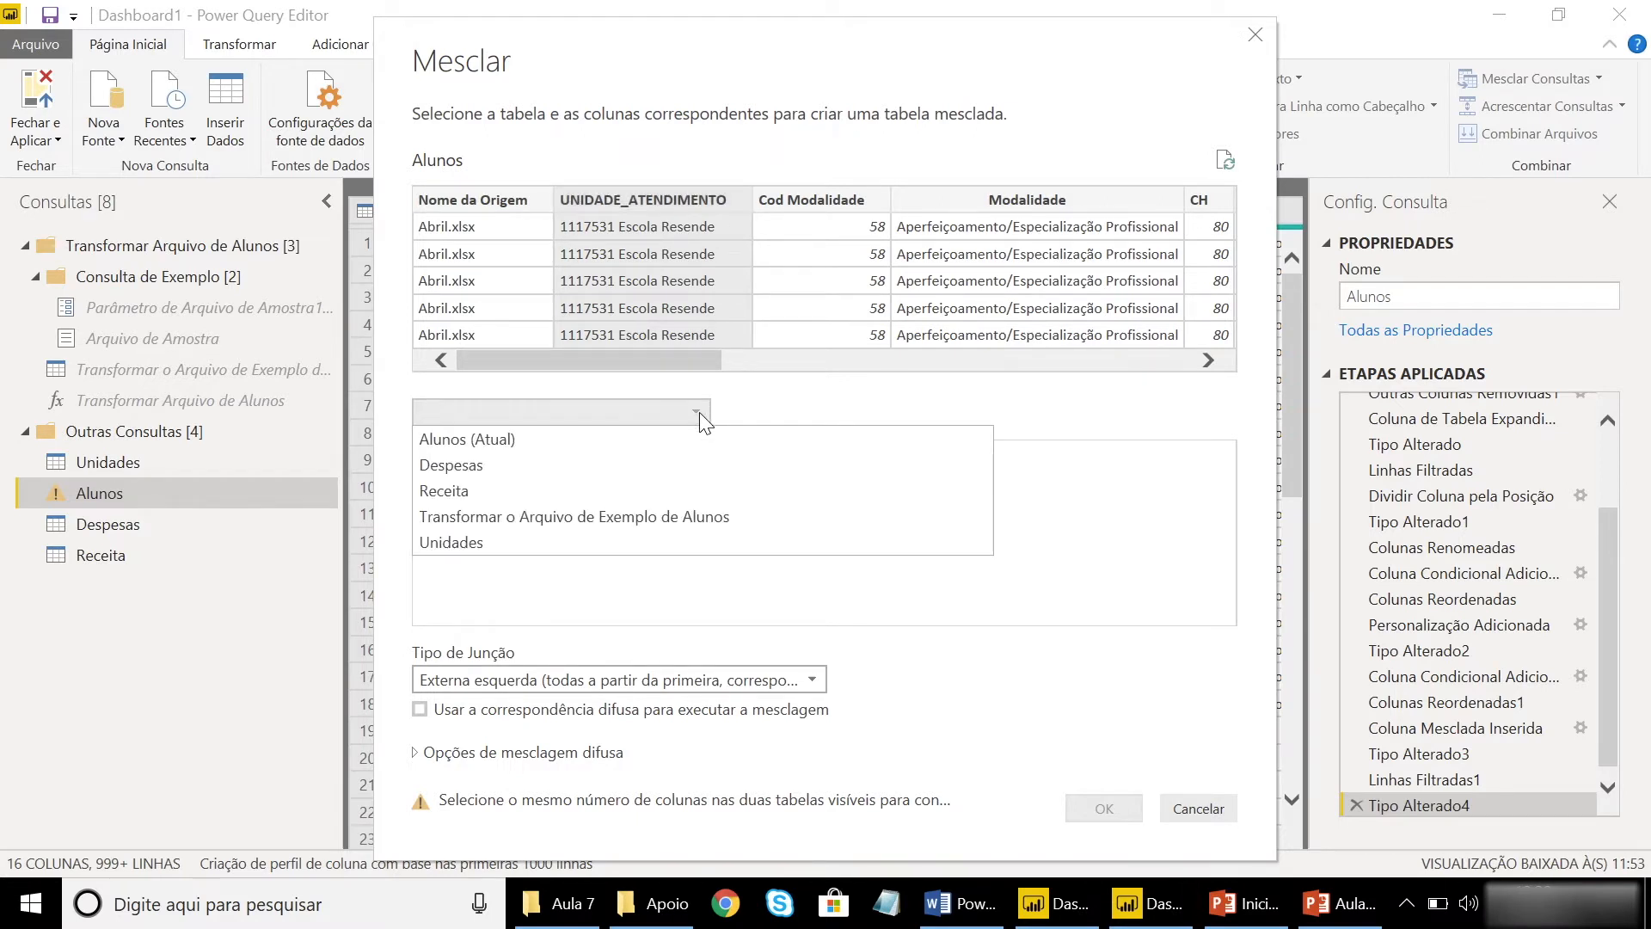
pyautogui.click(516, 545)
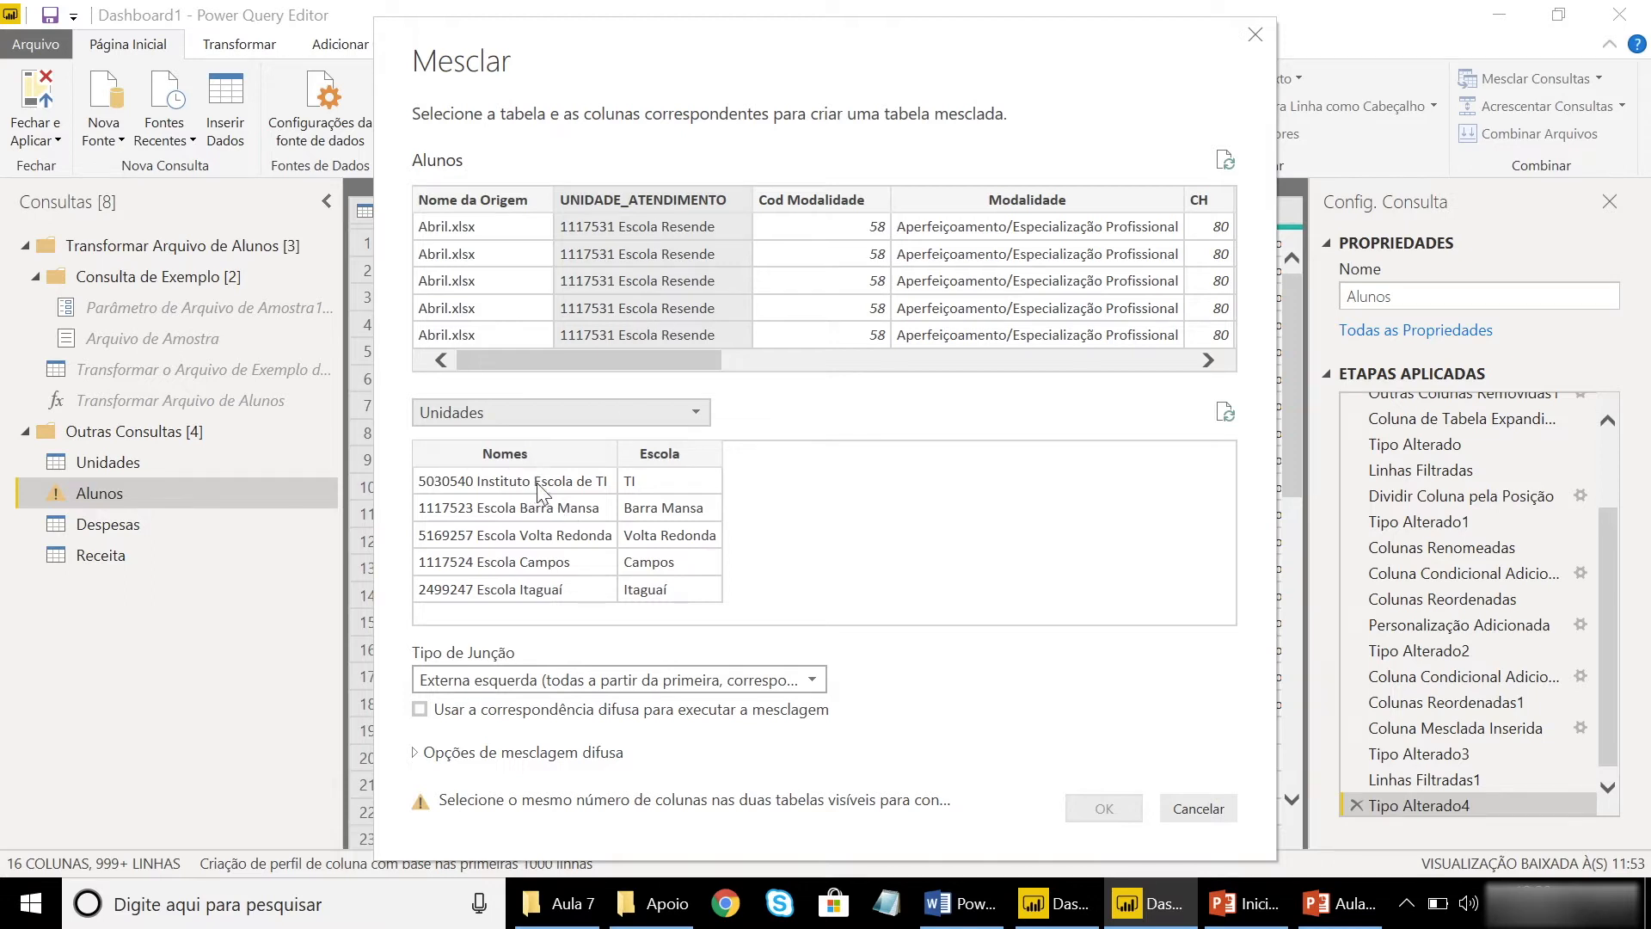
pyautogui.click(530, 452)
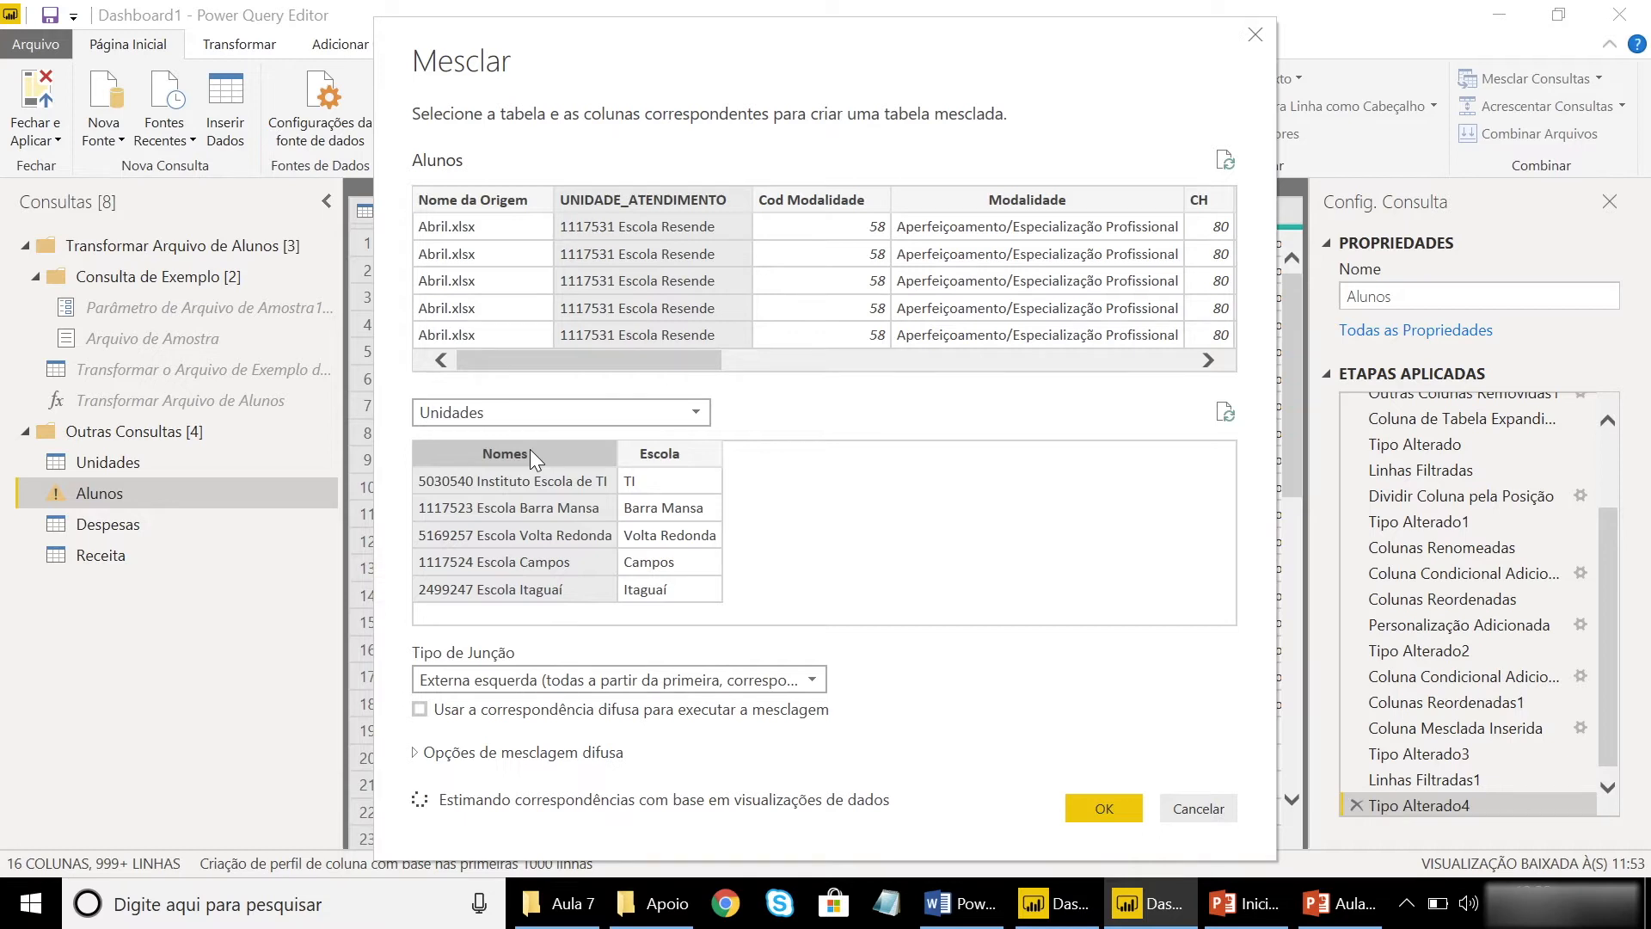
pyautogui.click(685, 670)
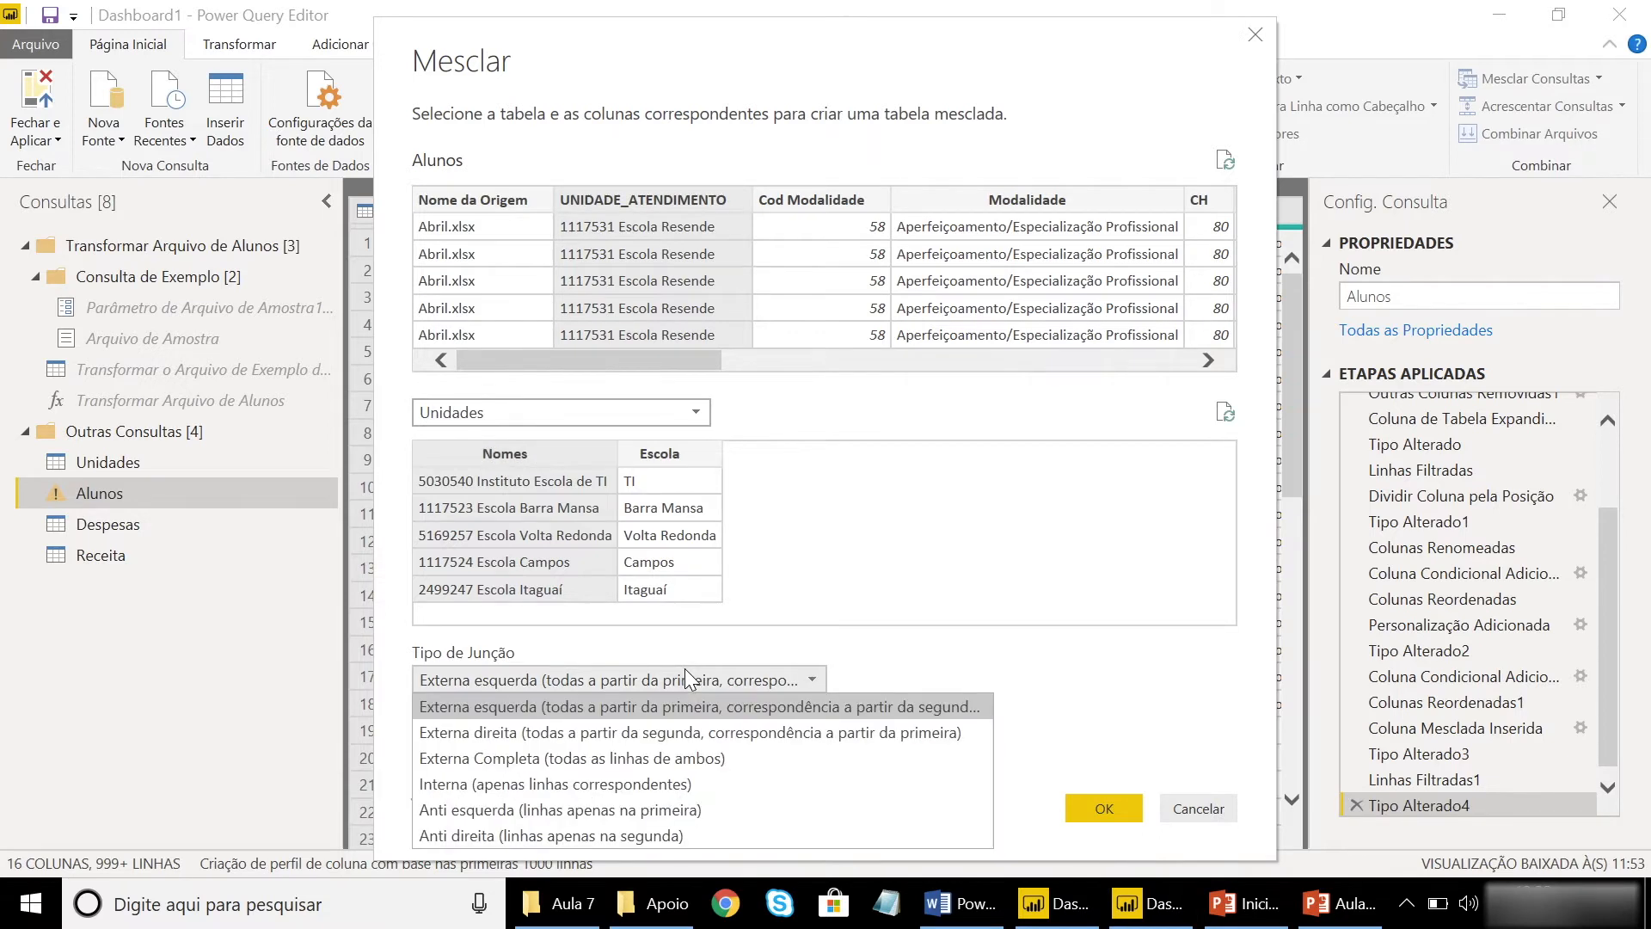
pyautogui.click(615, 783)
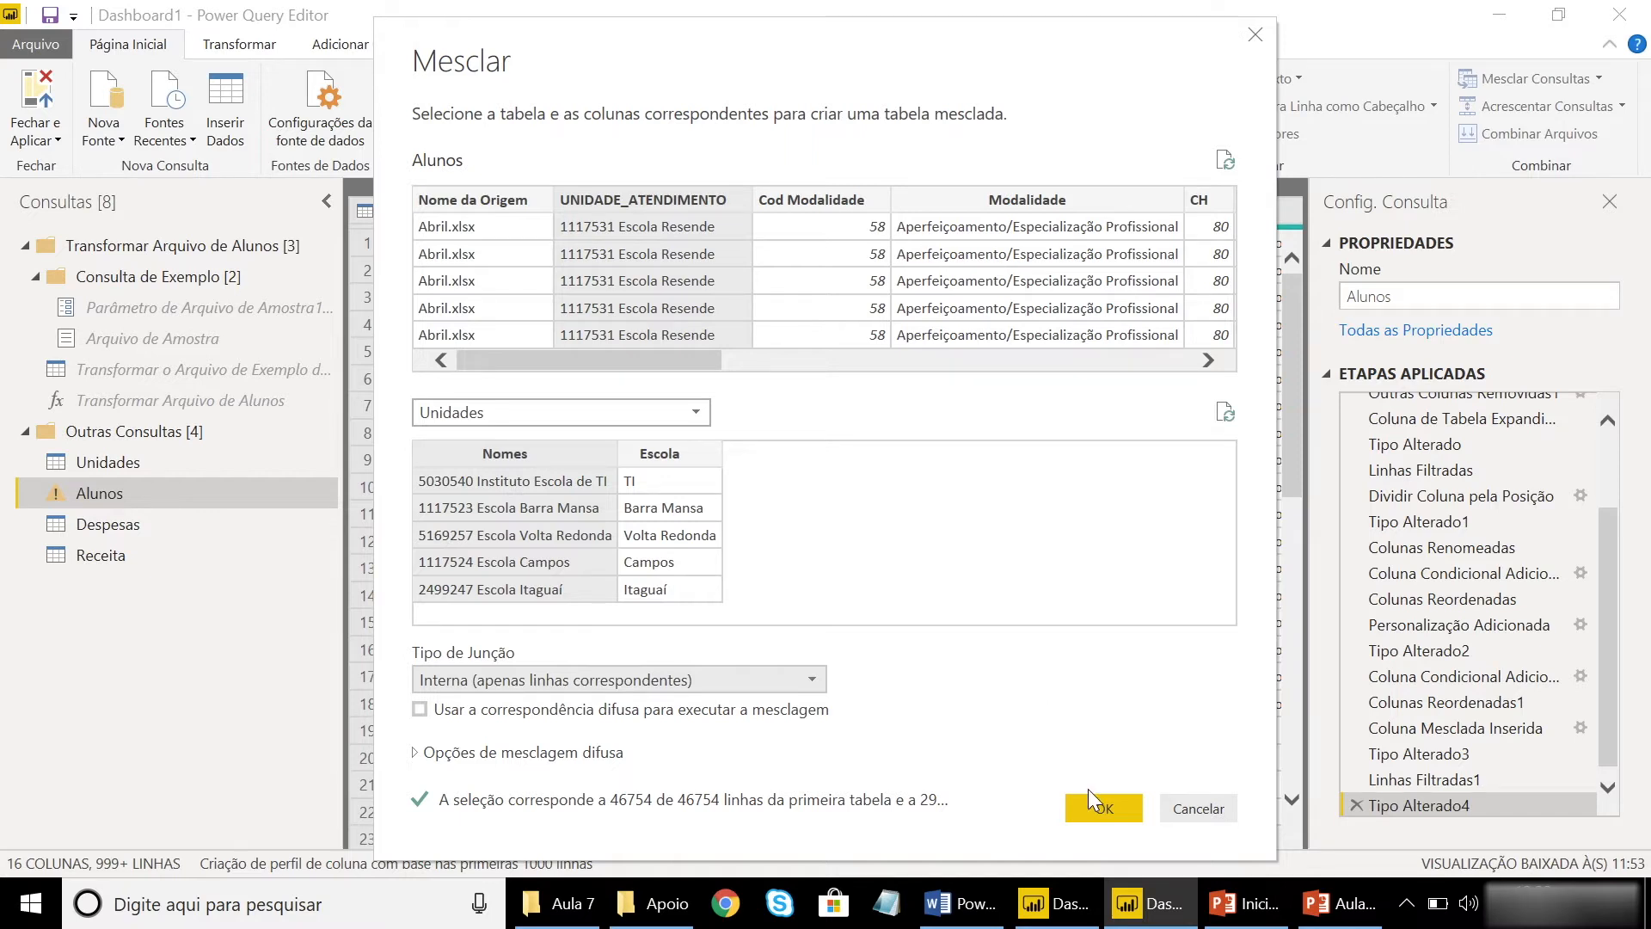
pyautogui.click(1105, 810)
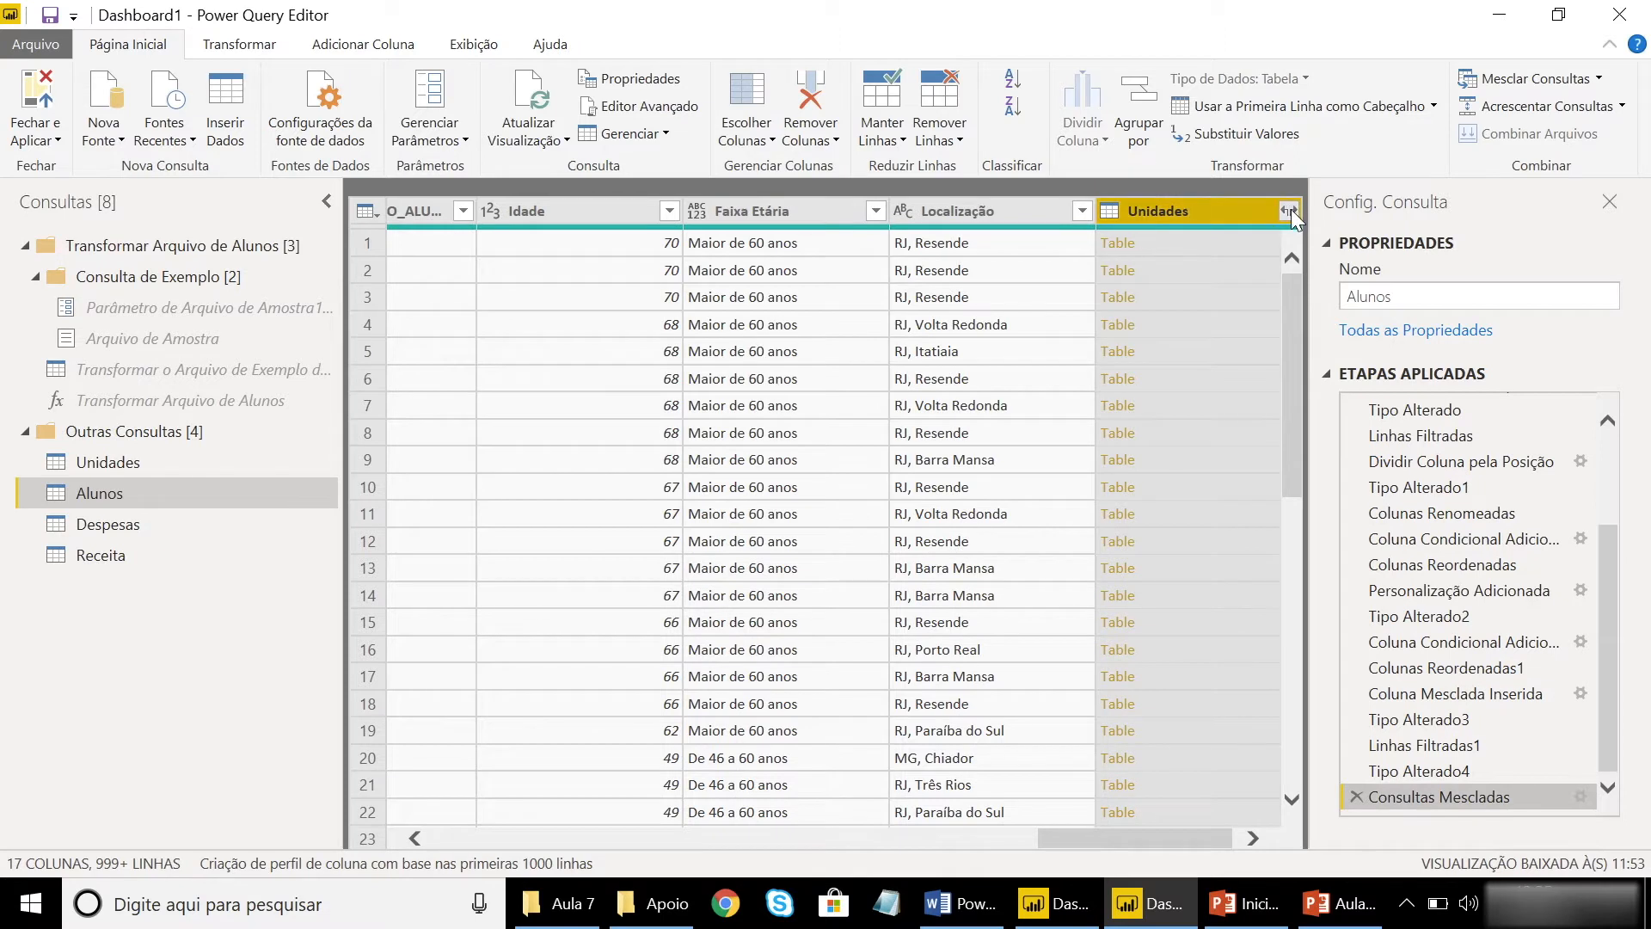
# Expand the merged Unidades column in Alunos with only the Escola field, leaving out Nomes
pyautogui.click(1289, 213)
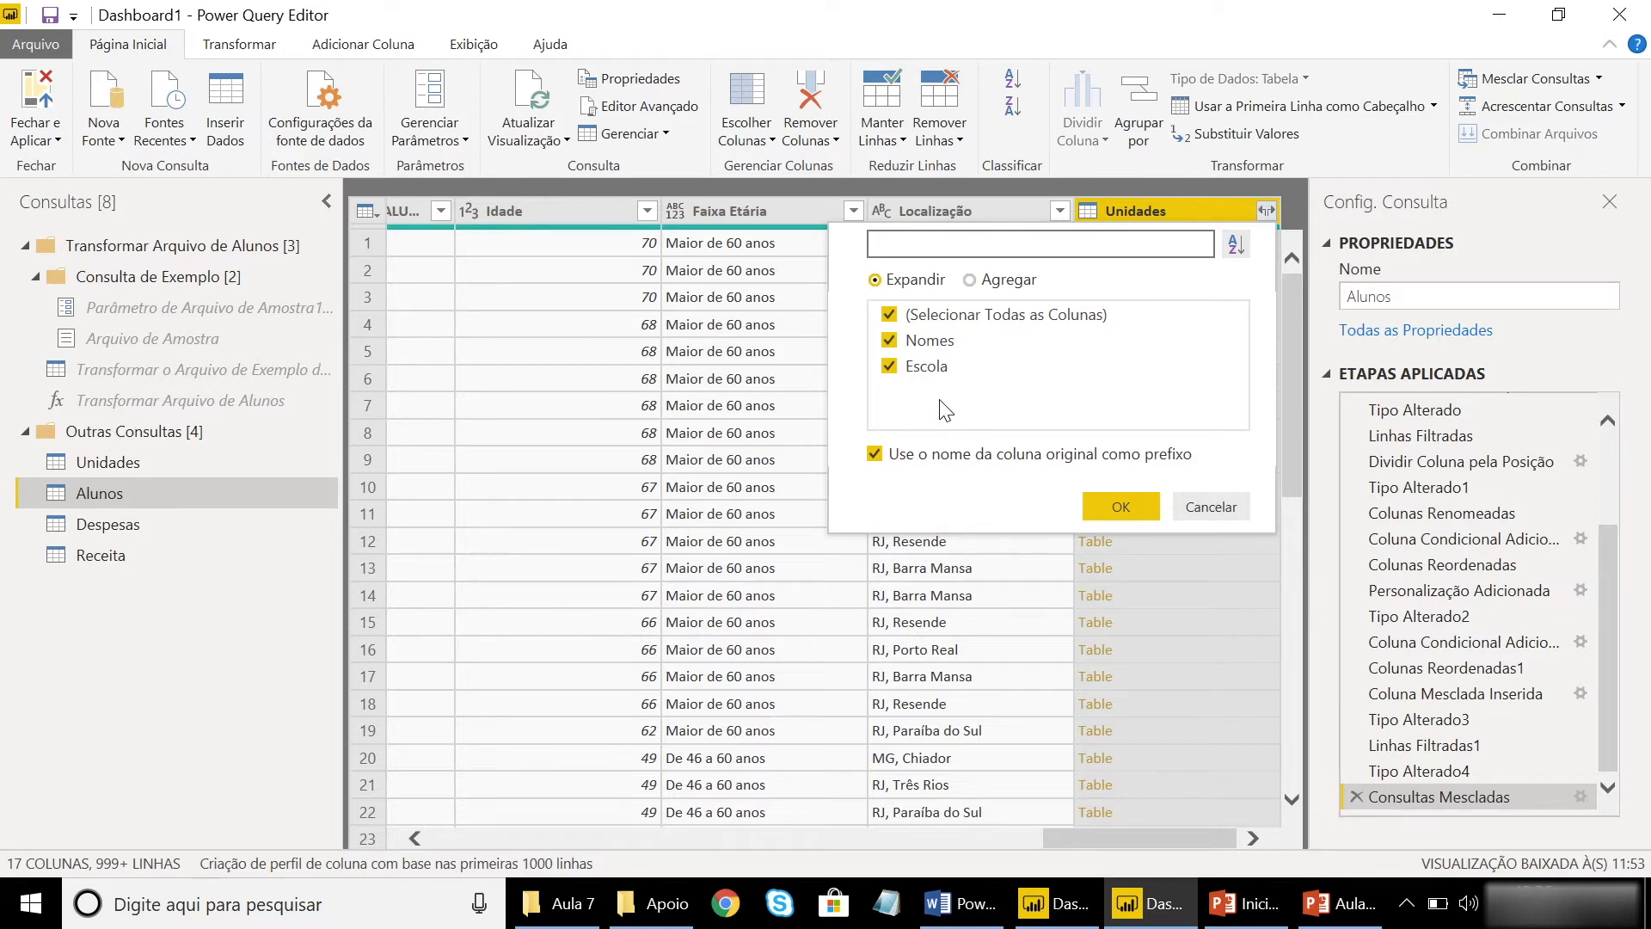
pyautogui.click(922, 344)
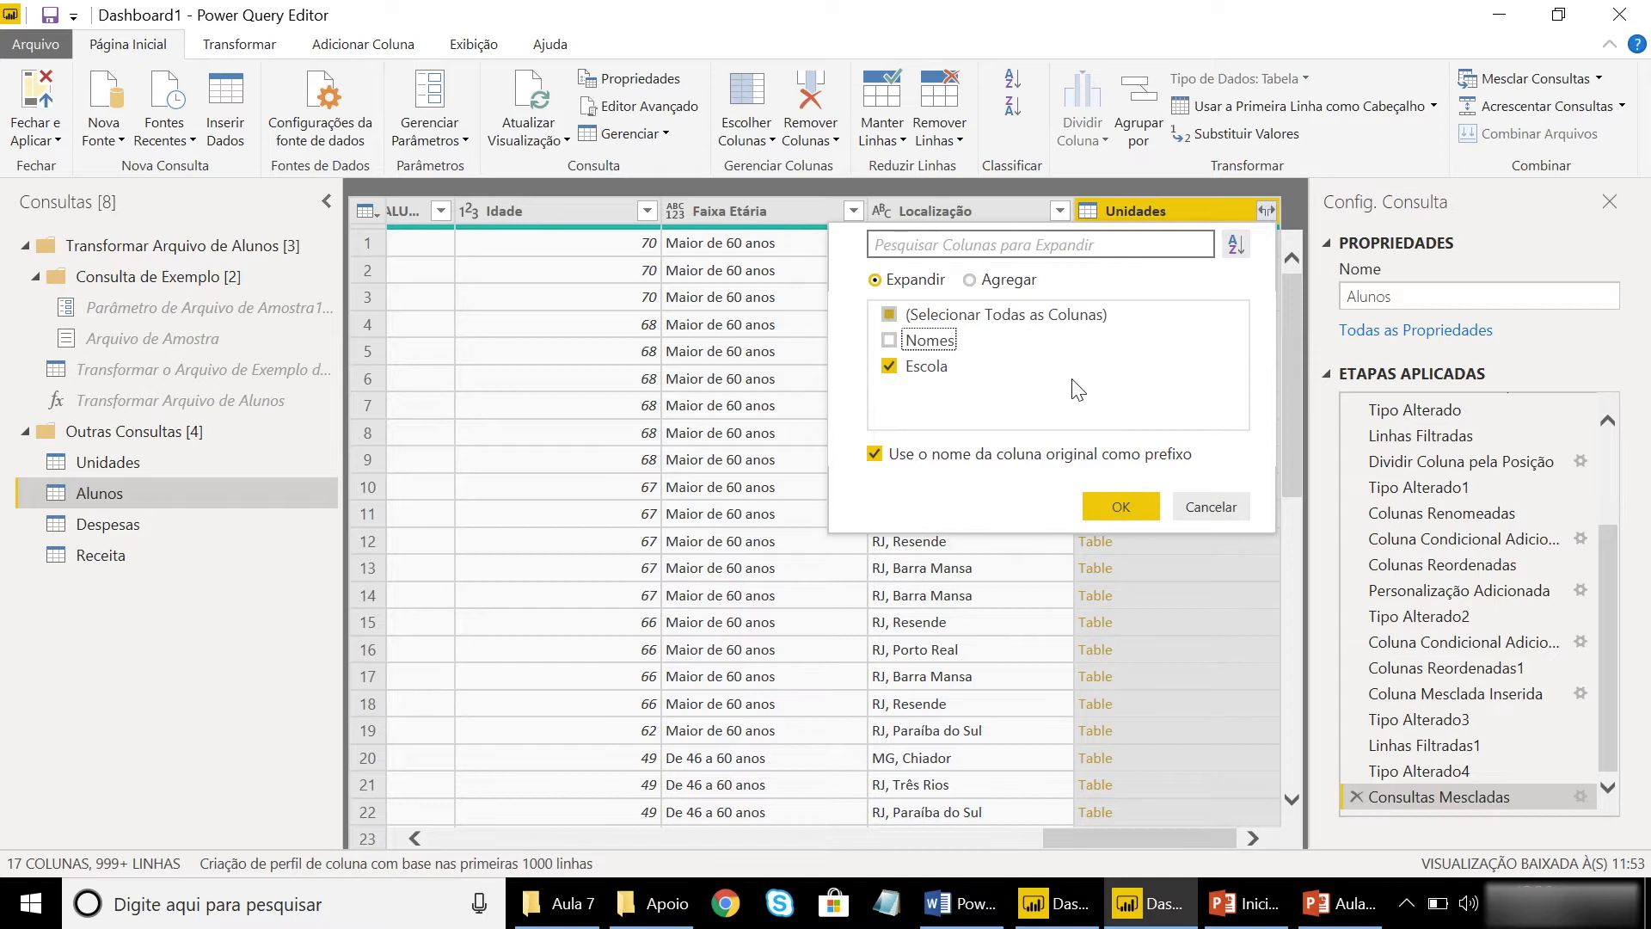
pyautogui.click(1093, 509)
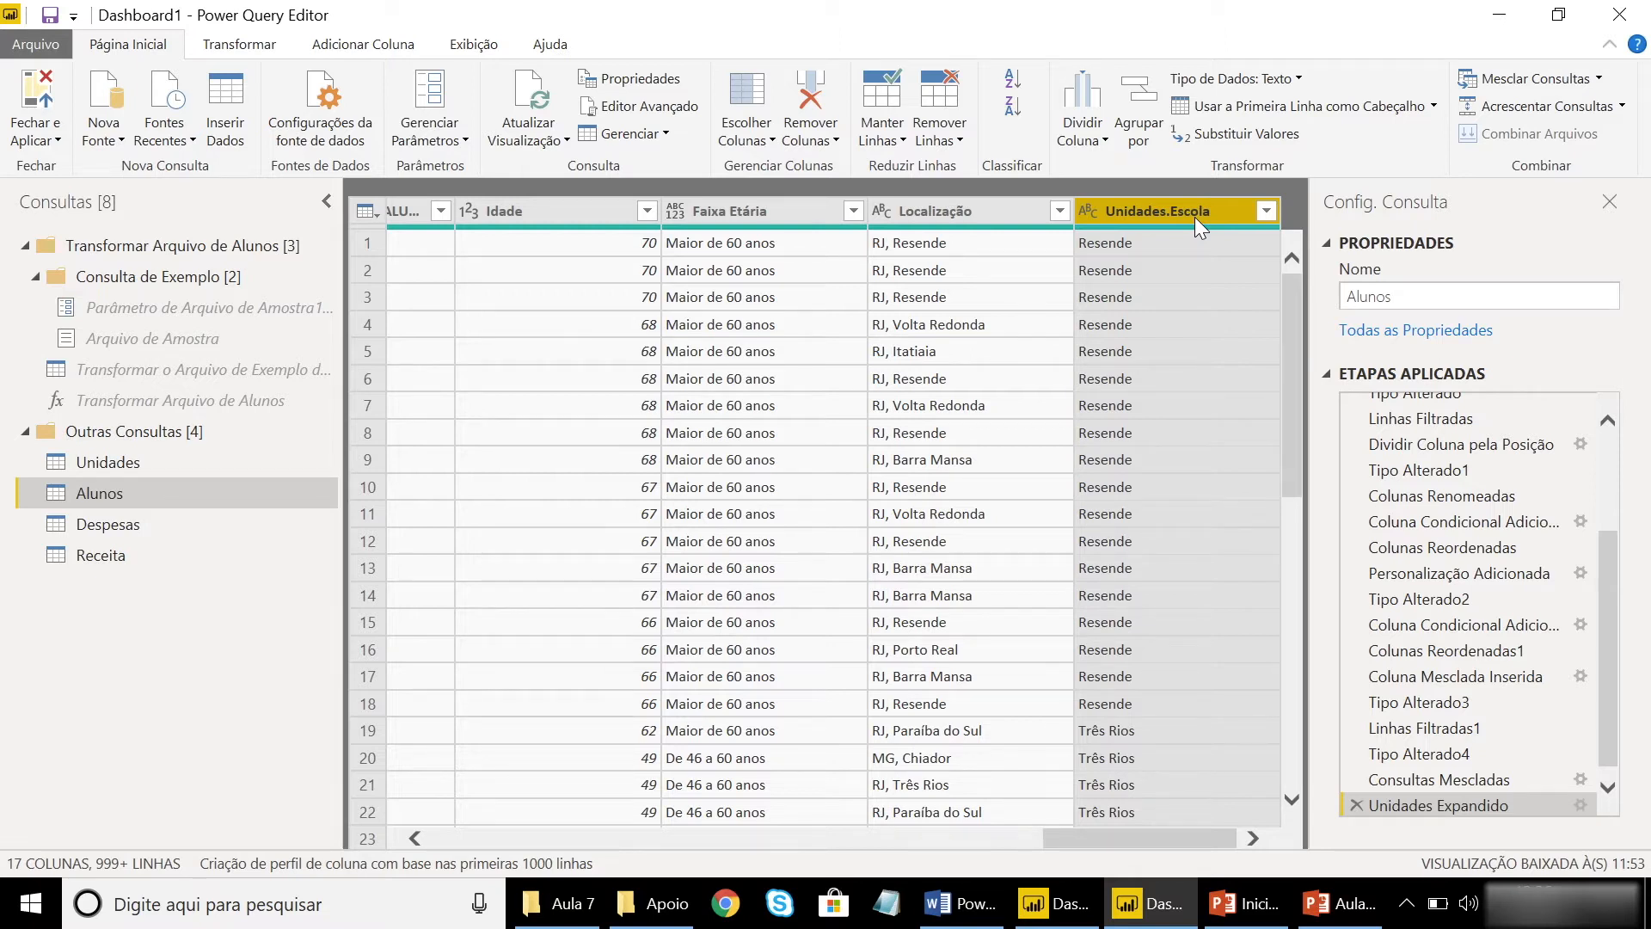
# Move the Unidades.Escola column toward the start of the Alunos table, right after UNIDADE_ATENDIMENTO
pyautogui.moveTo(1194, 217); pyautogui.dragTo(528, 246)
pyautogui.rightClick(508, 200)
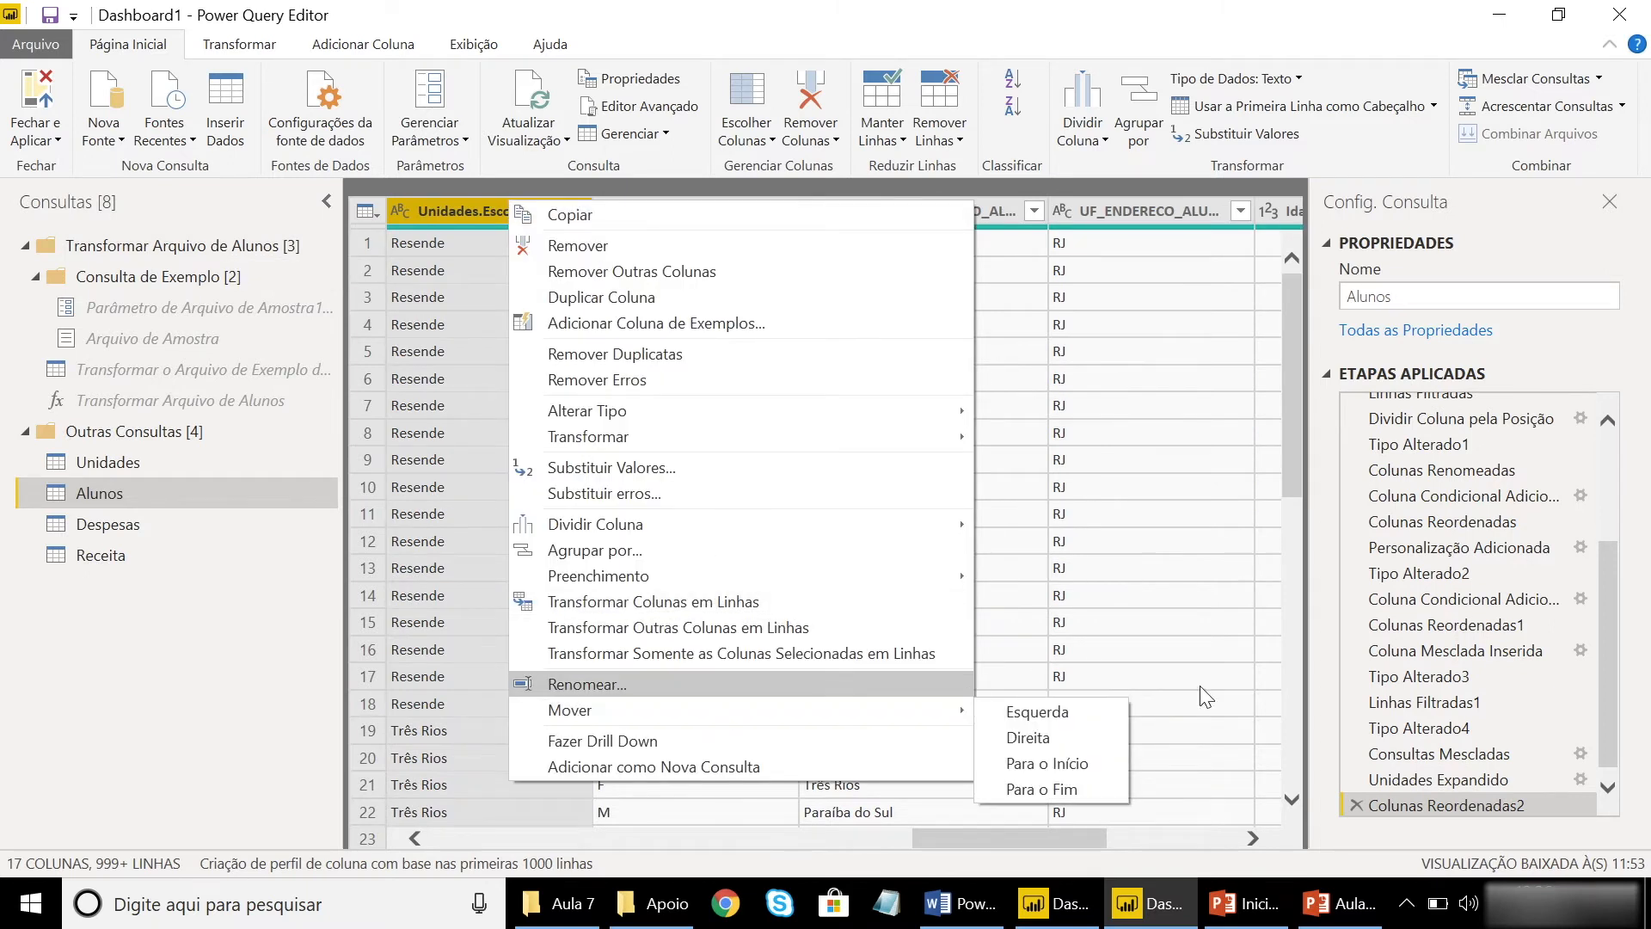
pyautogui.moveTo(934, 698)
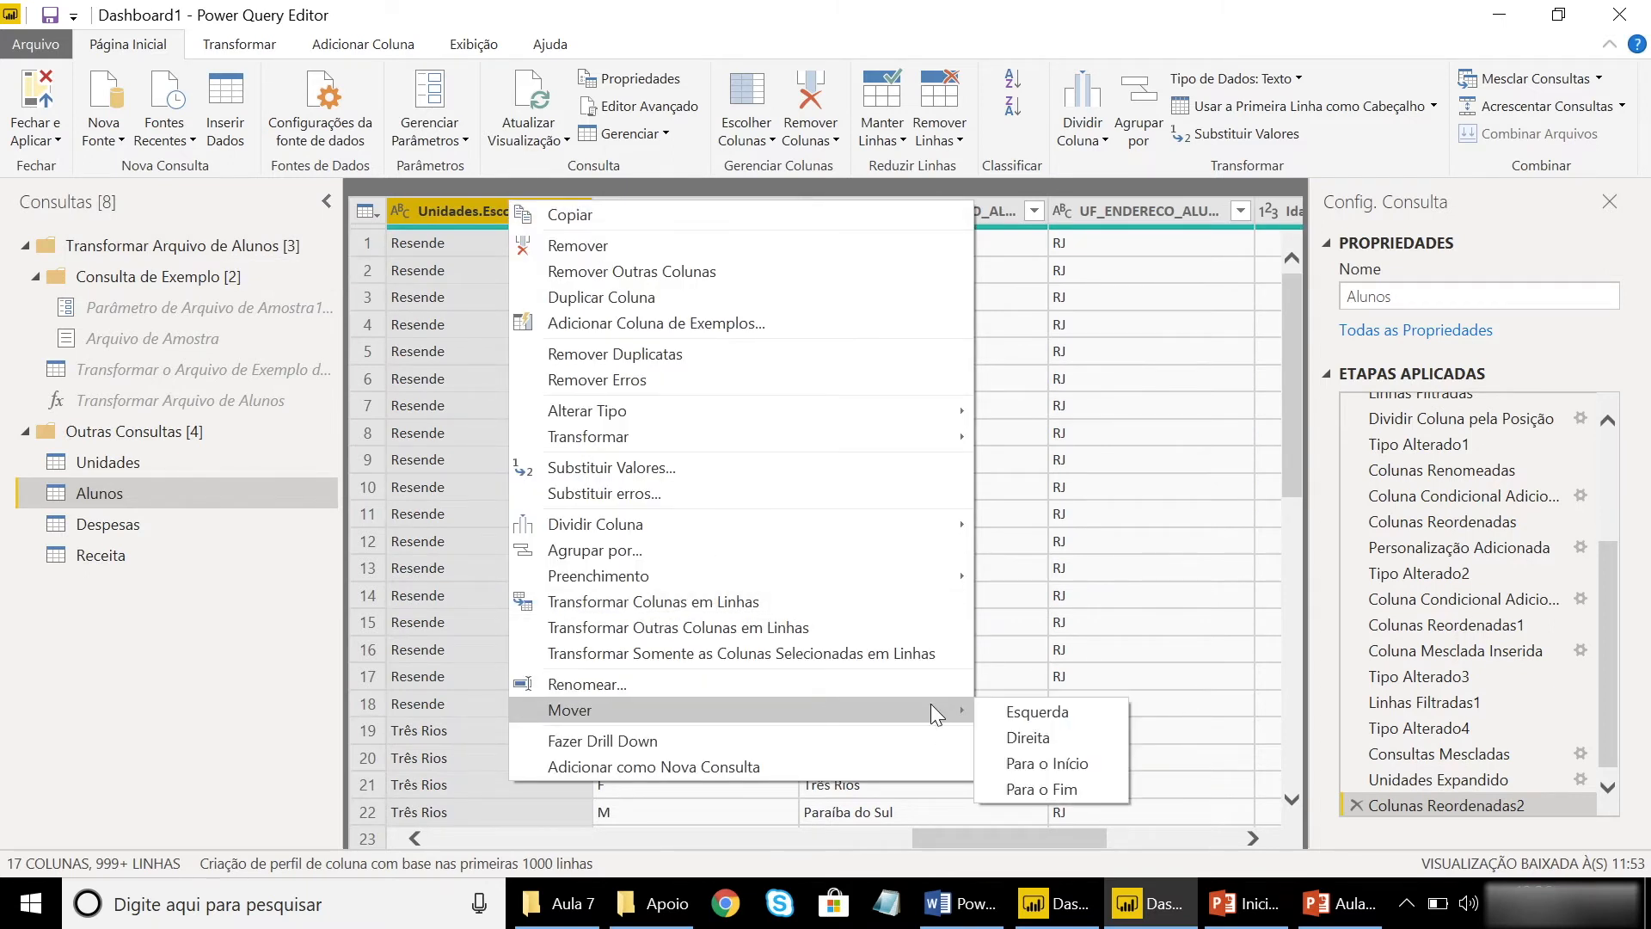
pyautogui.click(1060, 763)
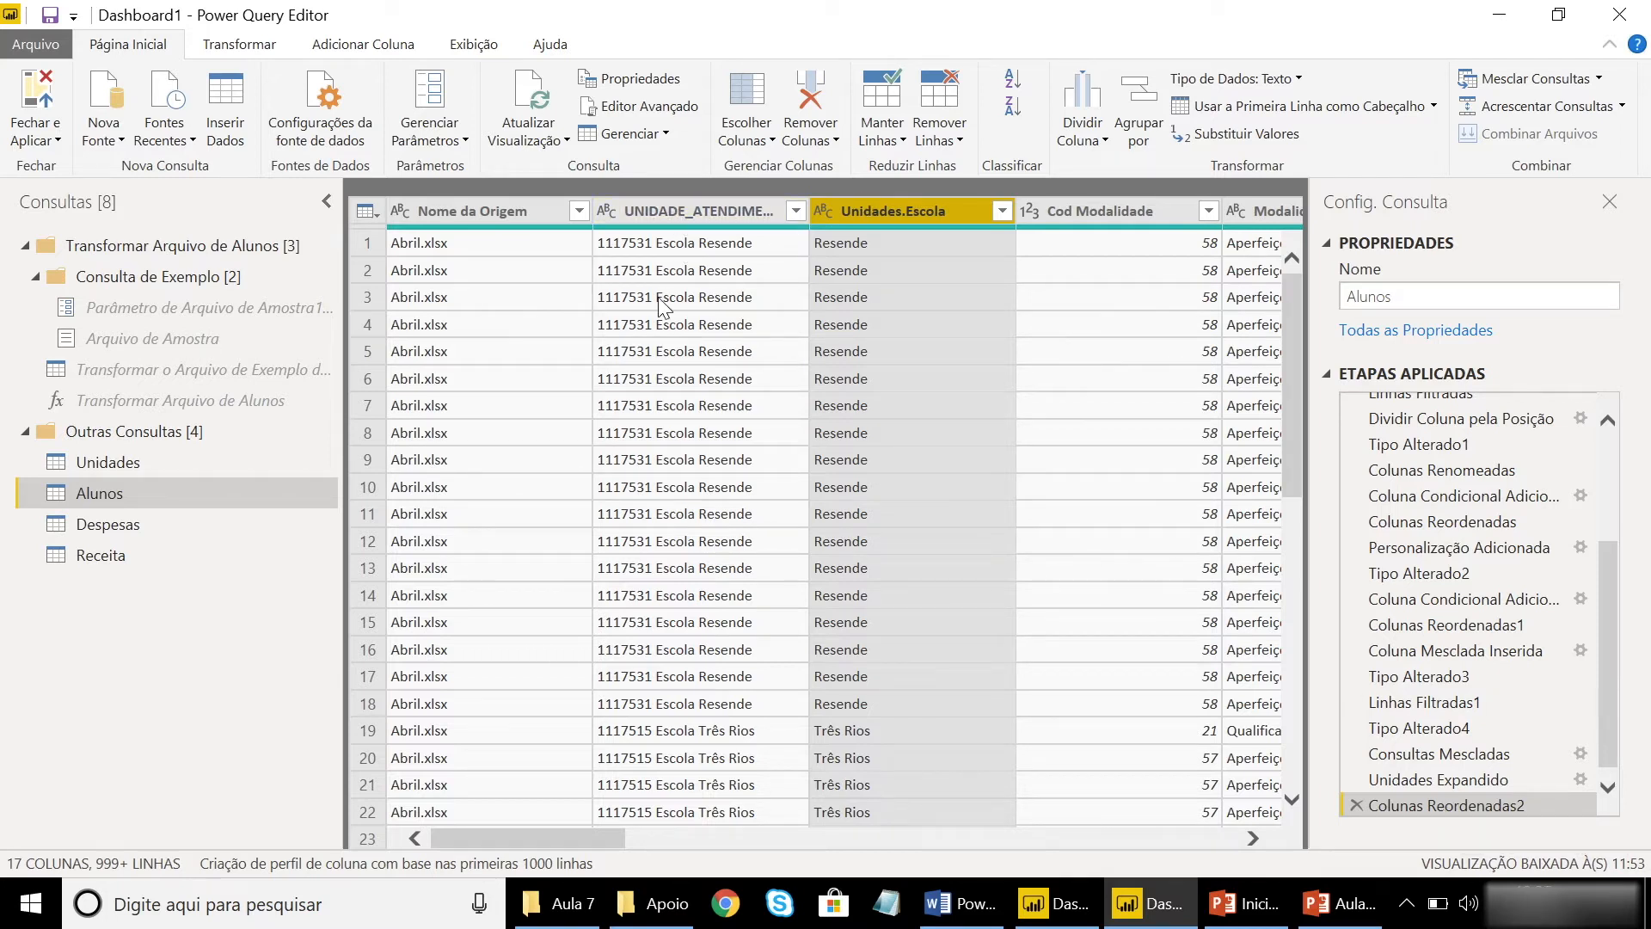
# Filter the UNIDADE_ATENDIMENTO column of Alunos by "resende" to compare it with Unidades.Escola
pyautogui.scroll(-5, 642, 533)
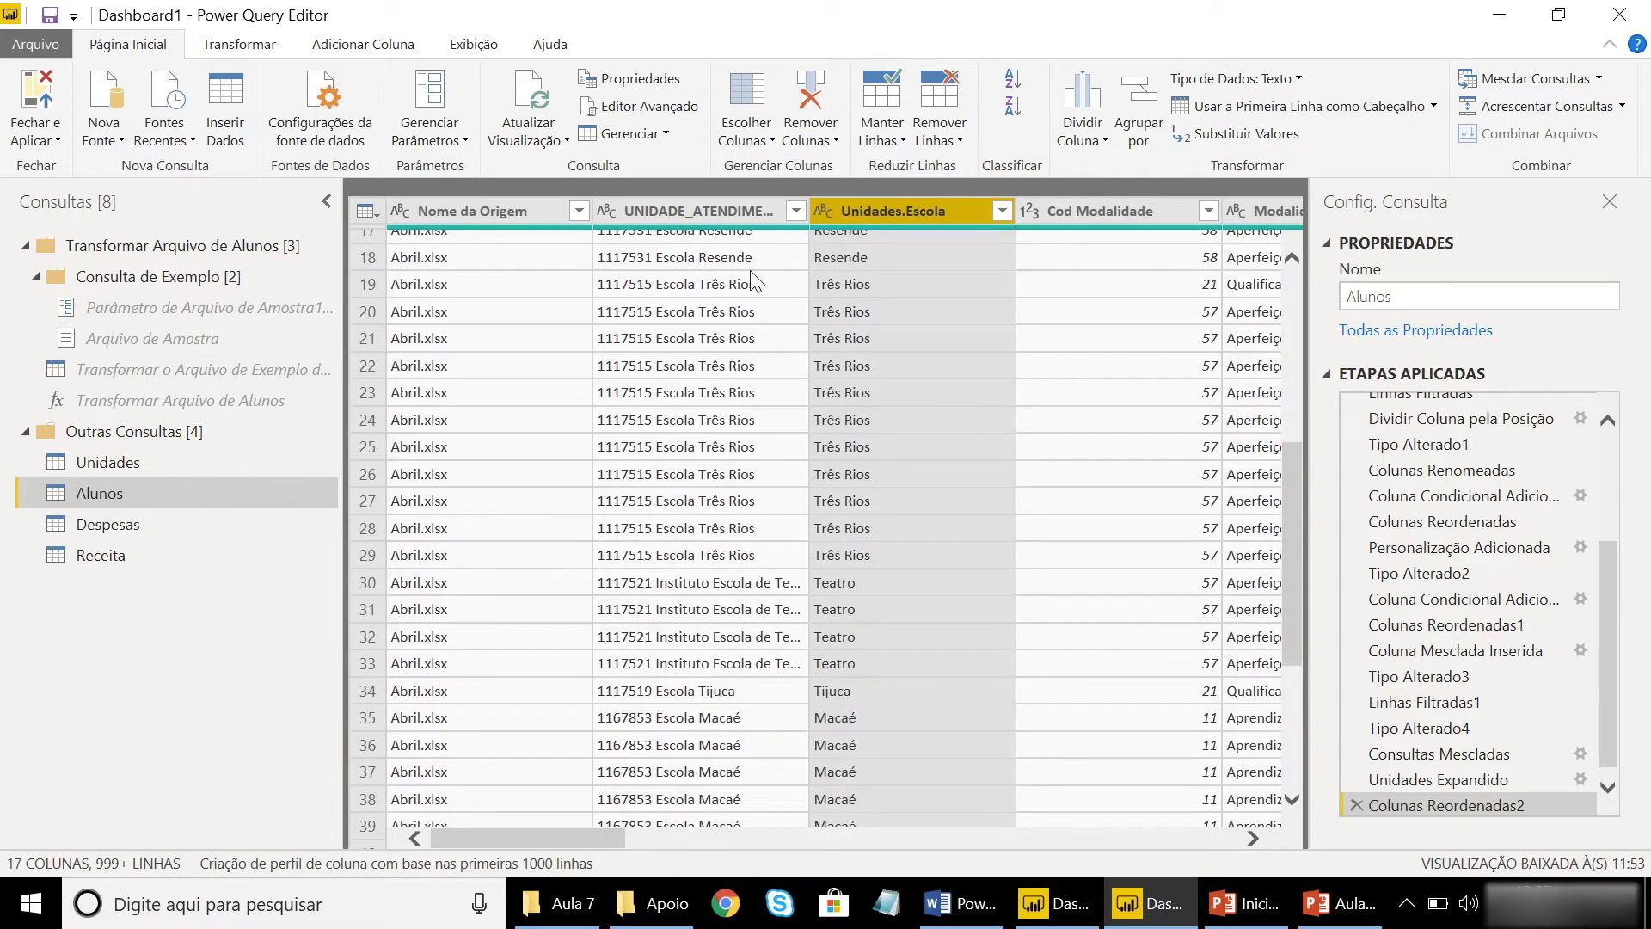
pyautogui.click(796, 211)
pyautogui.click(703, 447)
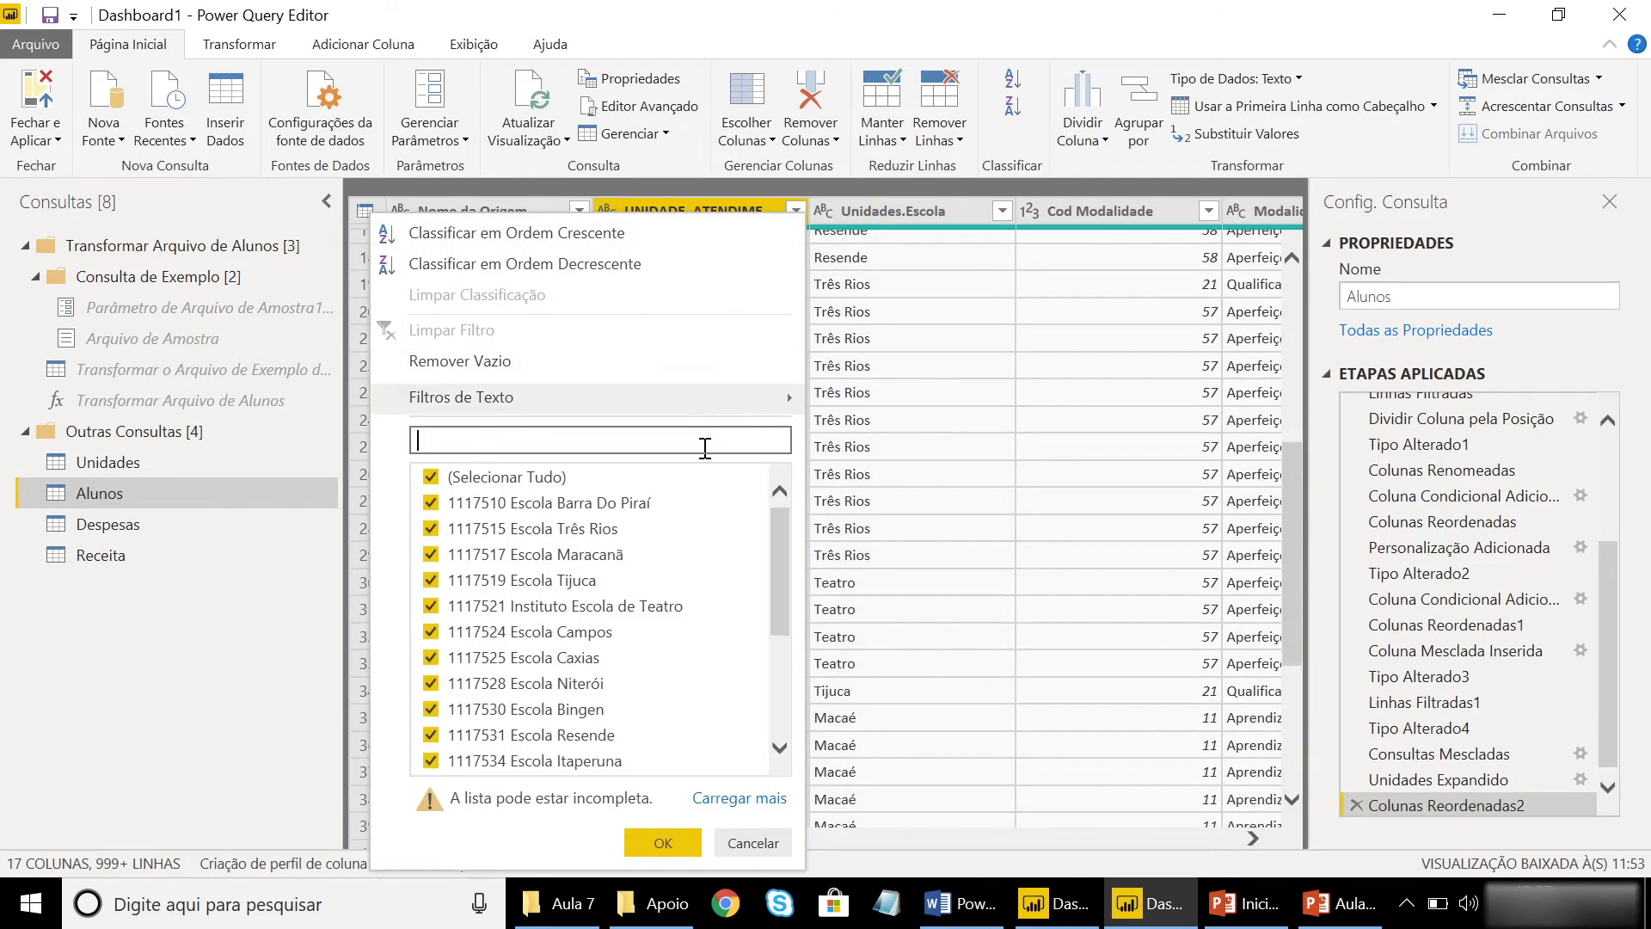
pyautogui.write('resed')
pyautogui.press('BackSpace')
pyautogui.write('nde')
pyautogui.press('Return')
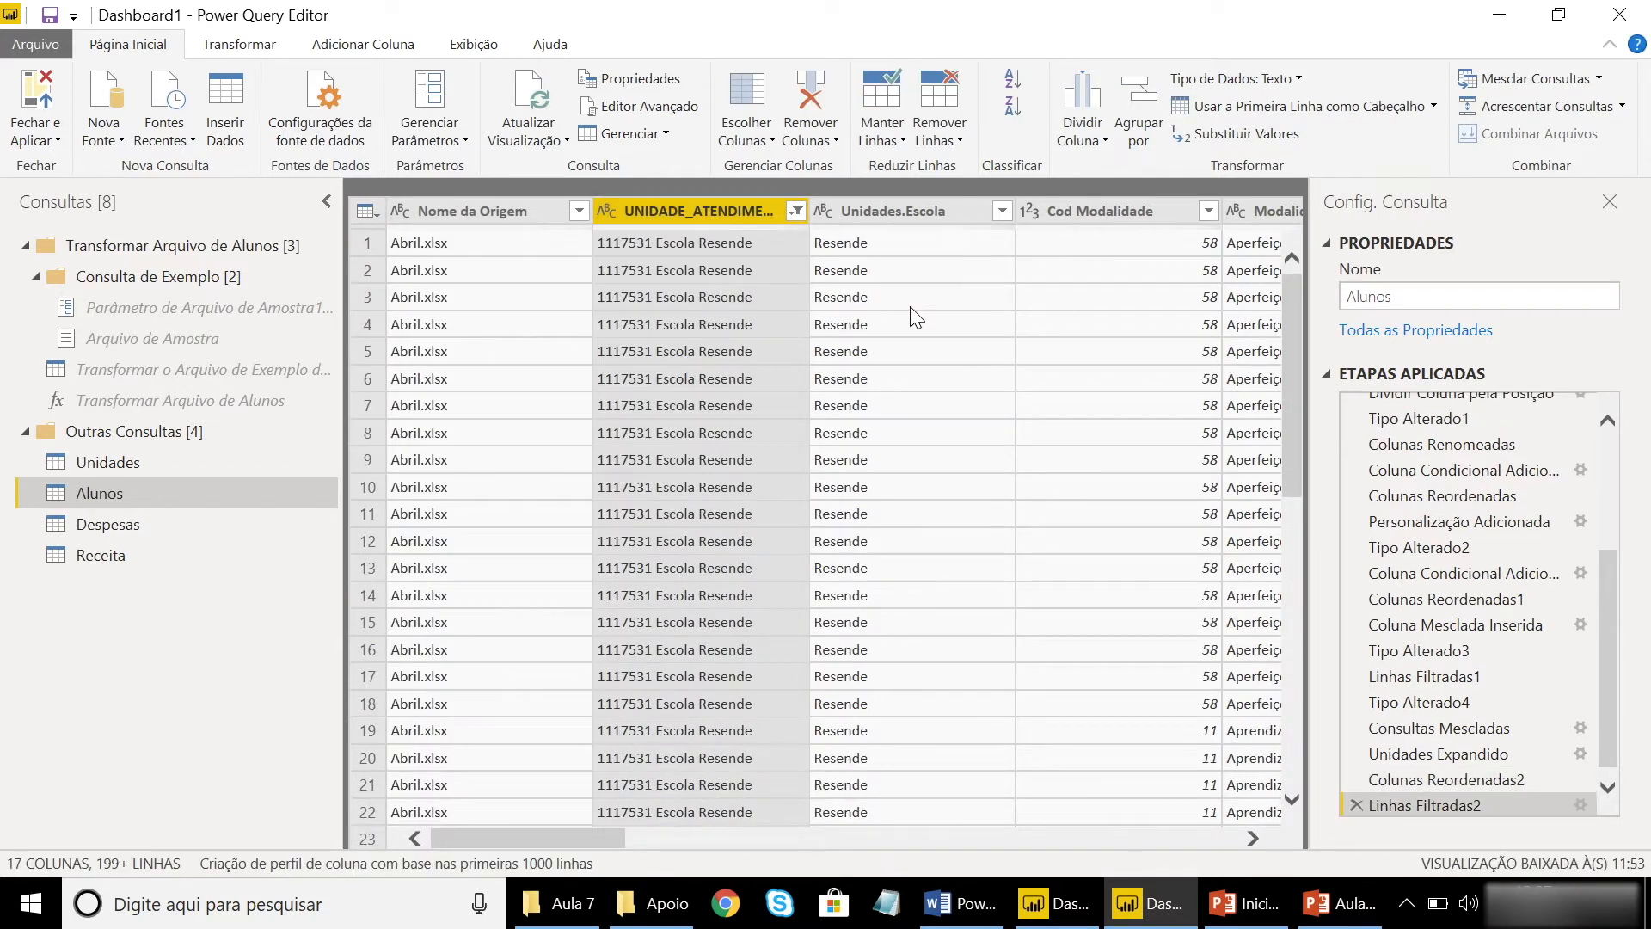
pyautogui.click(796, 211)
pyautogui.click(795, 211)
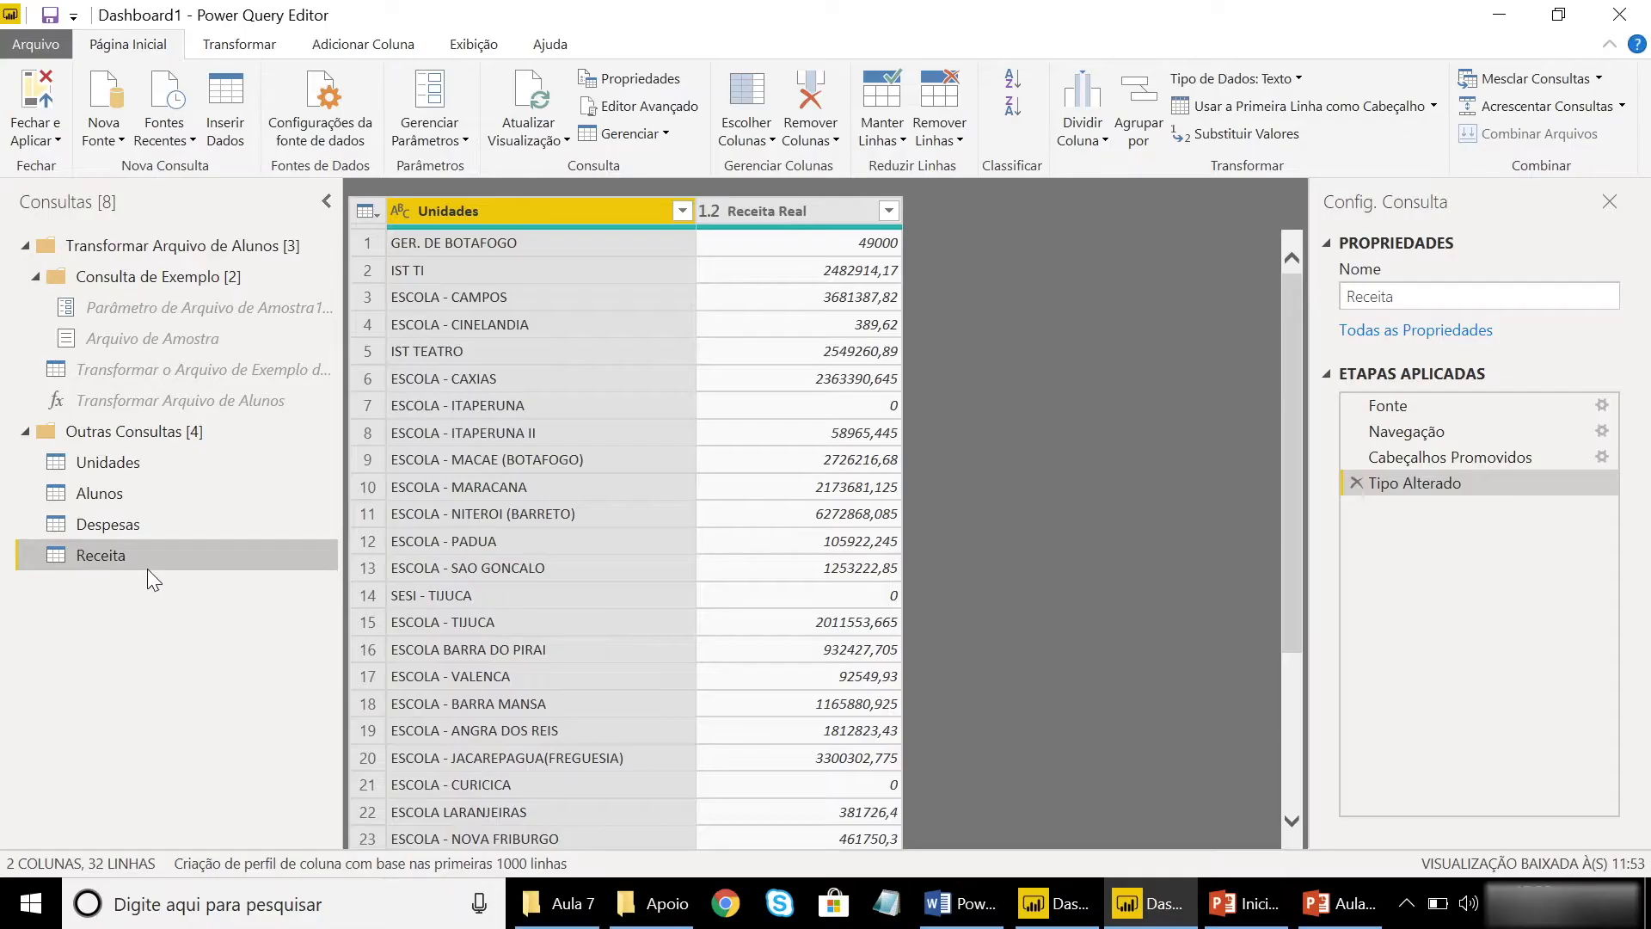
# Merge the Despesas query with Unidades, matching its Unidades column to Nomes with the join type Interna (apenas linhas correspondentes)
pyautogui.click(155, 524)
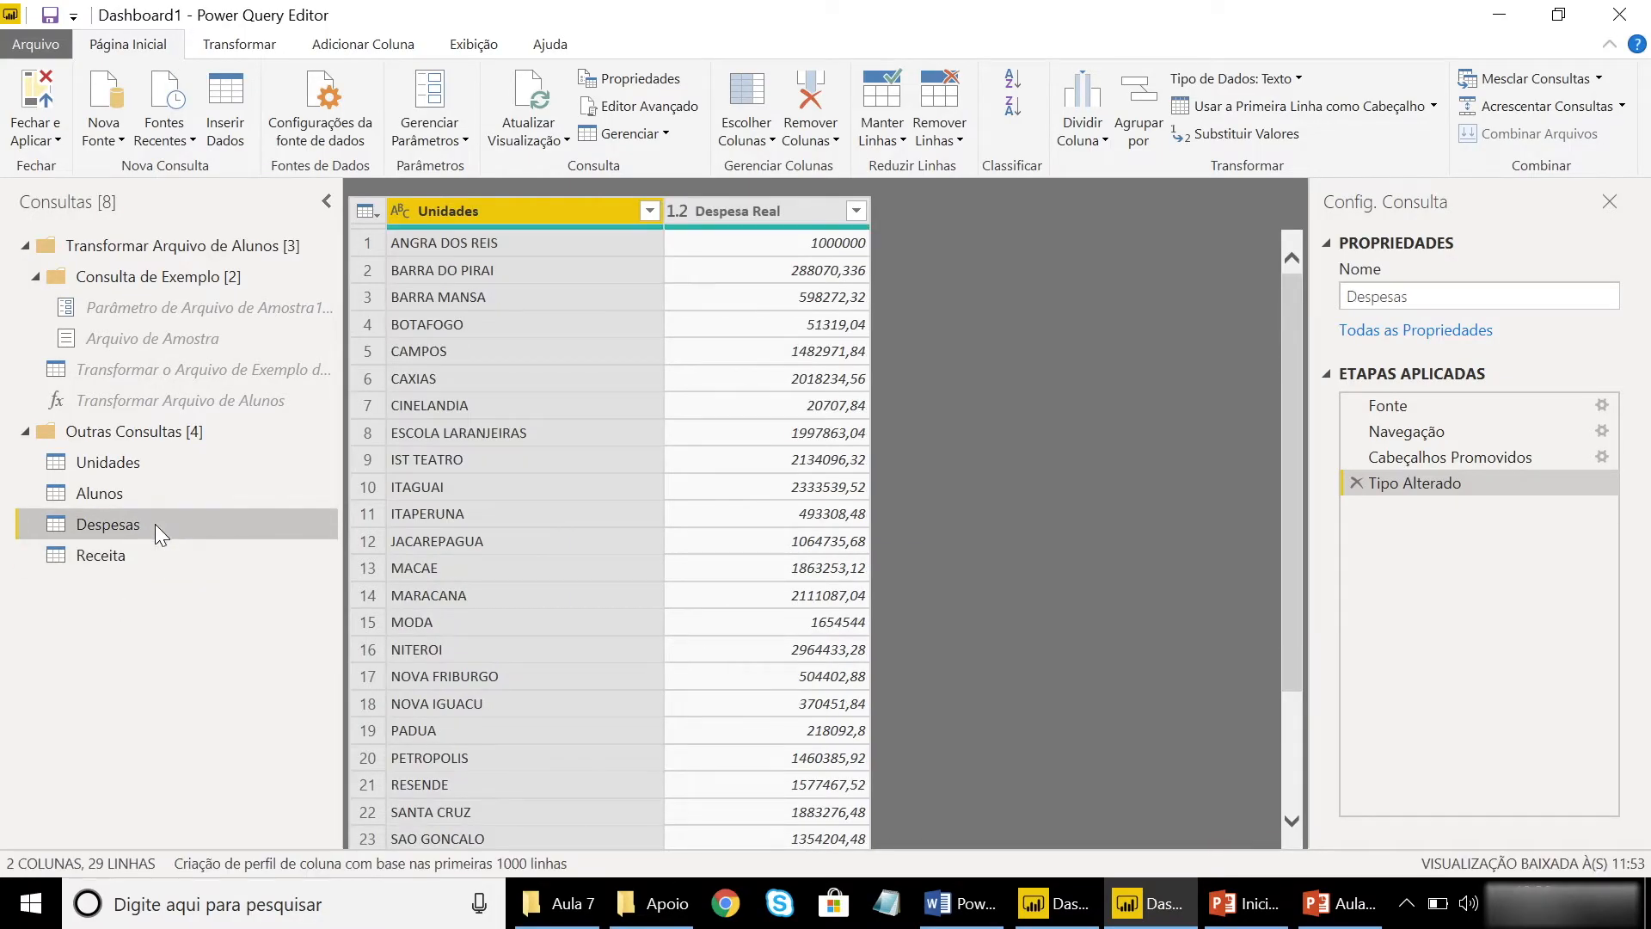
pyautogui.click(1577, 80)
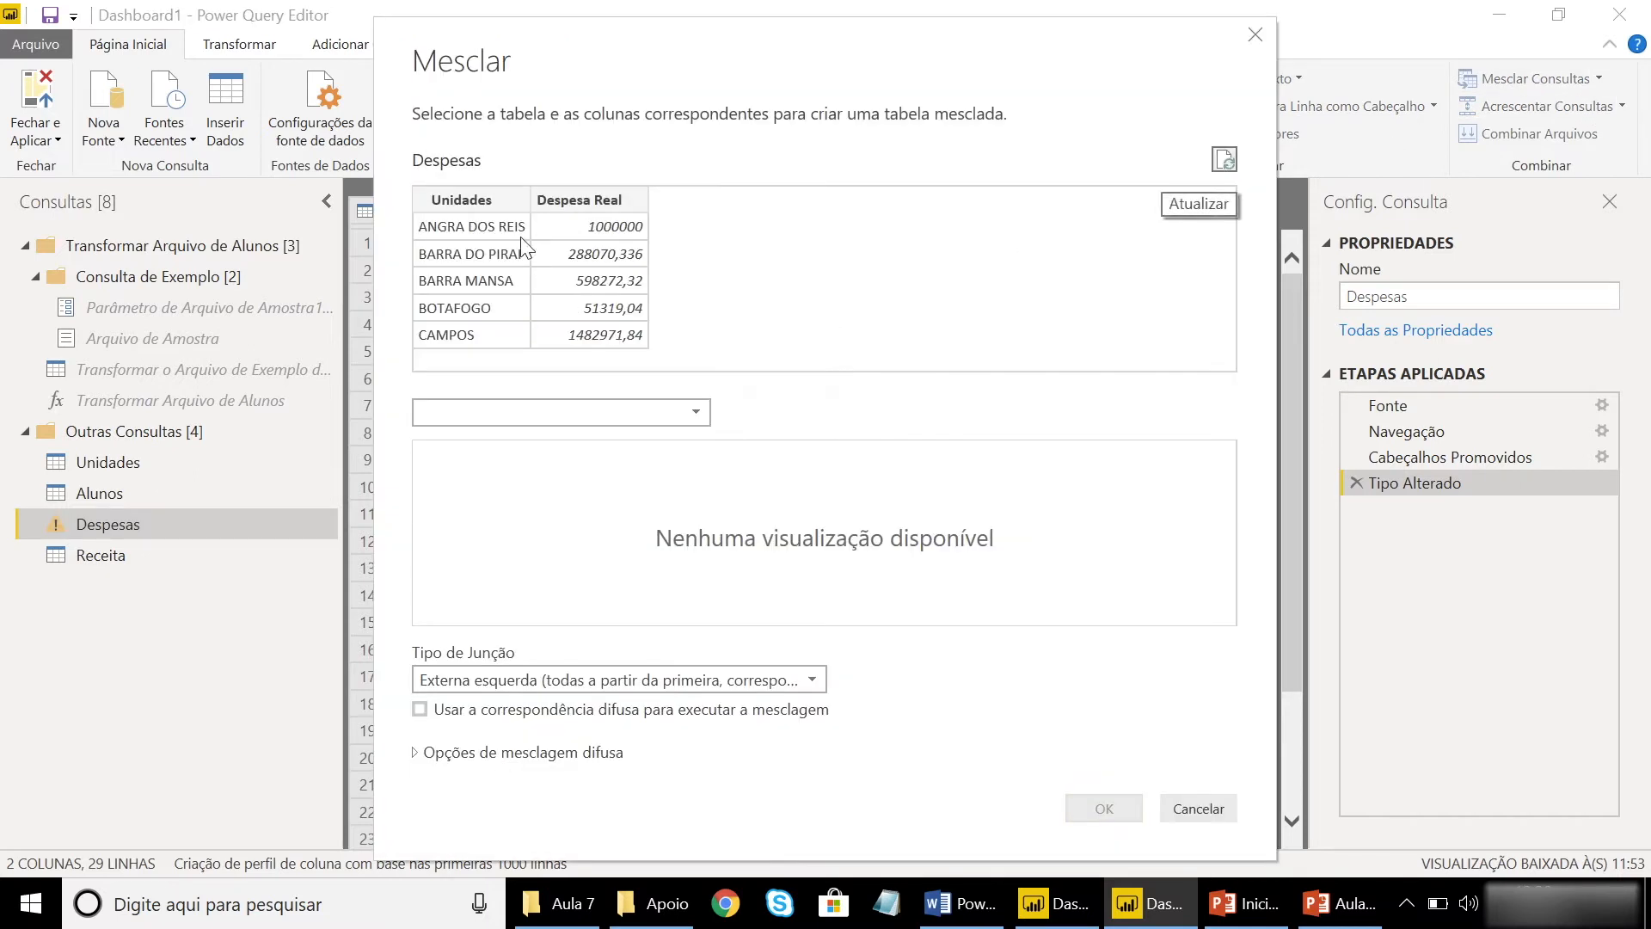
pyautogui.click(704, 411)
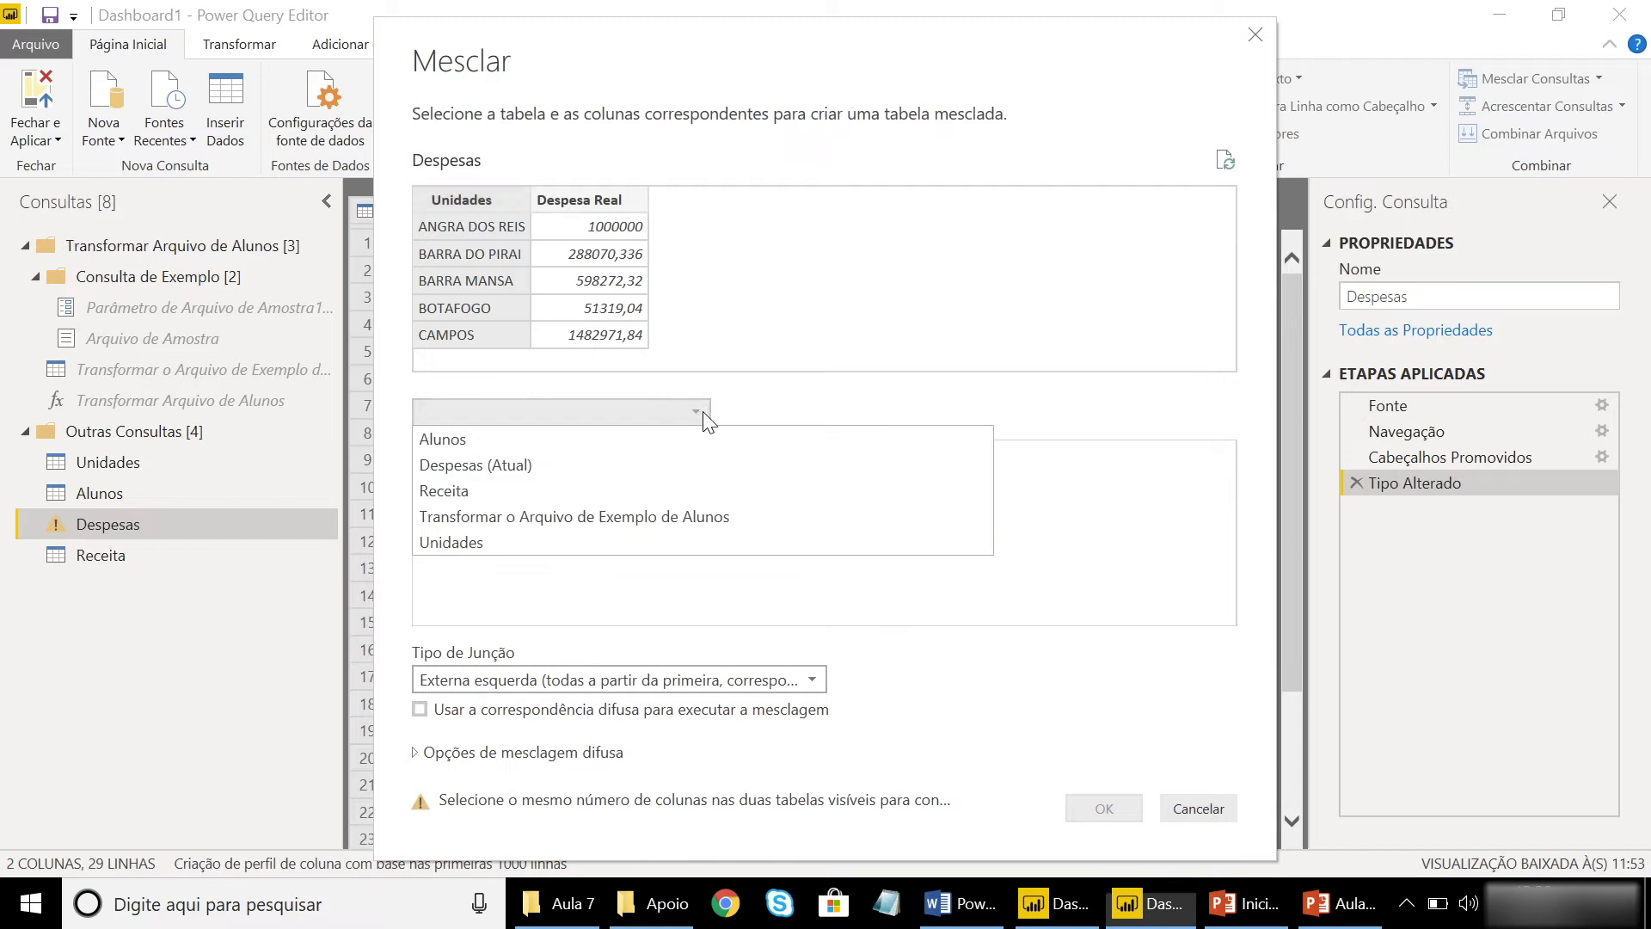
pyautogui.click(507, 540)
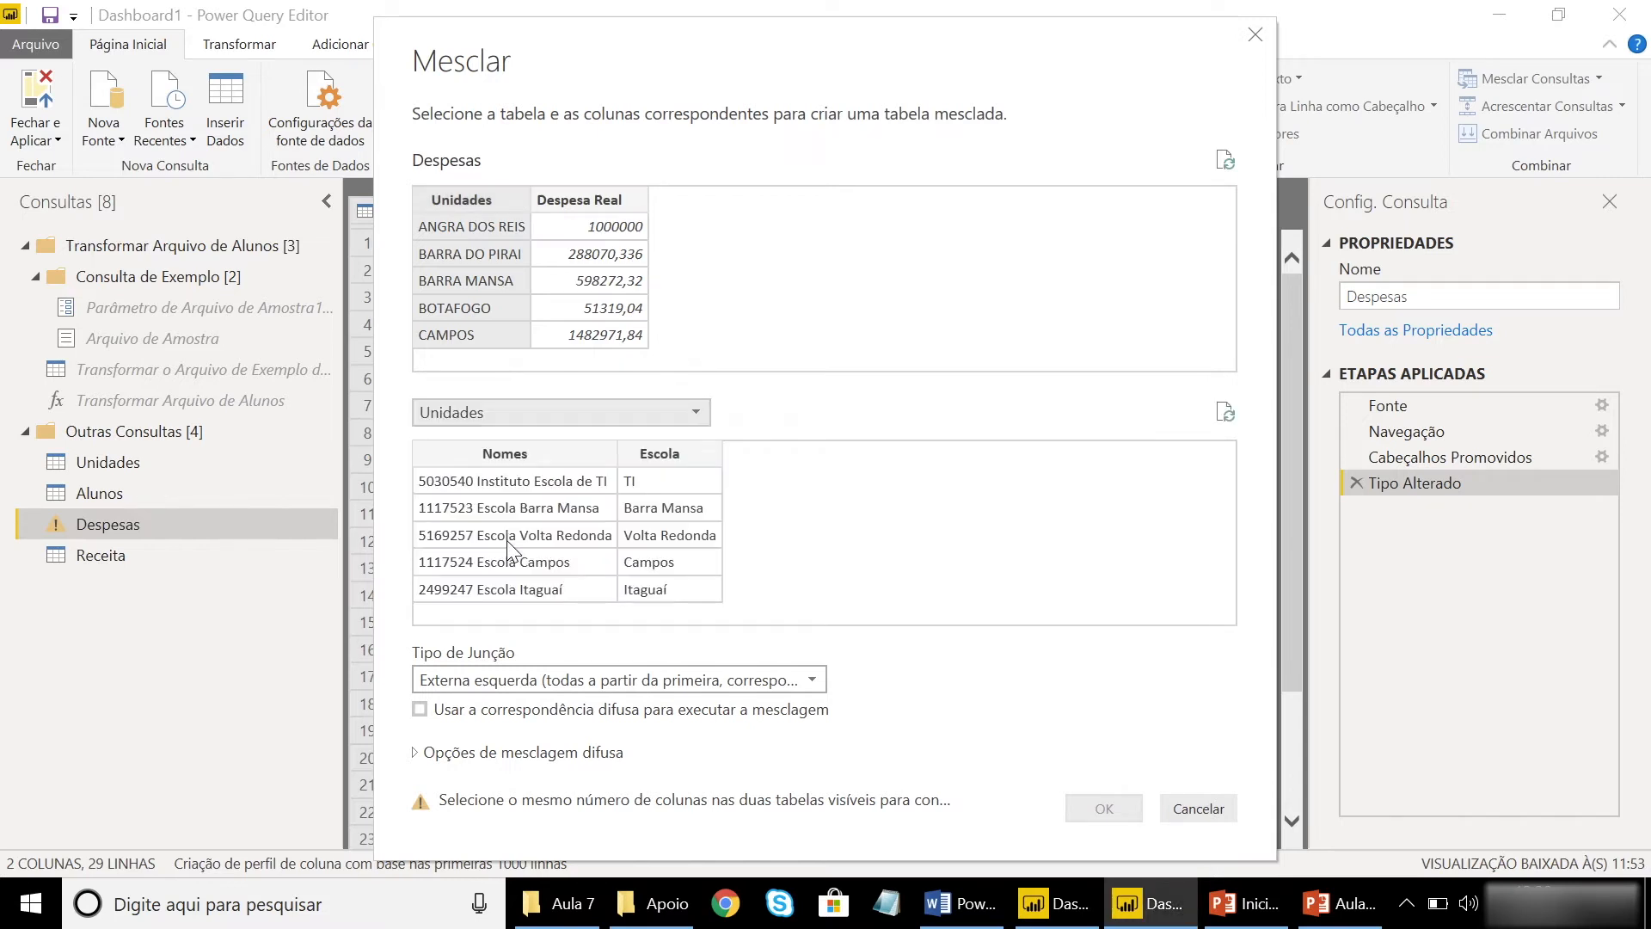
pyautogui.click(503, 453)
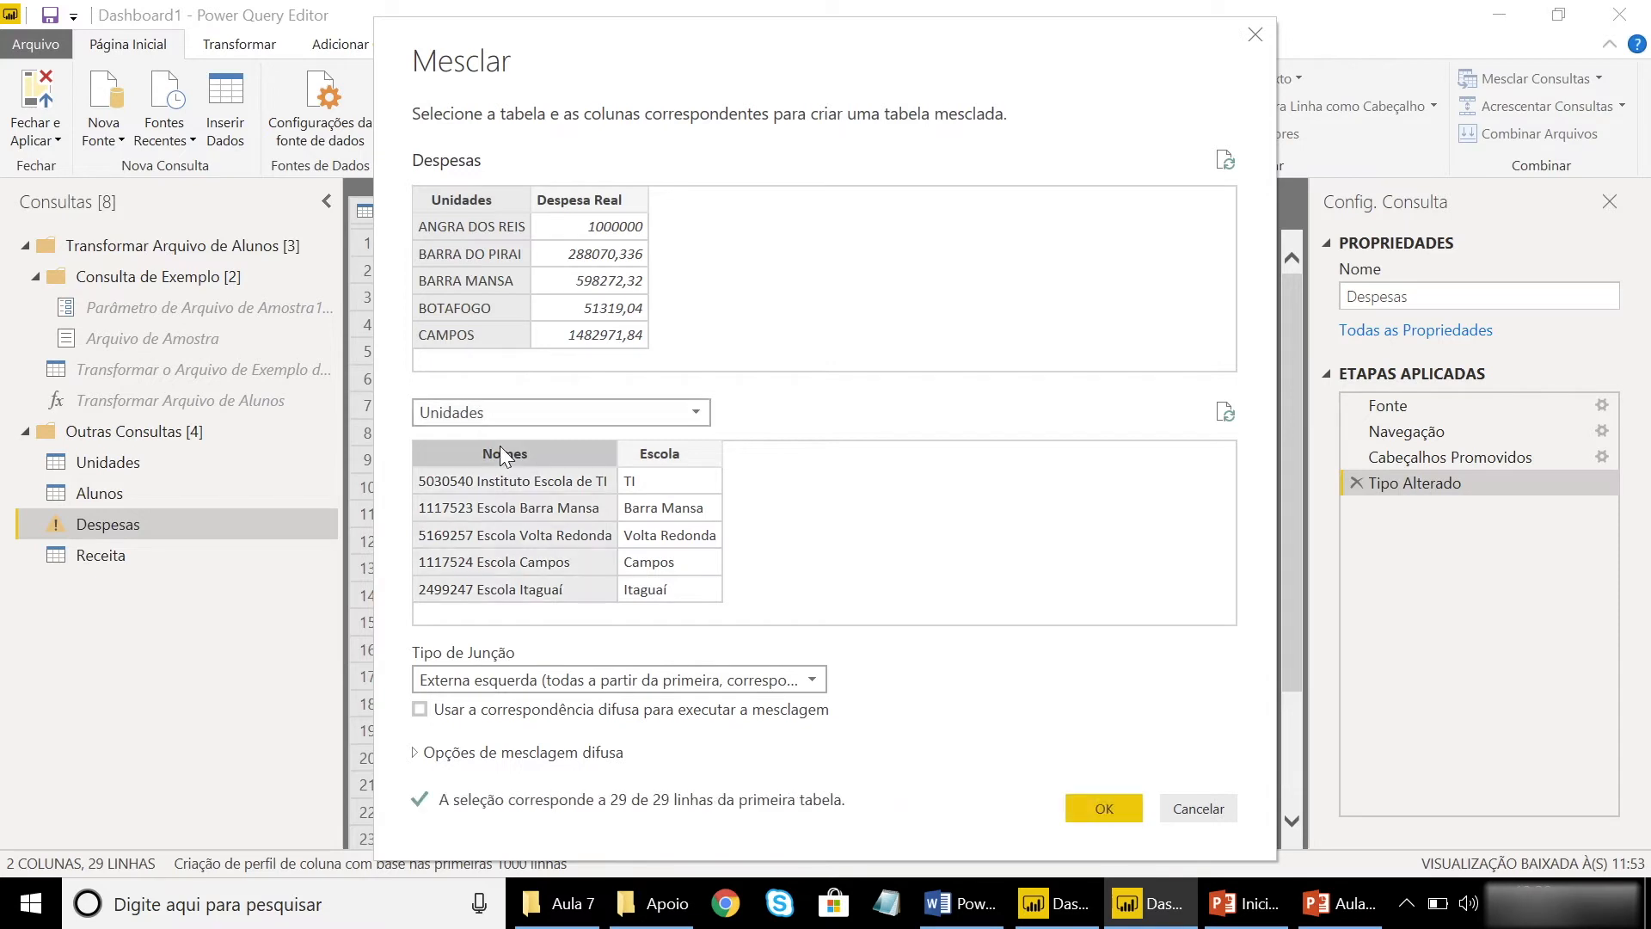
pyautogui.click(572, 679)
pyautogui.click(554, 791)
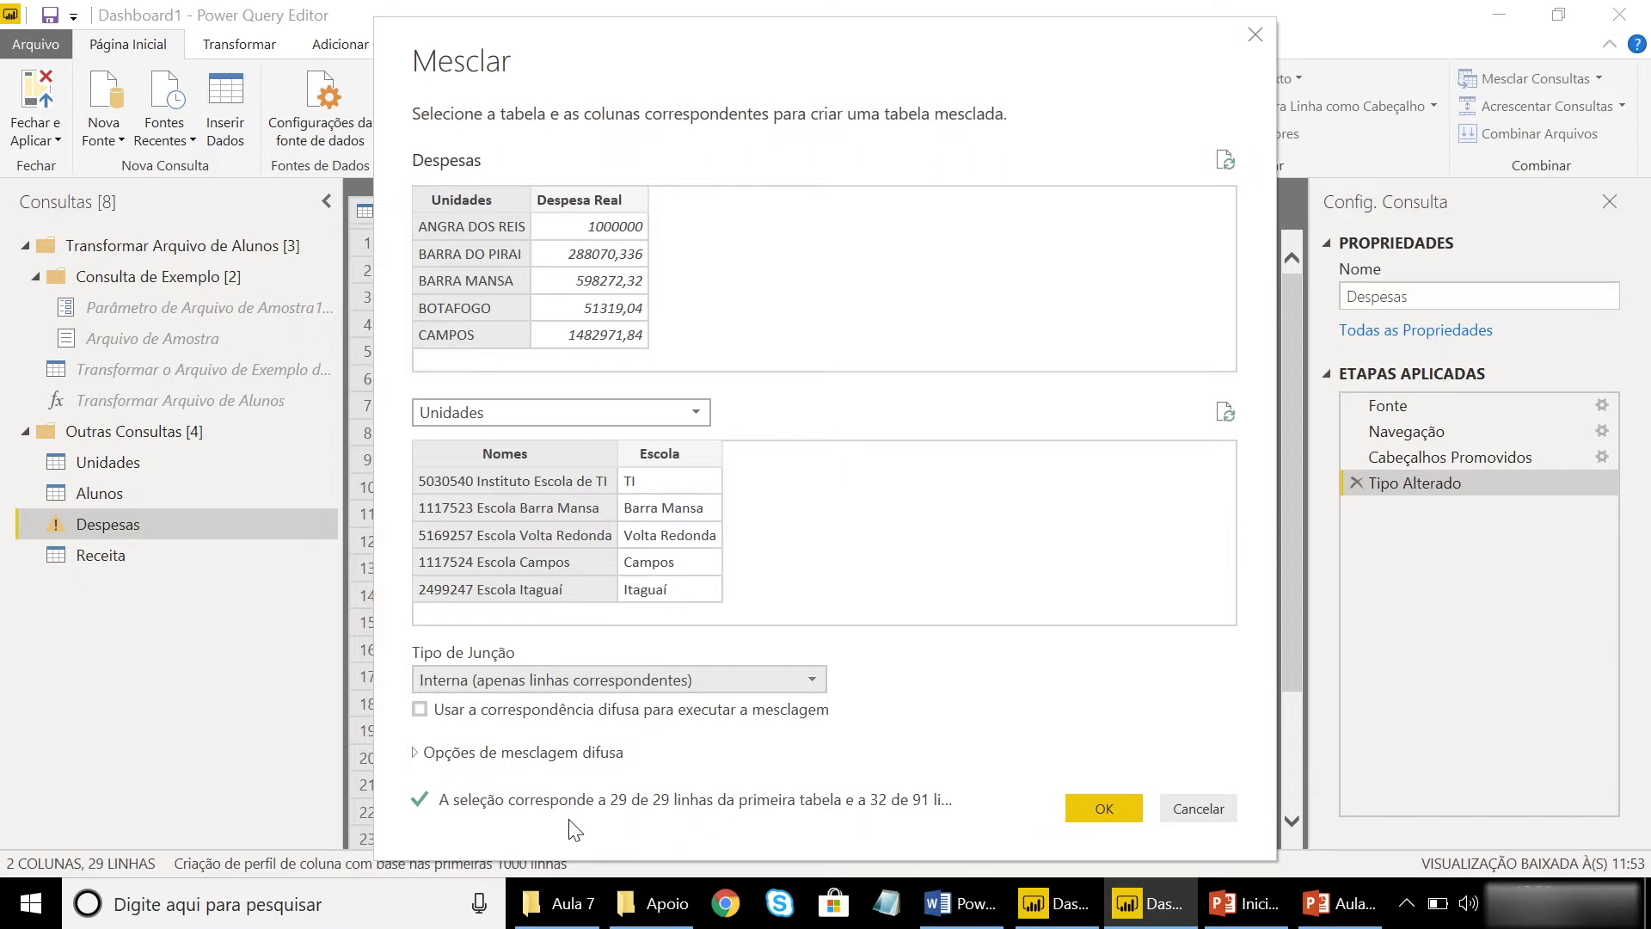
pyautogui.click(1097, 809)
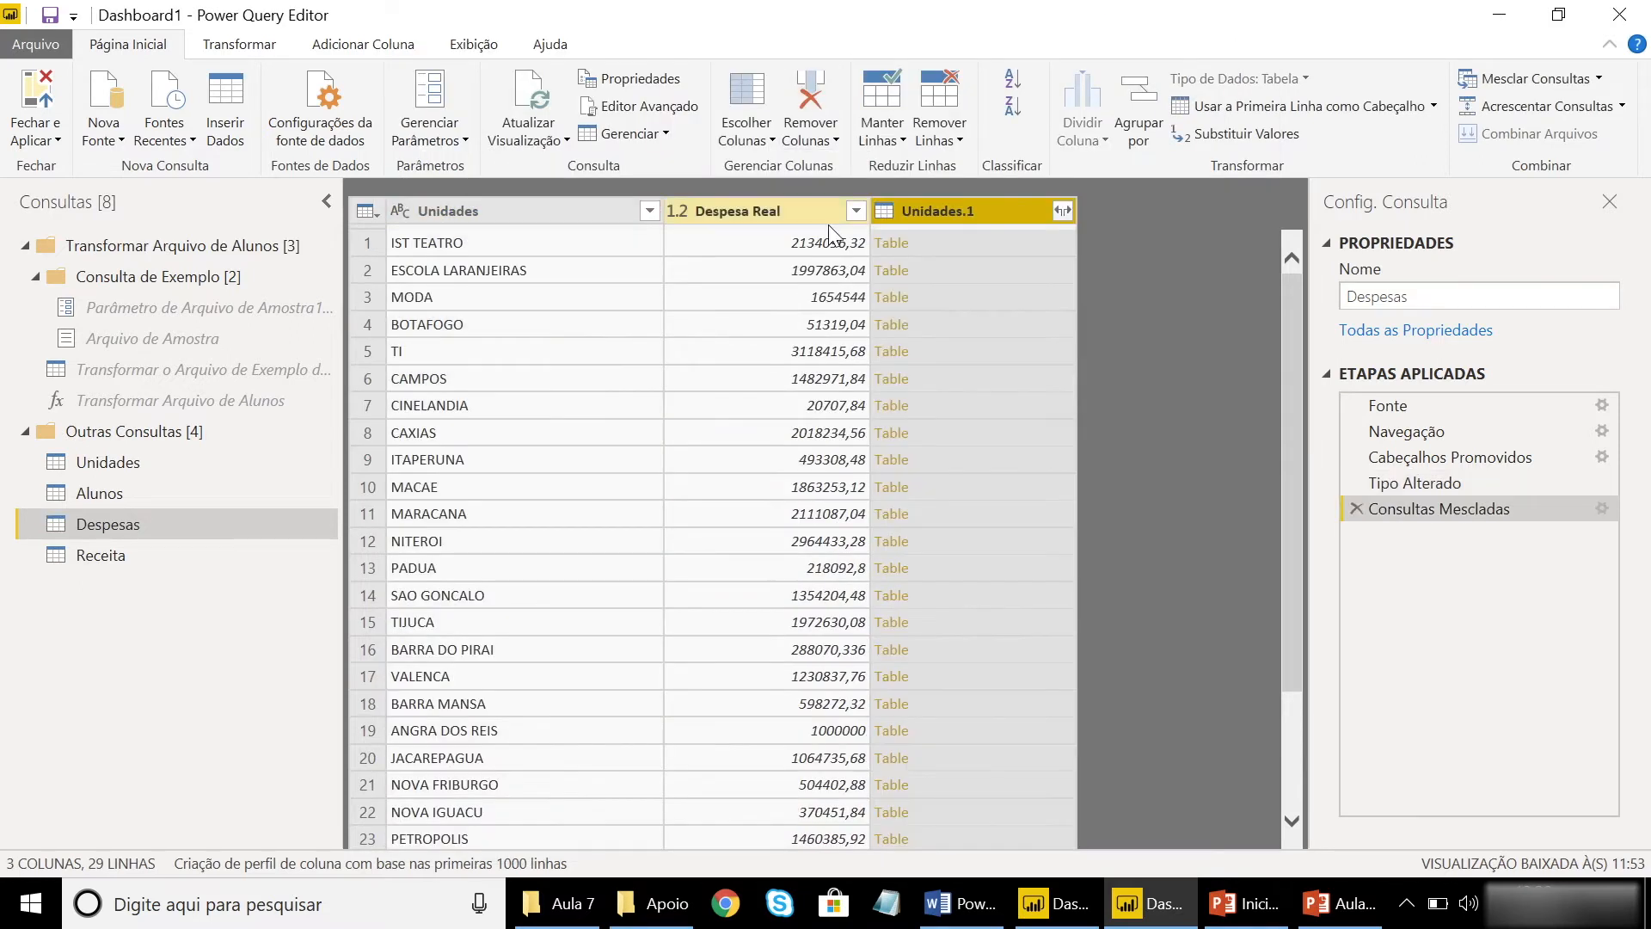
# Expand the merged Unidades.1 column in Despesas with both Nomes and Escola to compare the names, and delete that expansion step
pyautogui.click(1063, 211)
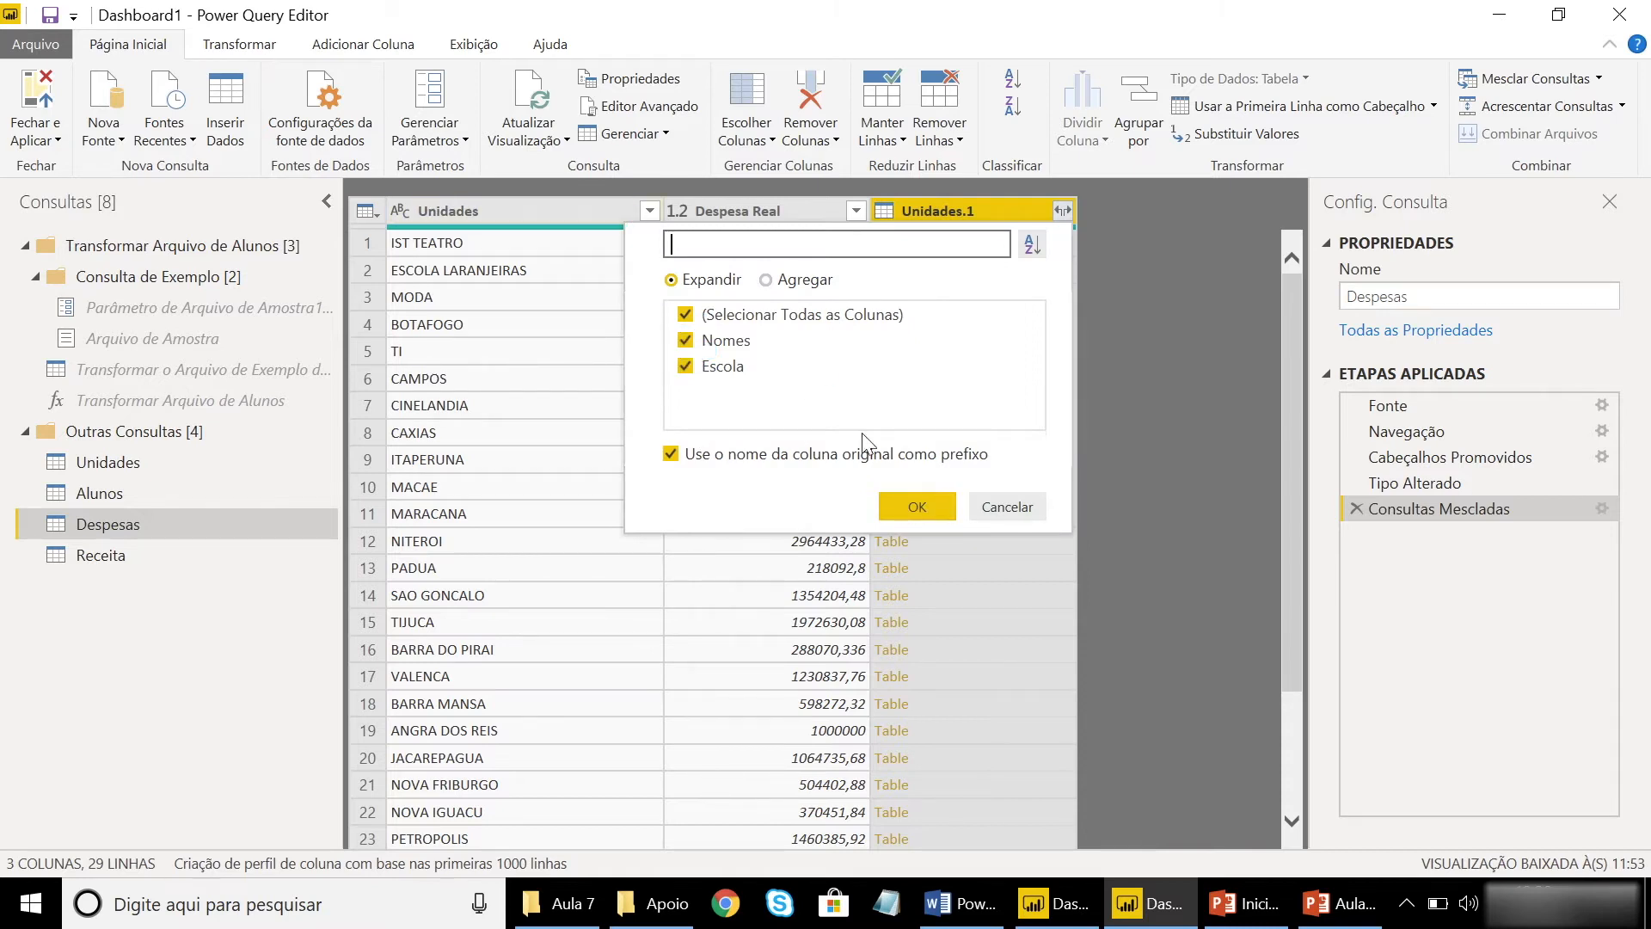
pyautogui.click(911, 512)
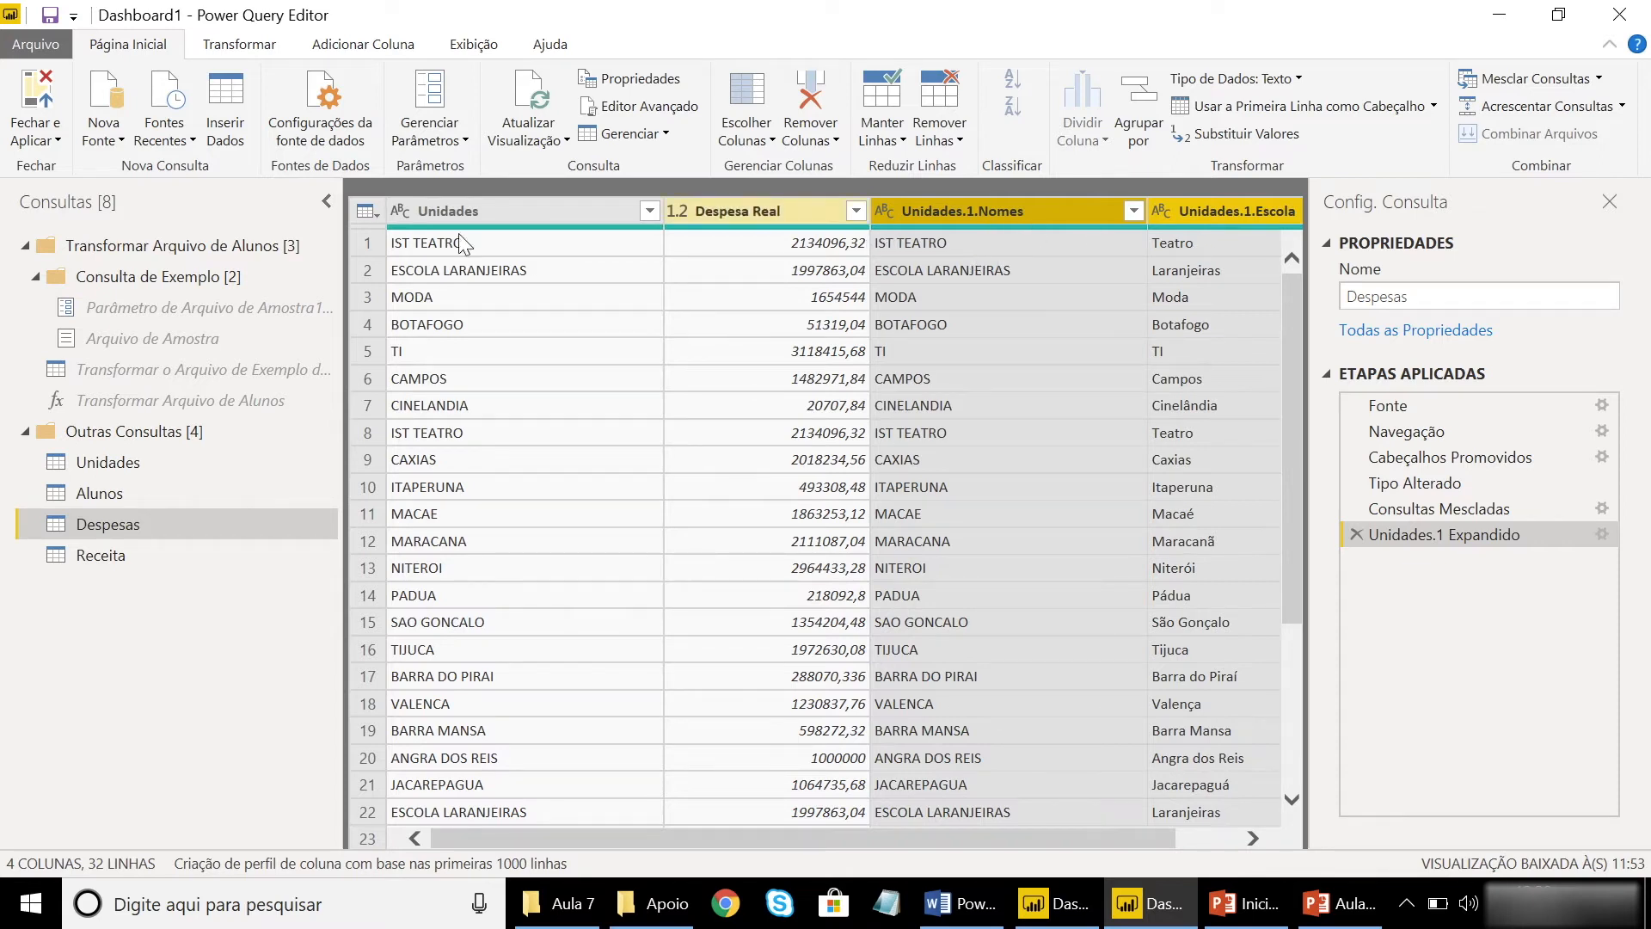
pyautogui.click(1355, 534)
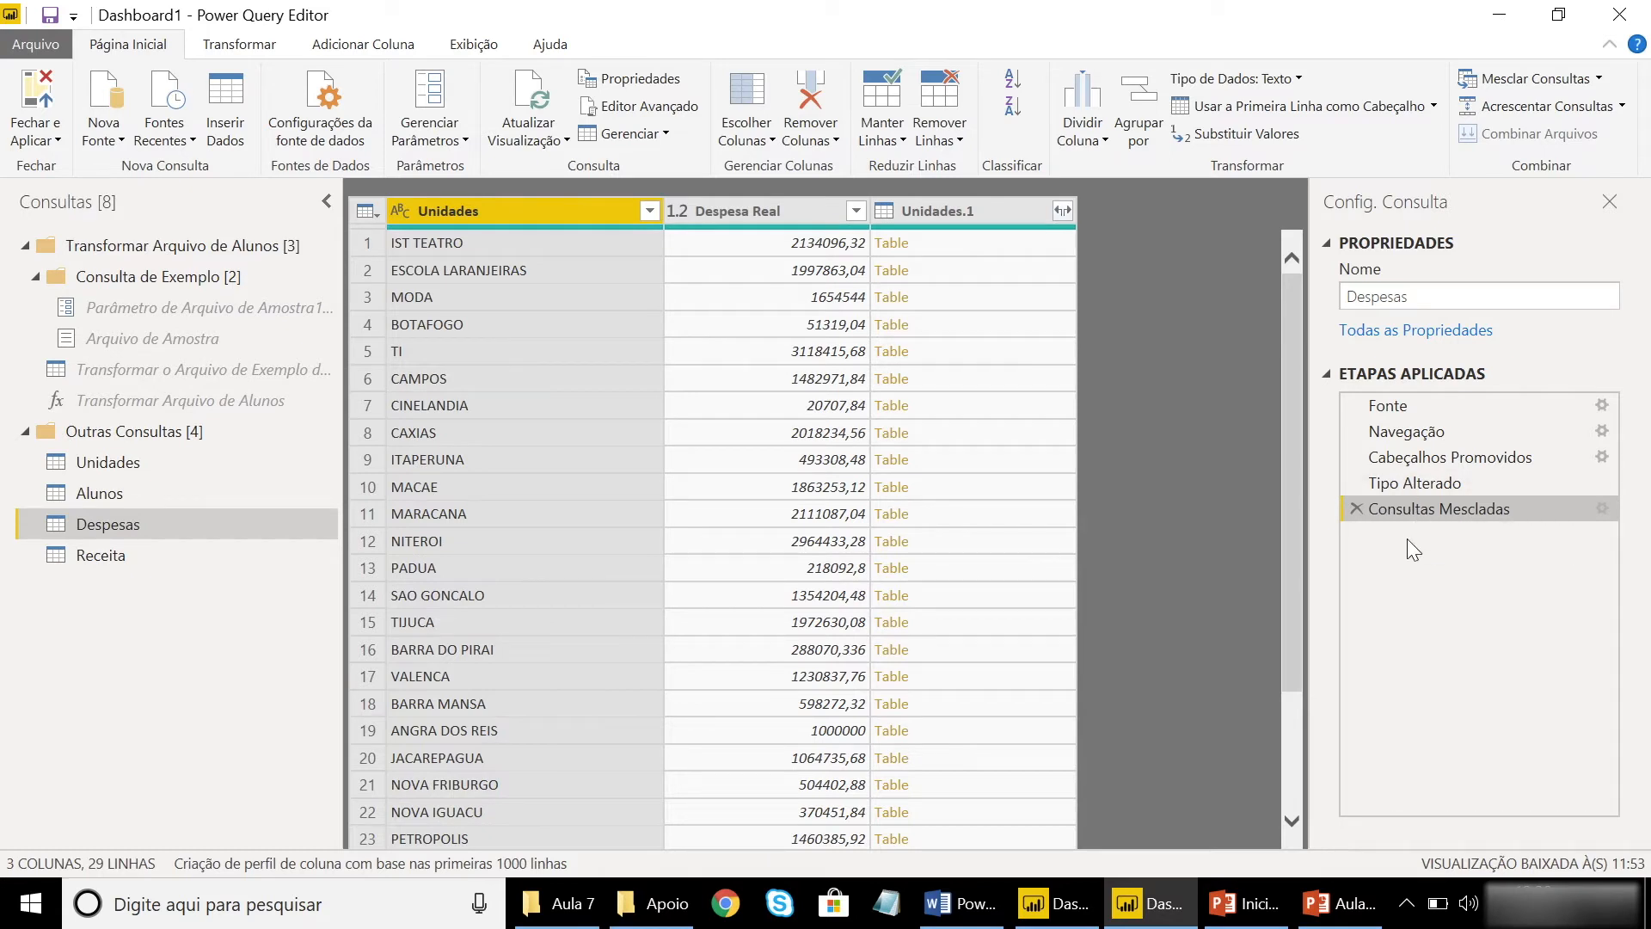
# Expand the merged Unidades.1 column in Despesas with only the Escola field, leaving out Nomes
pyautogui.click(1062, 211)
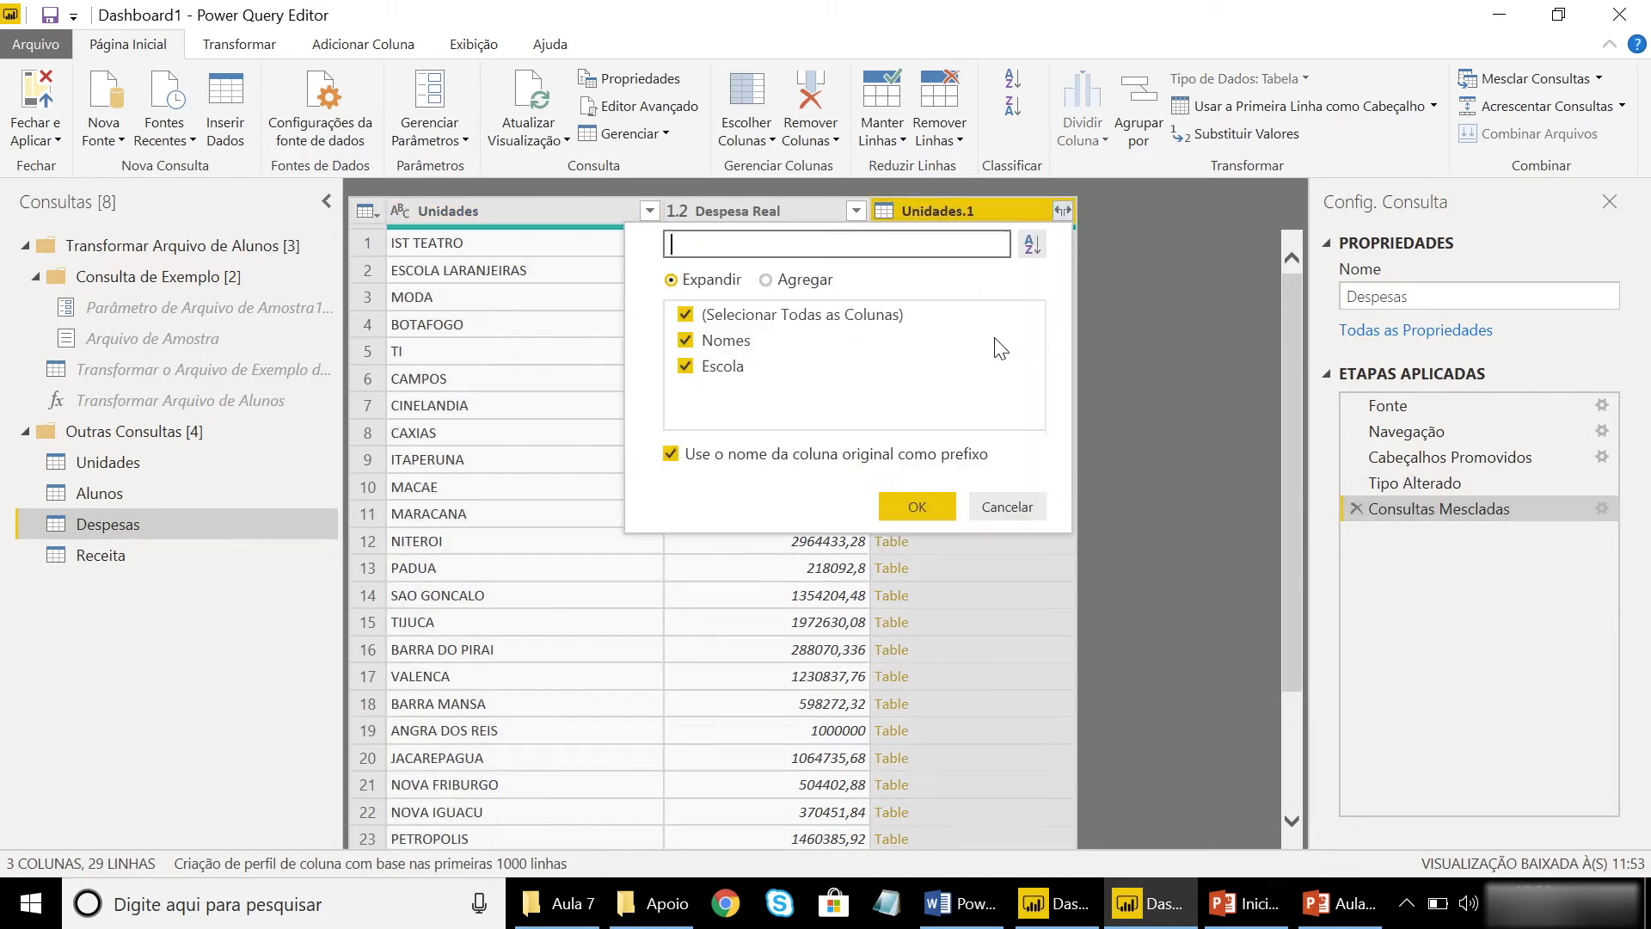
pyautogui.click(686, 341)
pyautogui.click(918, 508)
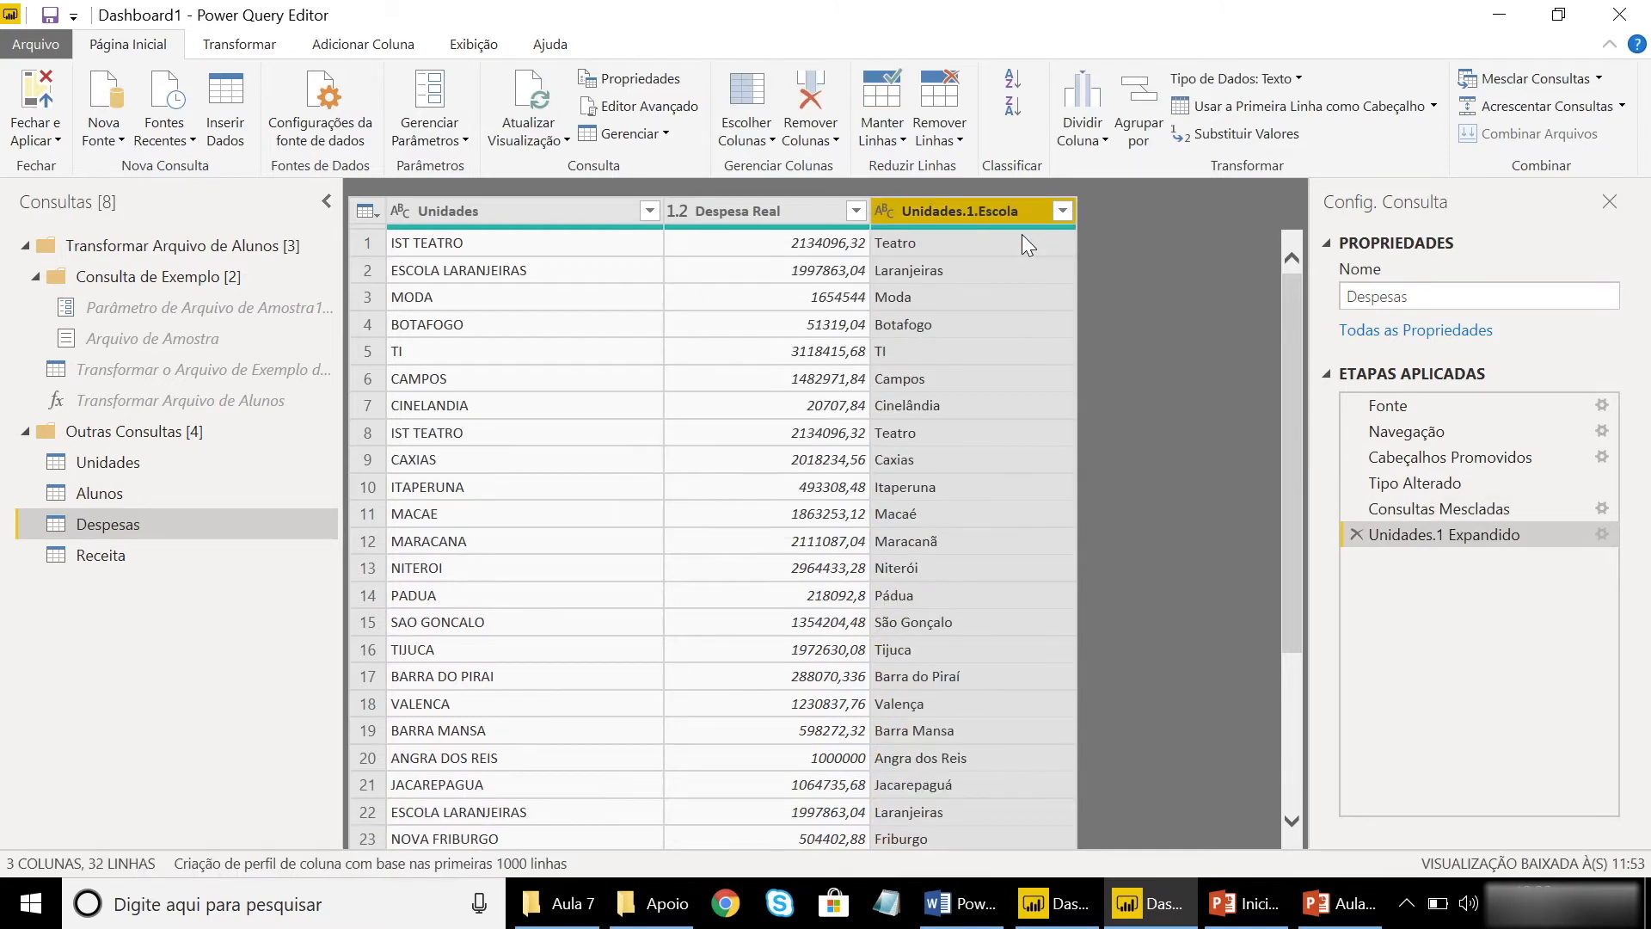
# Merge the Receita query with Unidades, matching its Unidades column to Nomes with the join type Interna (apenas linhas correspondentes)
pyautogui.click(91, 556)
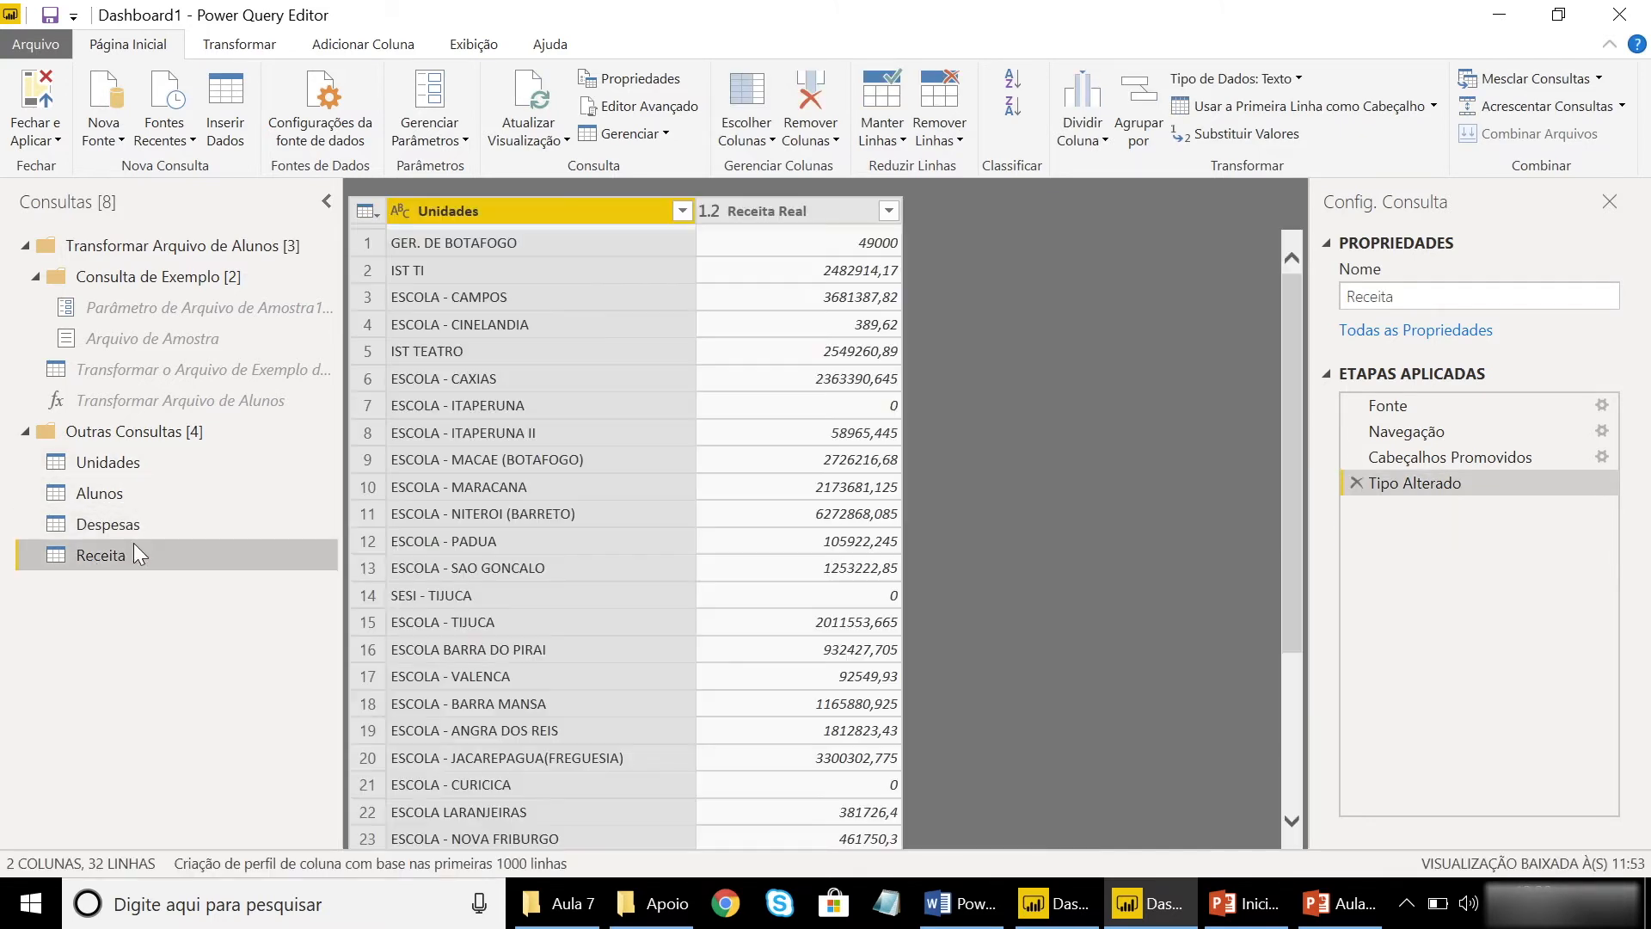
pyautogui.click(1472, 82)
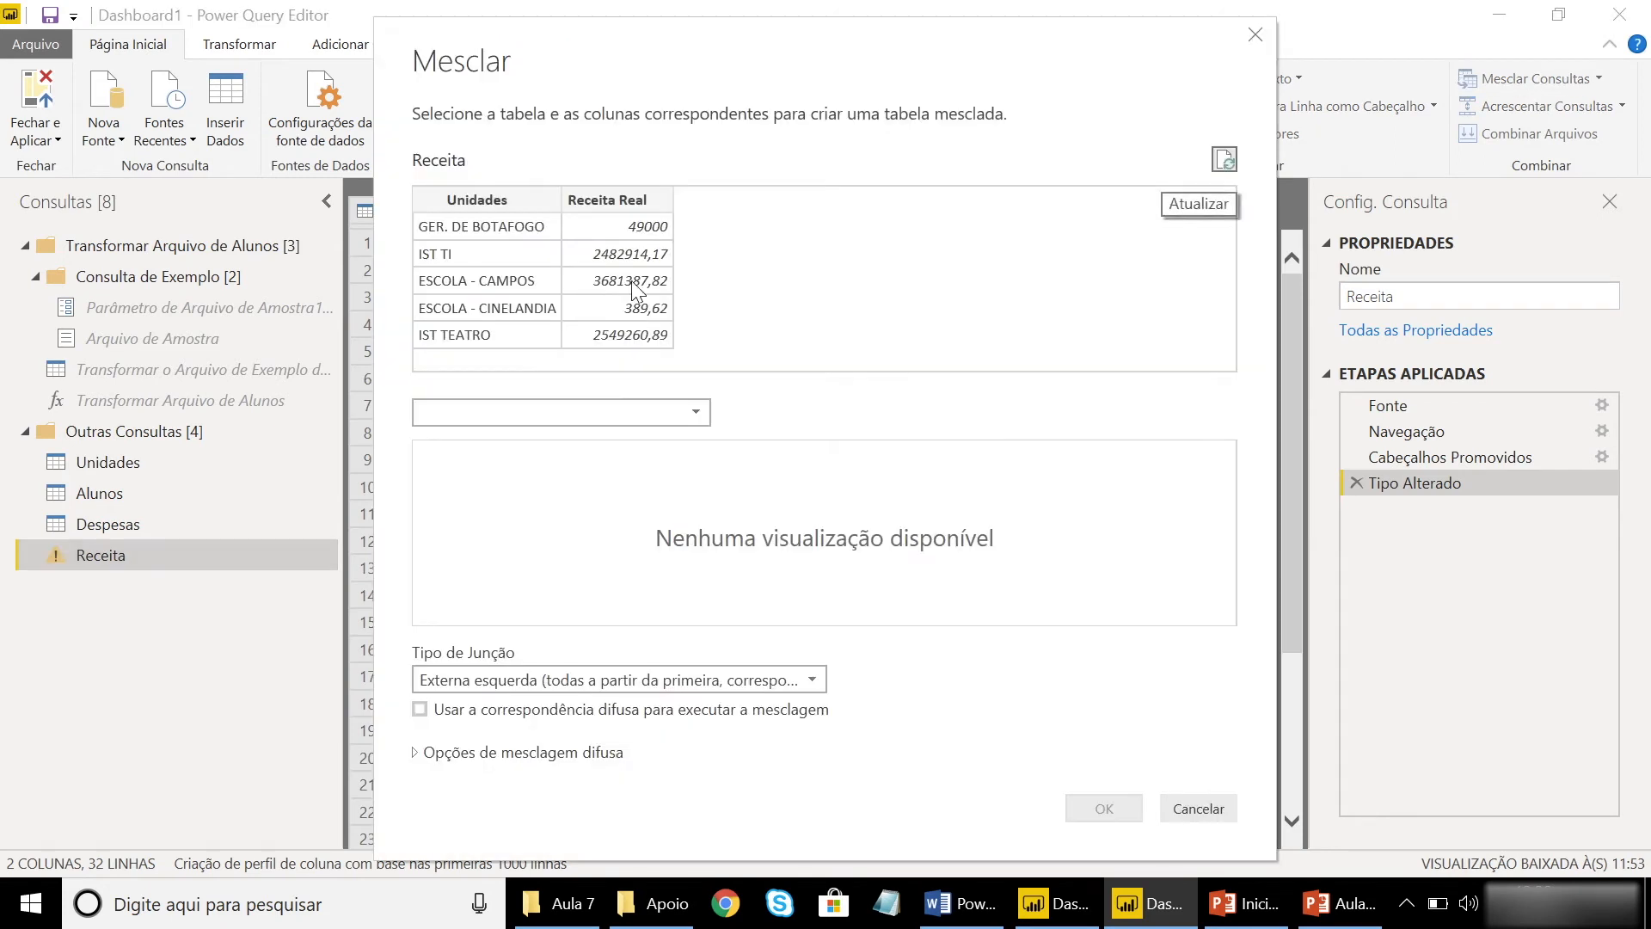
pyautogui.click(527, 206)
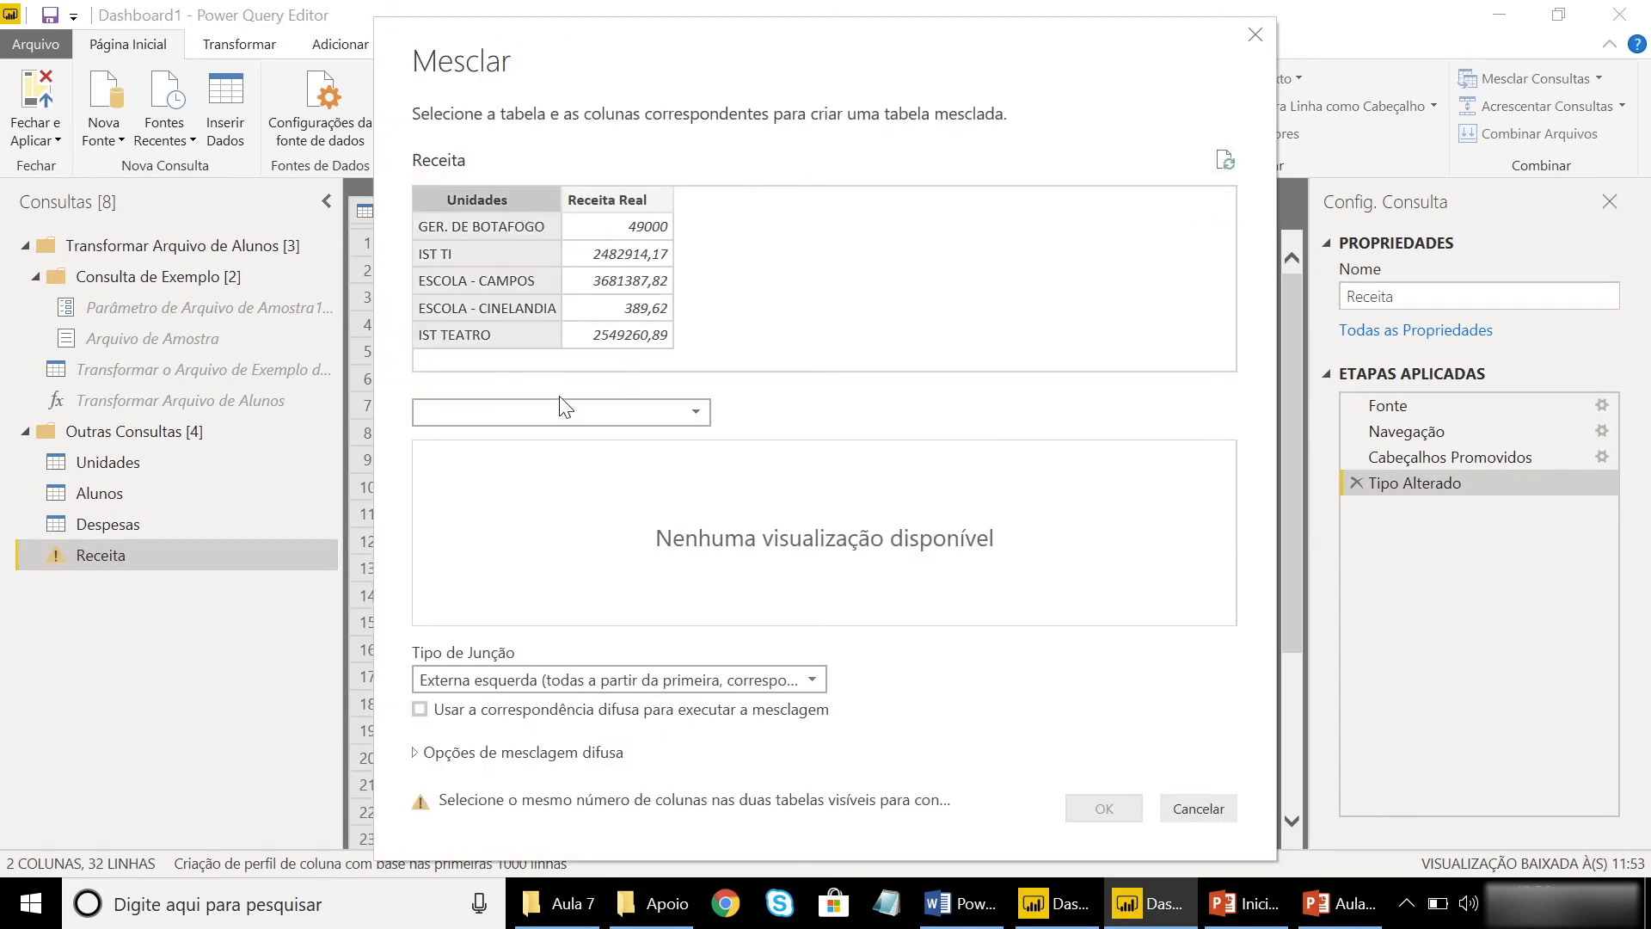
pyautogui.click(559, 411)
pyautogui.click(522, 541)
pyautogui.click(504, 453)
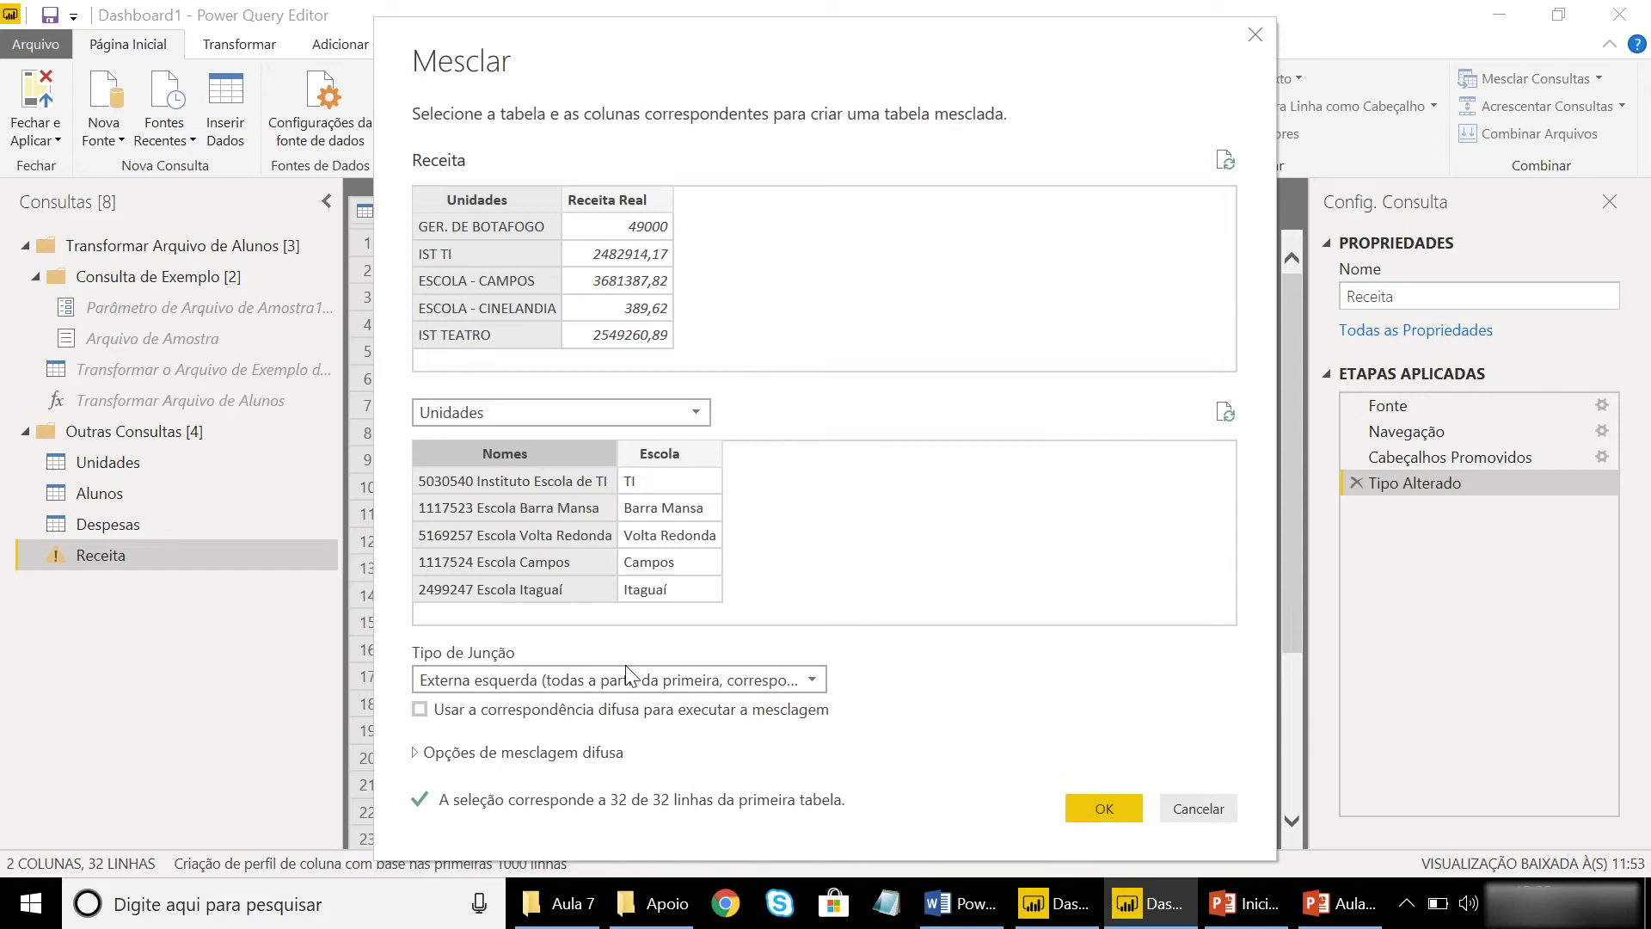
pyautogui.click(638, 683)
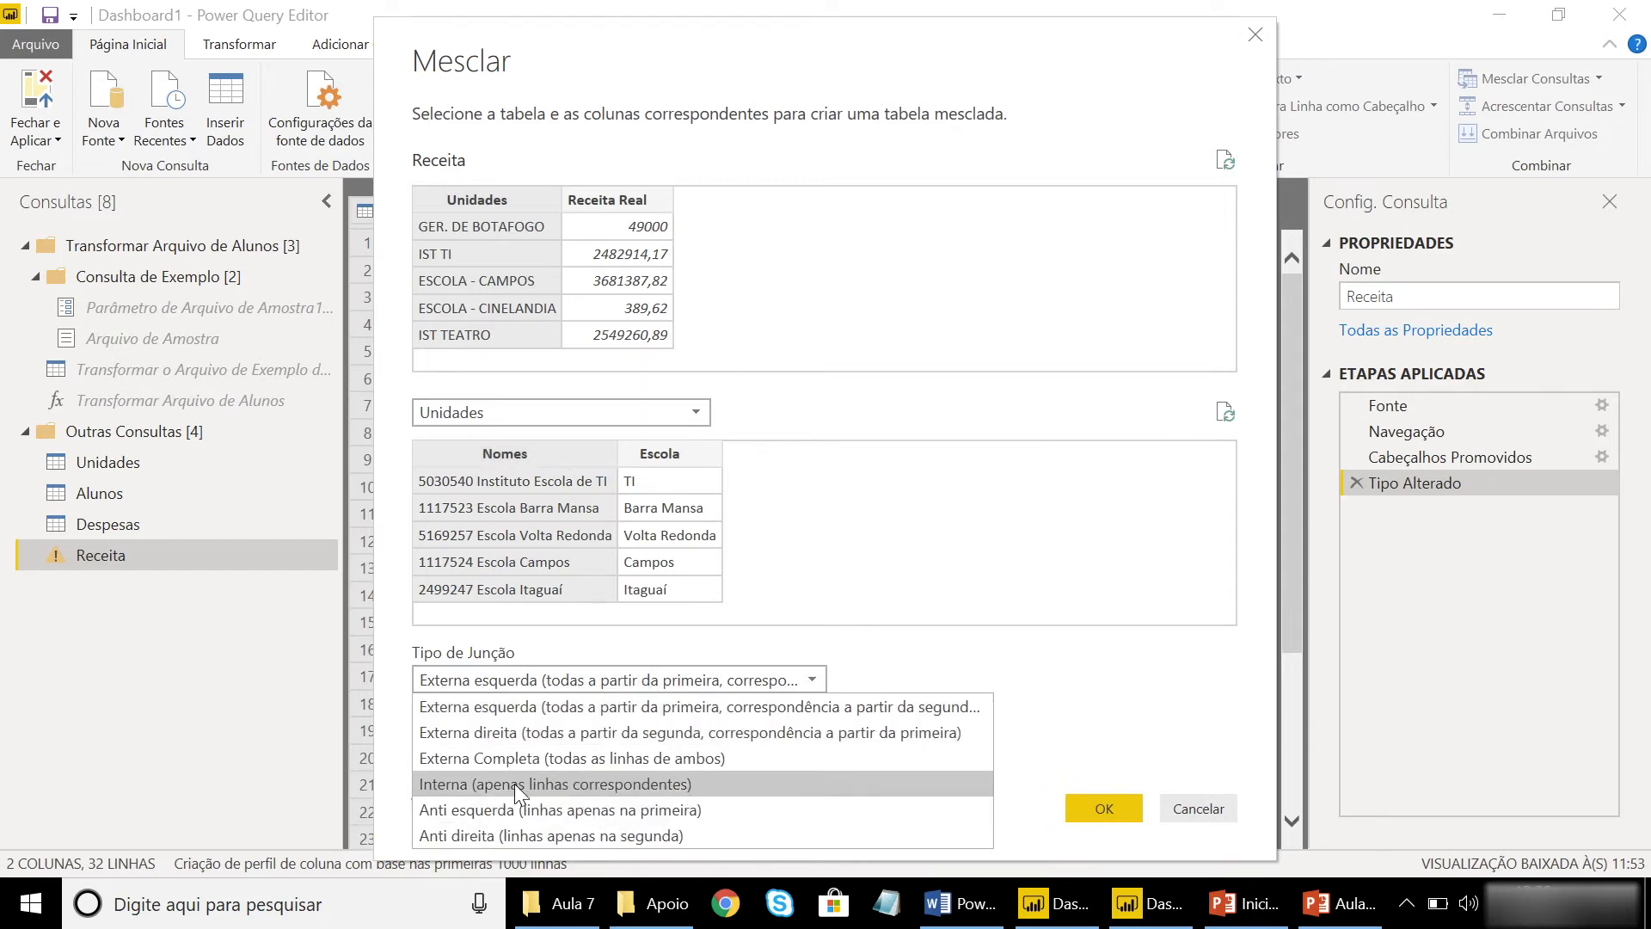
pyautogui.click(514, 783)
pyautogui.click(1090, 805)
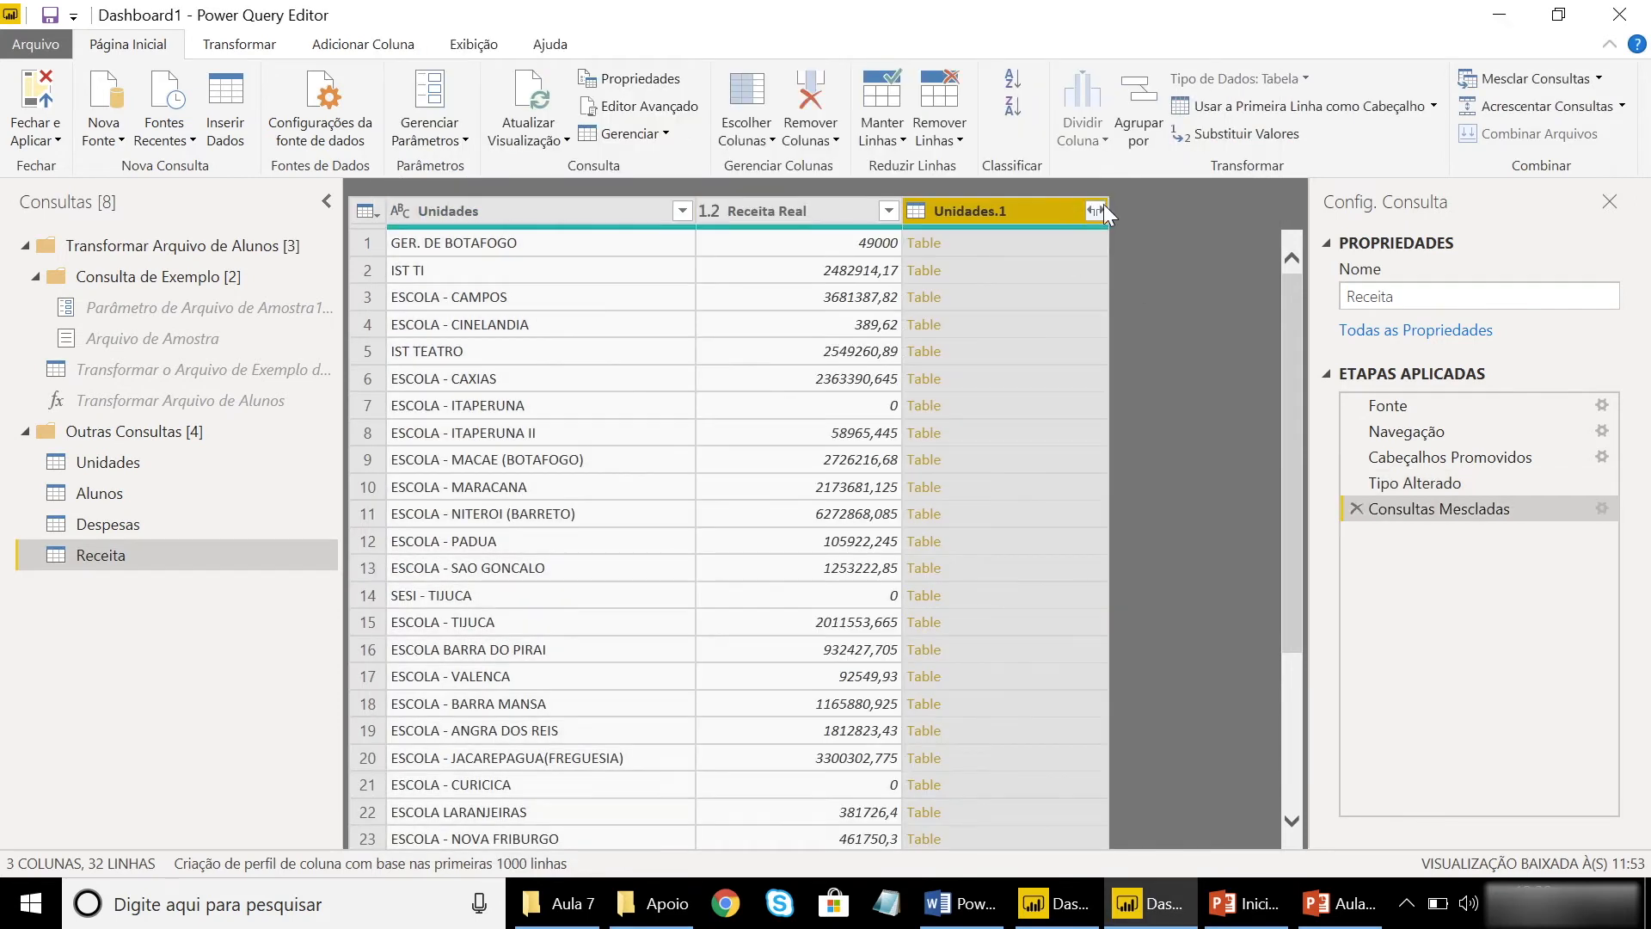
# Expand the merged Unidades.1 column in Receita with only the Escola field, leaving out Nomes
pyautogui.click(1095, 210)
pyautogui.click(716, 339)
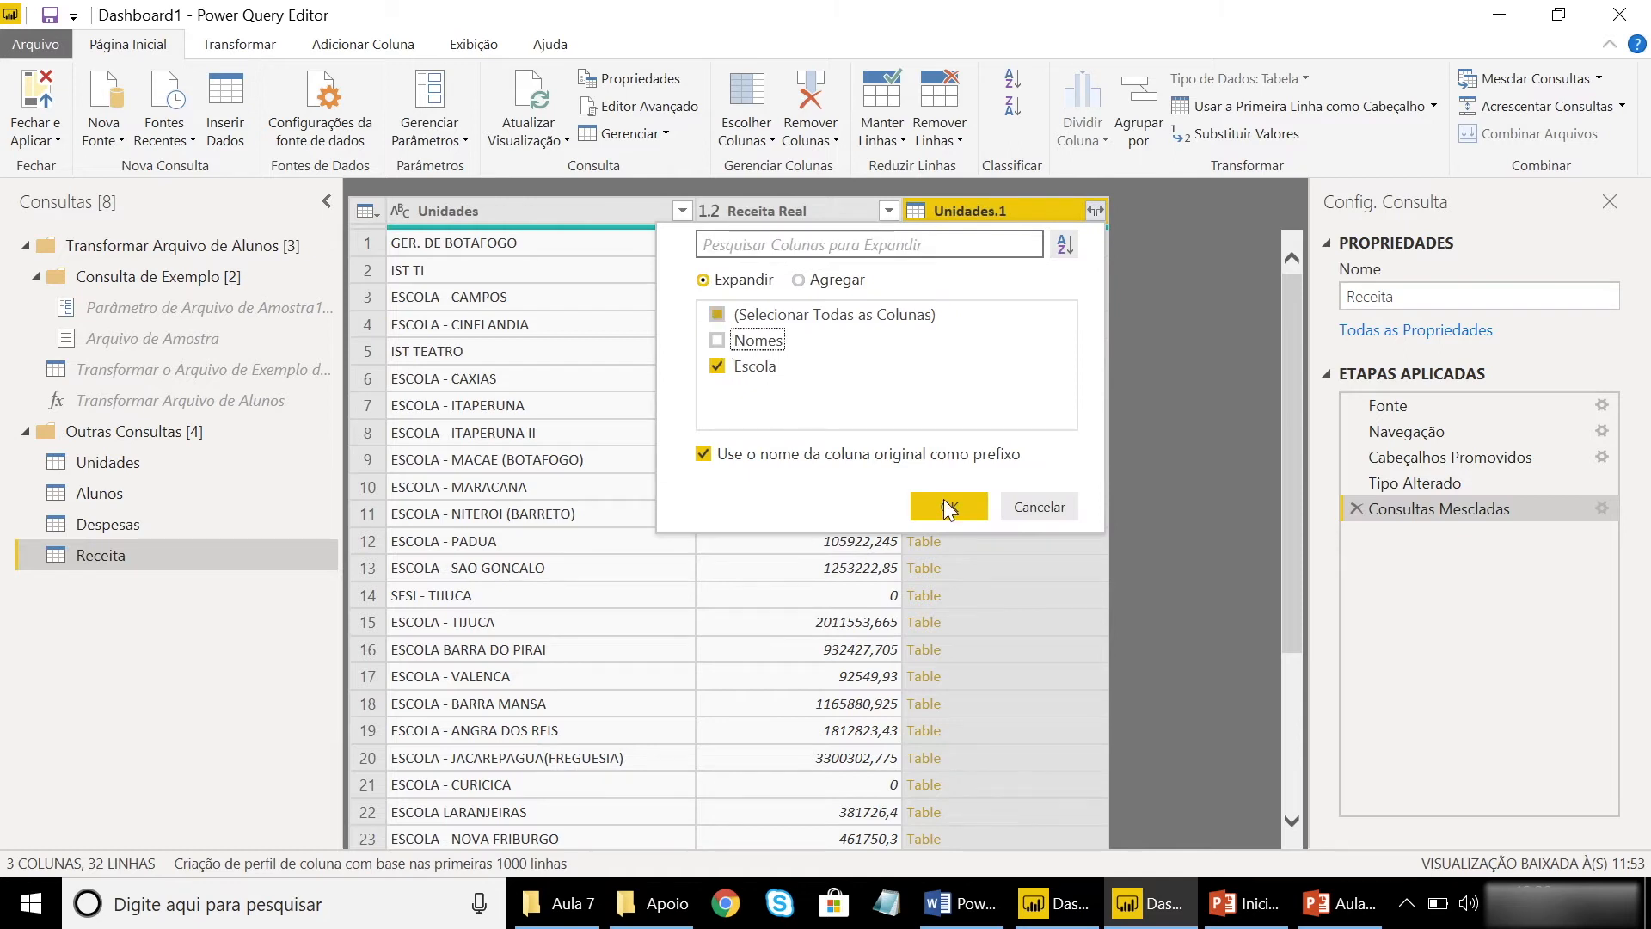
pyautogui.click(948, 511)
# Move the Unidades.1.Escola column right after Unidades in both the Receita and Despesas queries
pyautogui.moveTo(995, 207); pyautogui.dragTo(709, 210)
pyautogui.click(101, 524)
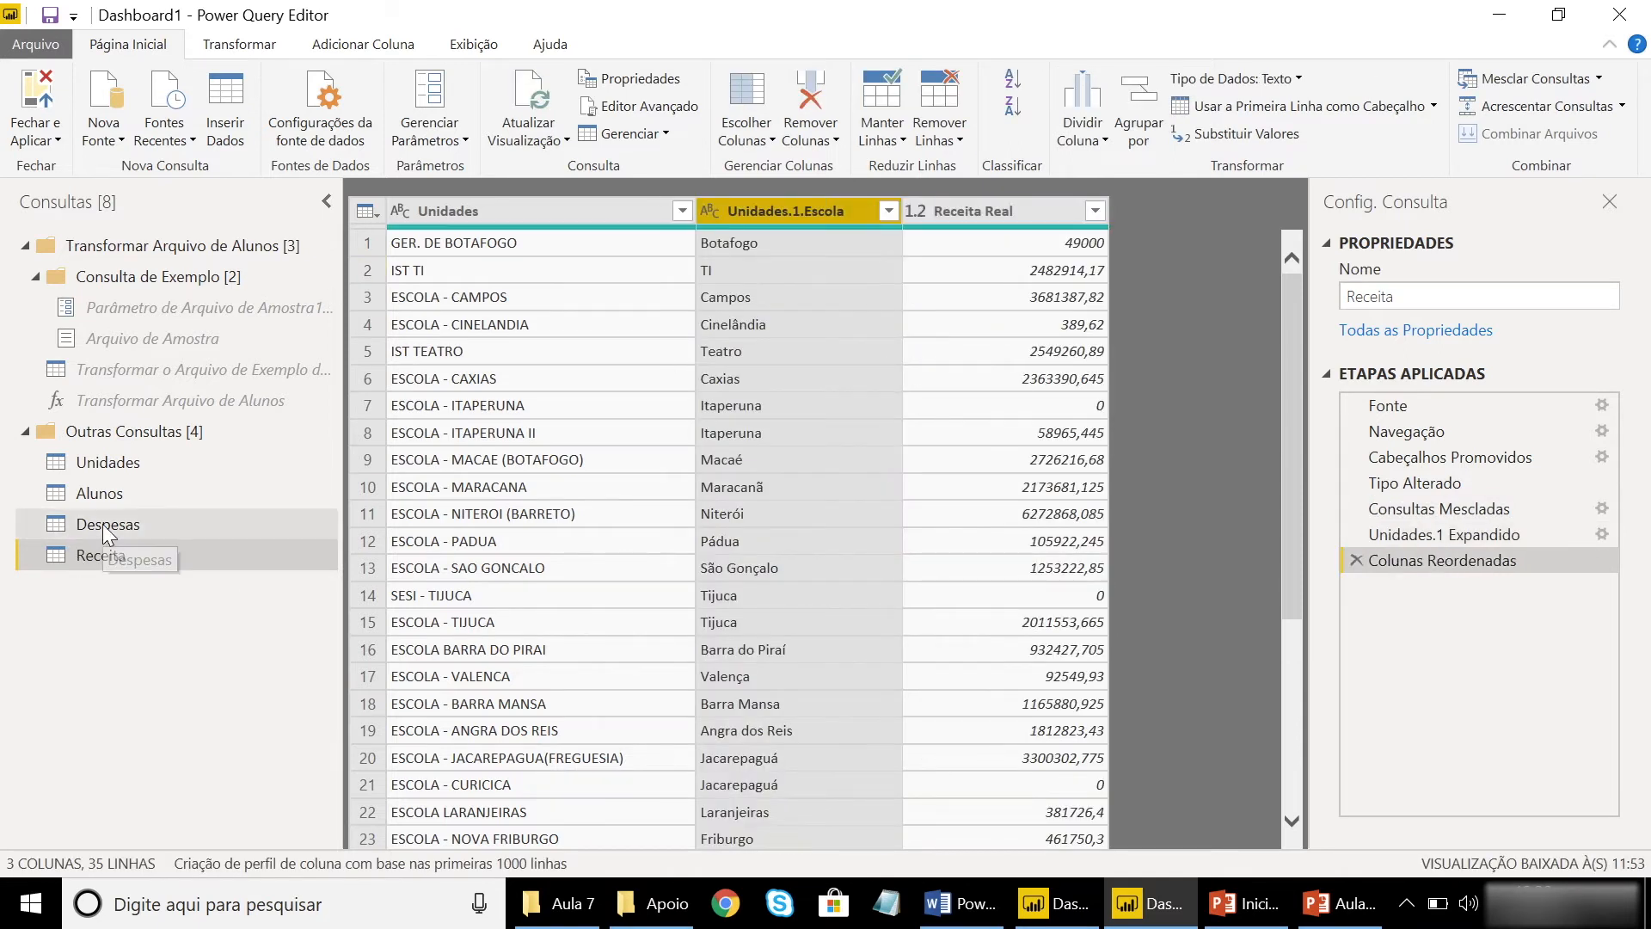
pyautogui.moveTo(940, 202); pyautogui.dragTo(719, 225)
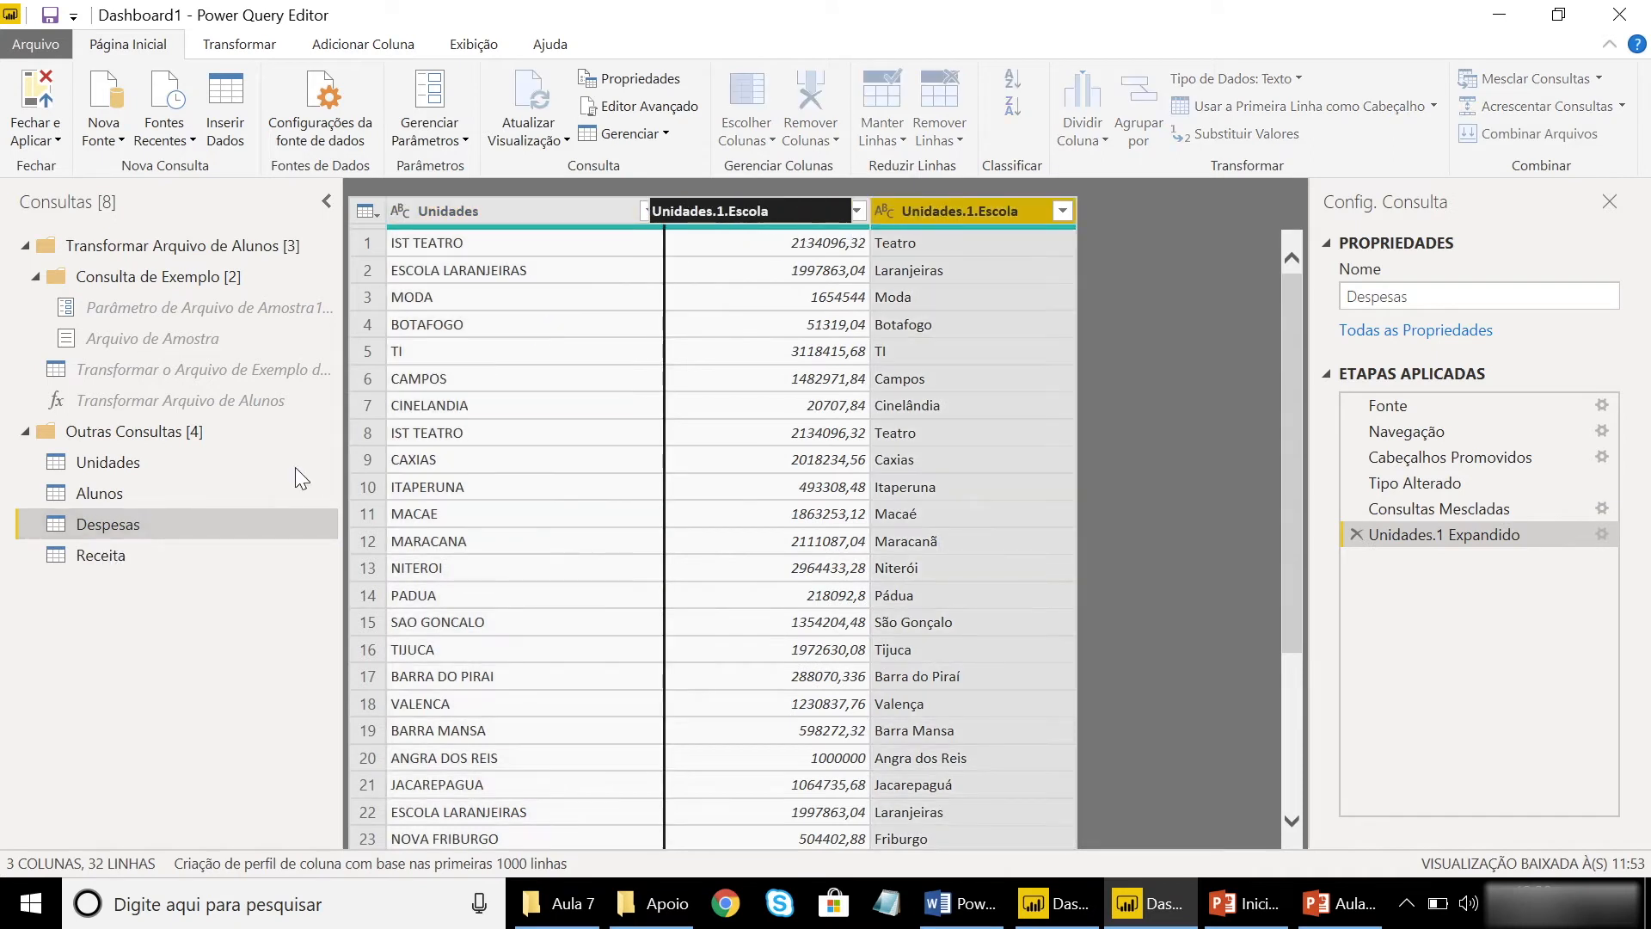
# Close the query editor with its changes applied, and collapse the Propriedades and Campos panes beside the model diagram
pyautogui.click(218, 482)
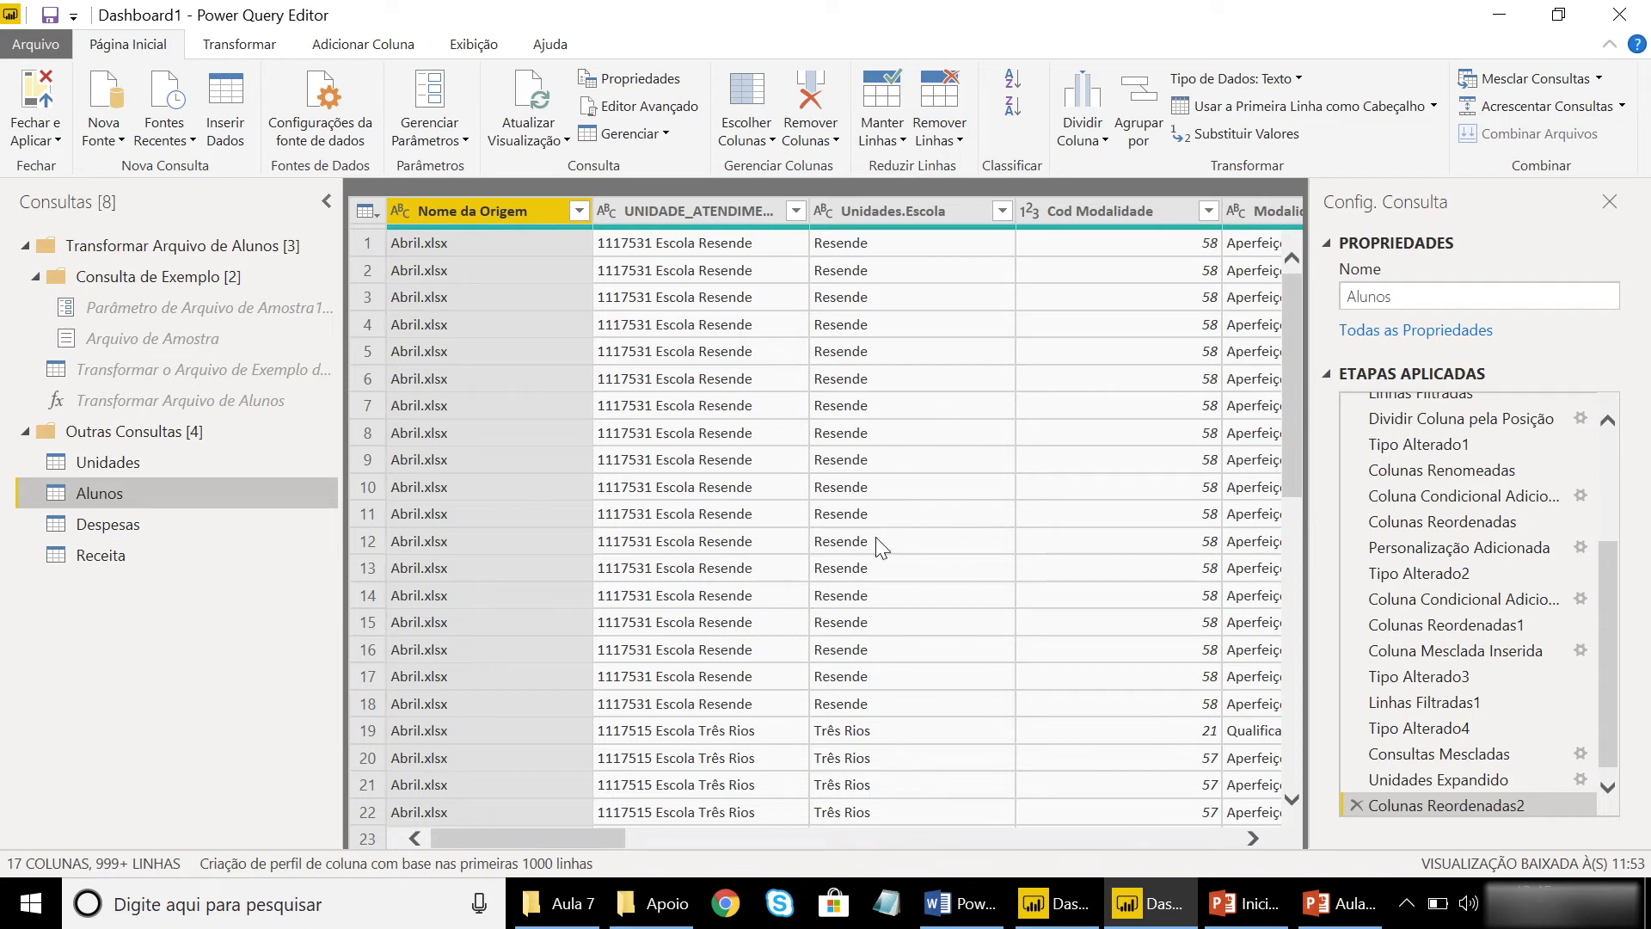
pyautogui.click(44, 103)
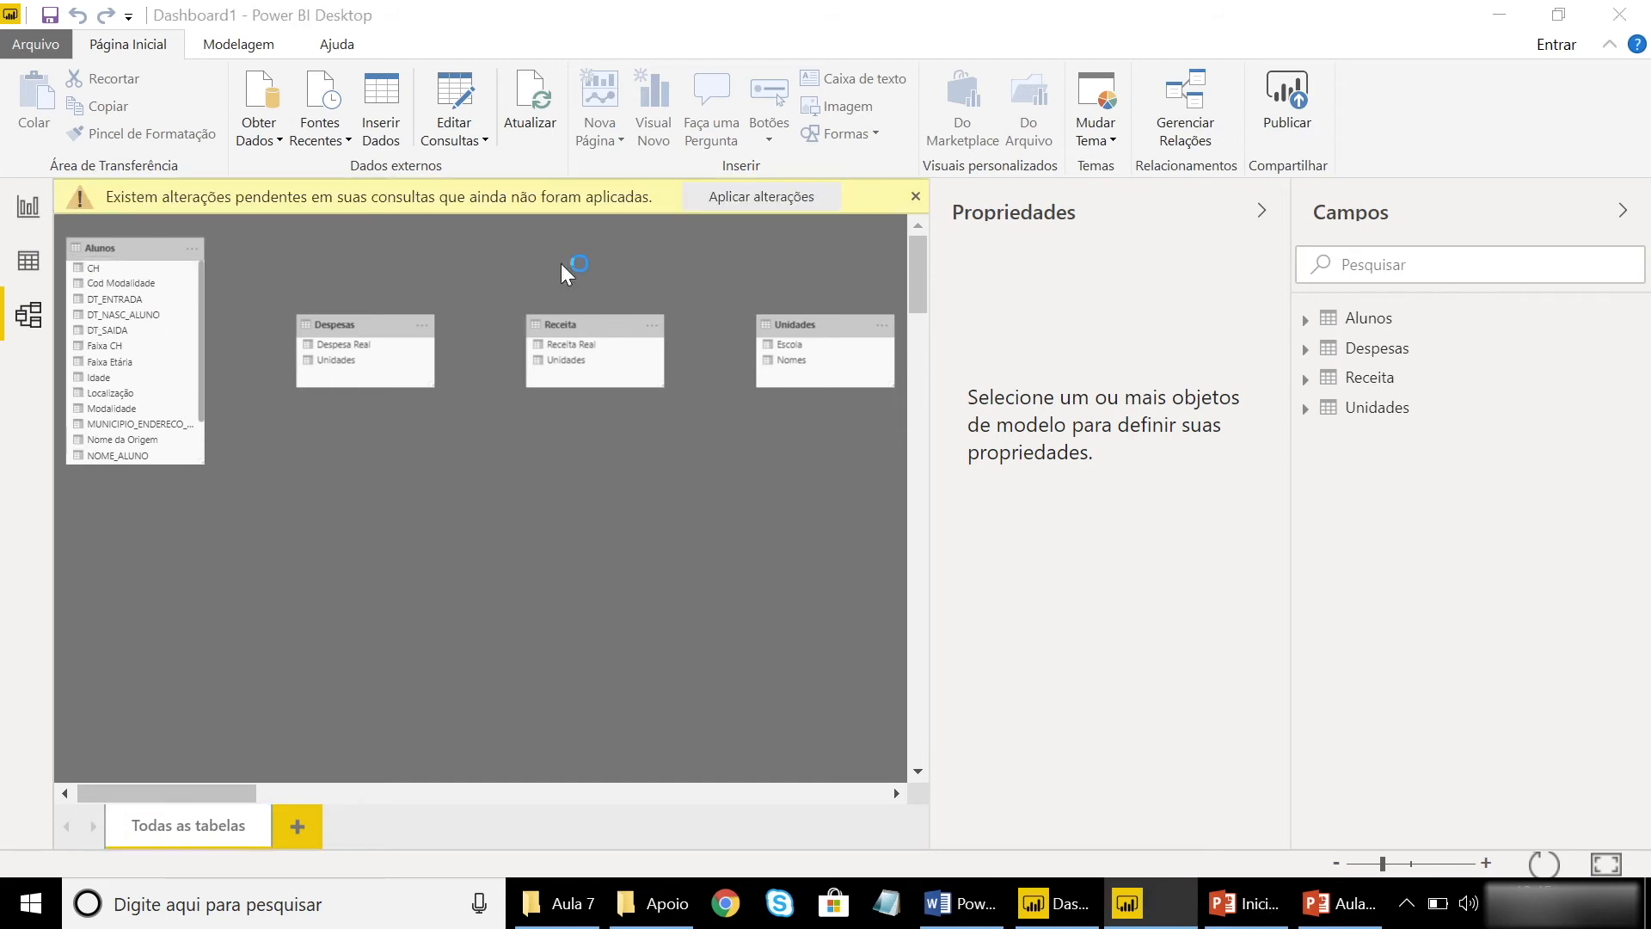
pyautogui.click(748, 196)
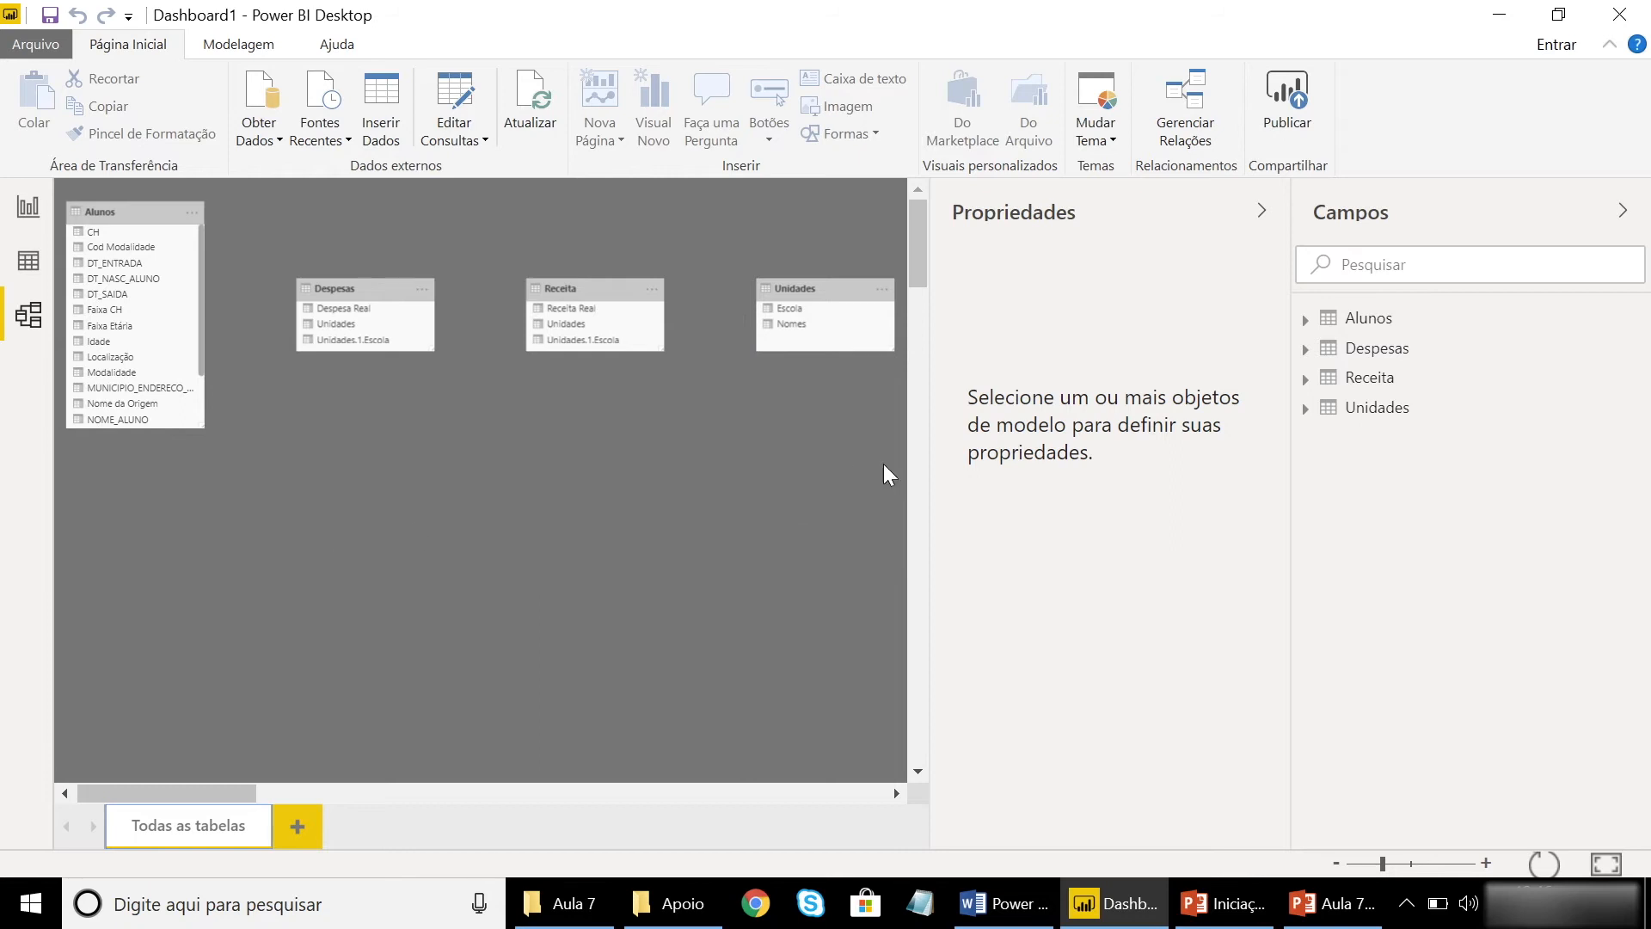
pyautogui.click(1262, 212)
pyautogui.click(1624, 215)
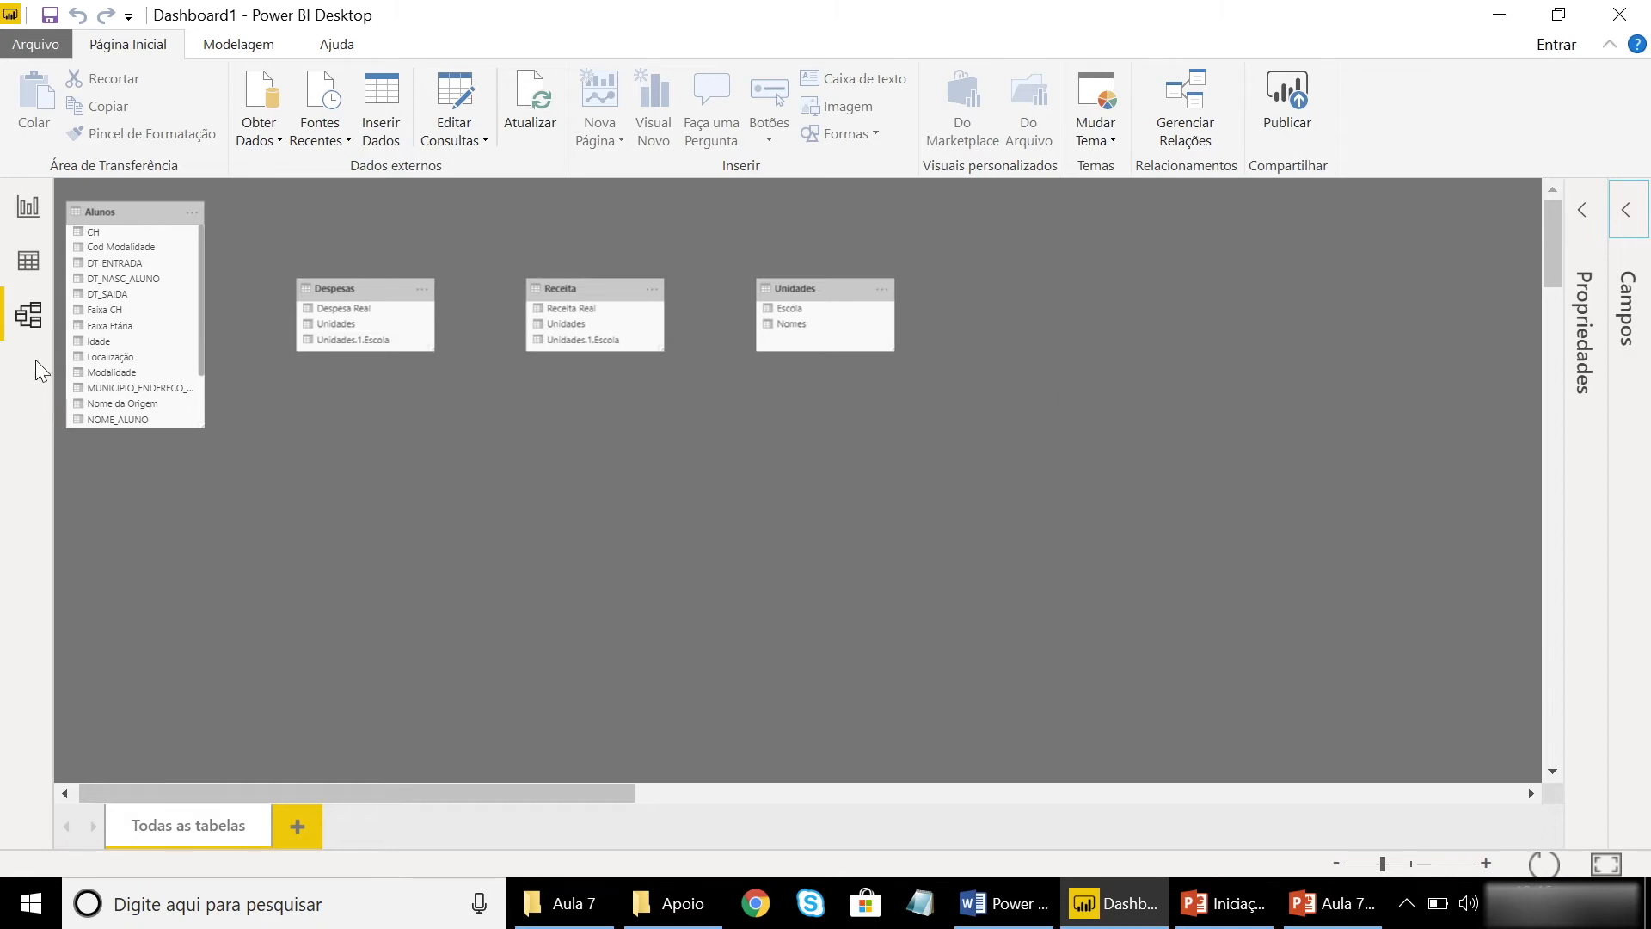
# Look over the report page, and examine the loaded data of the Alunos, Despesas and Receita tables
pyautogui.click(28, 206)
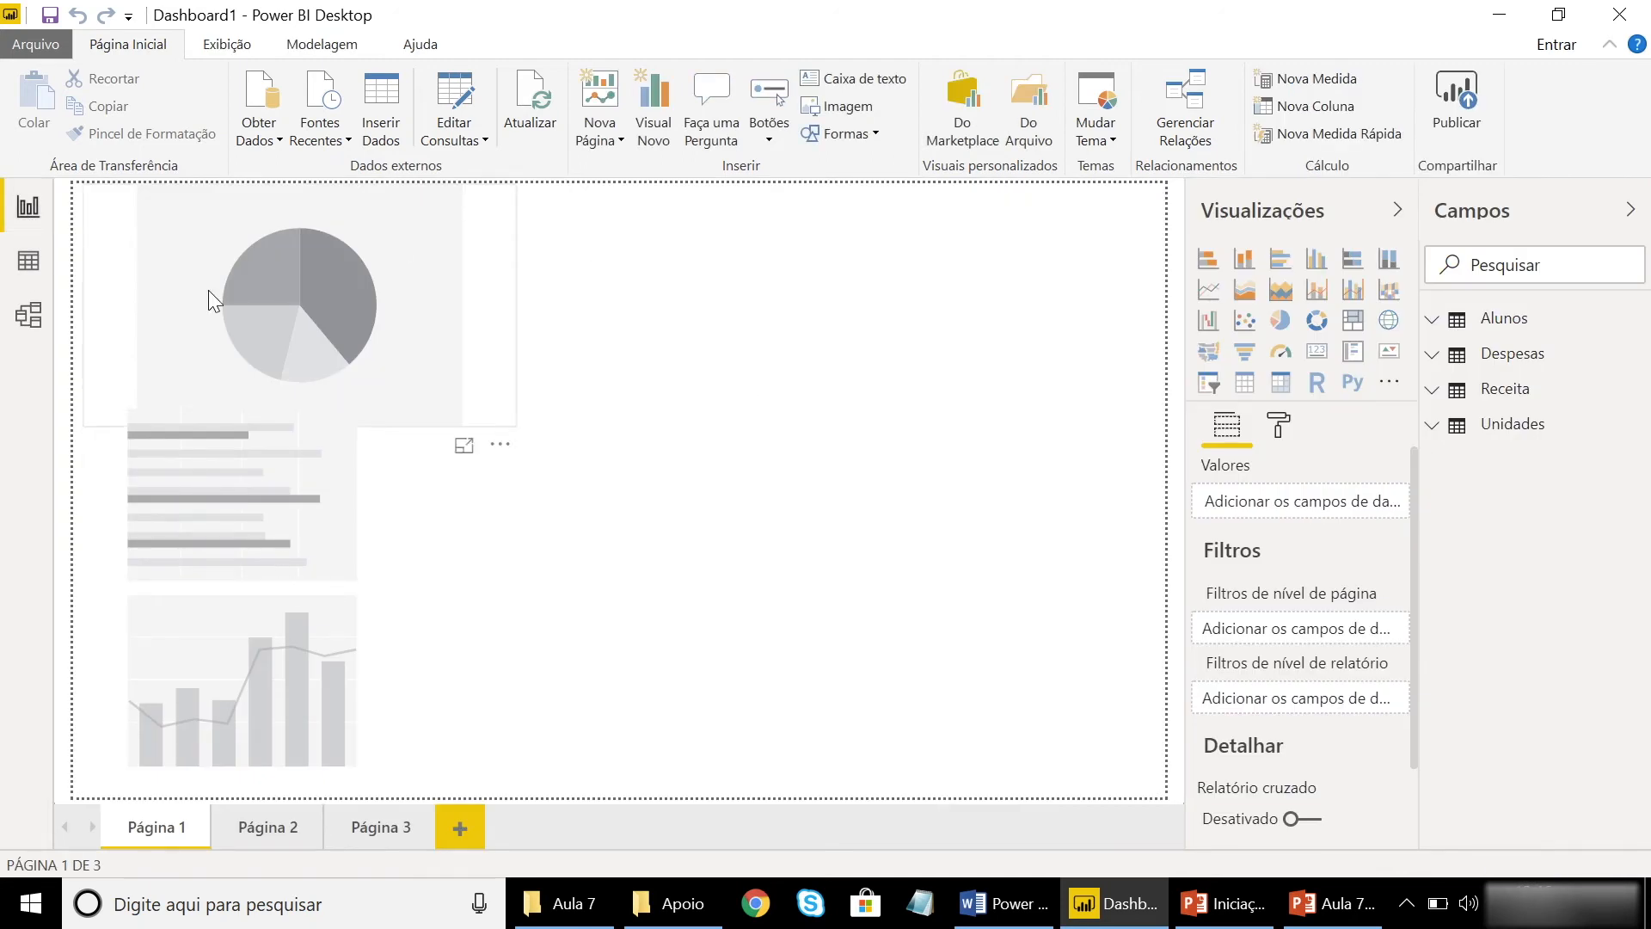
pyautogui.click(482, 273)
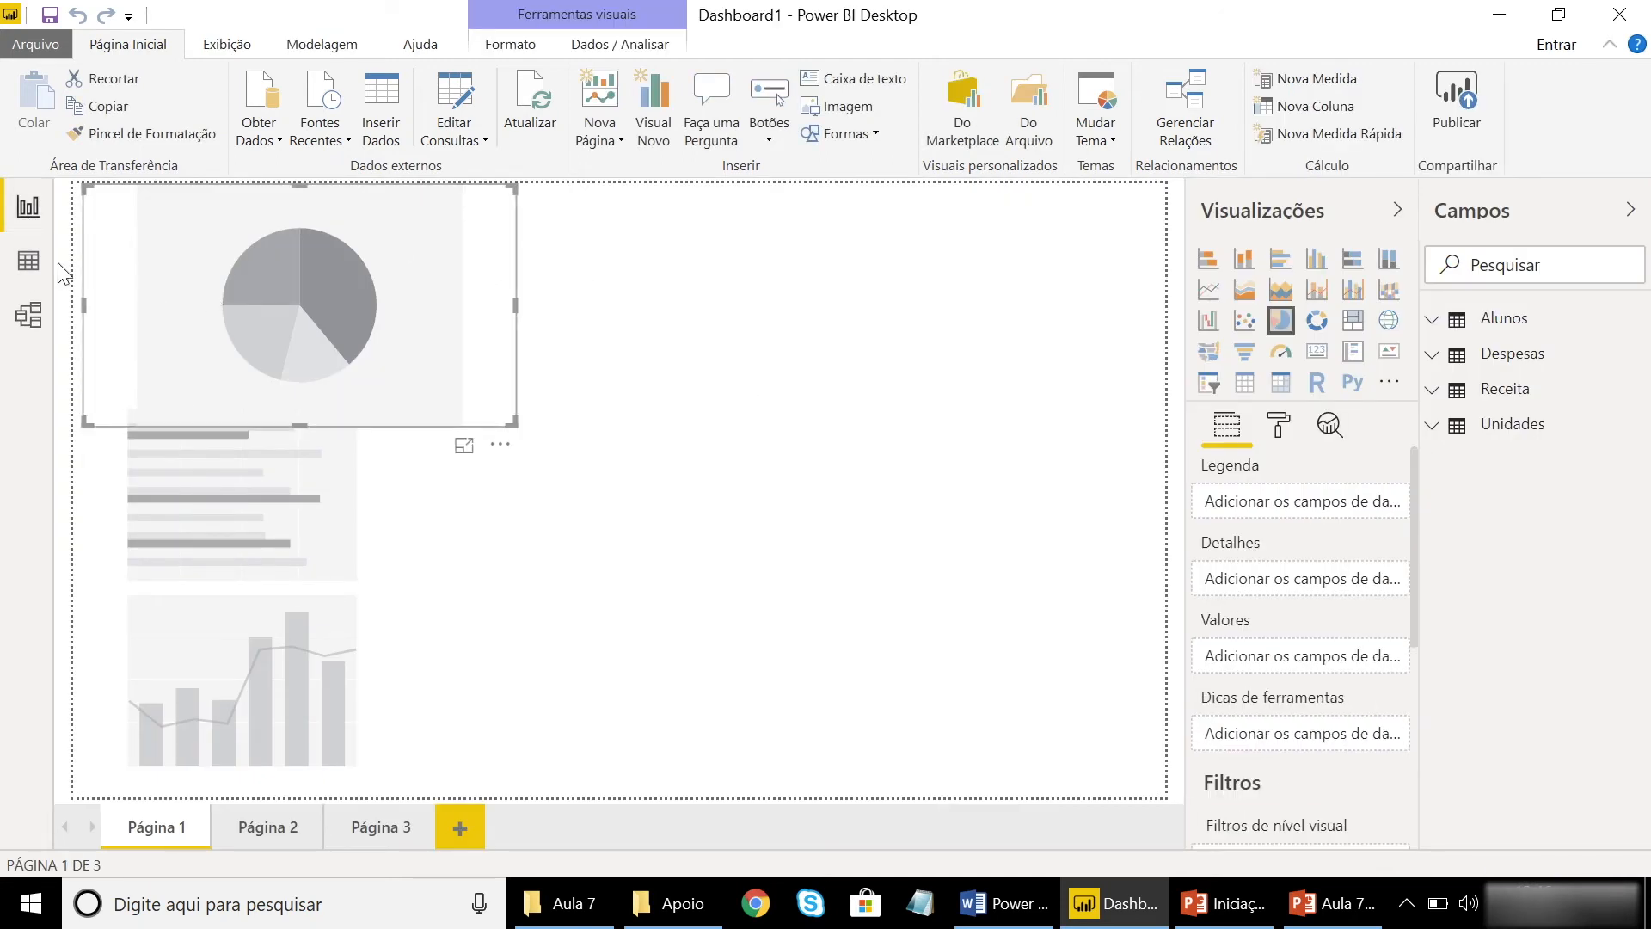
pyautogui.click(13, 260)
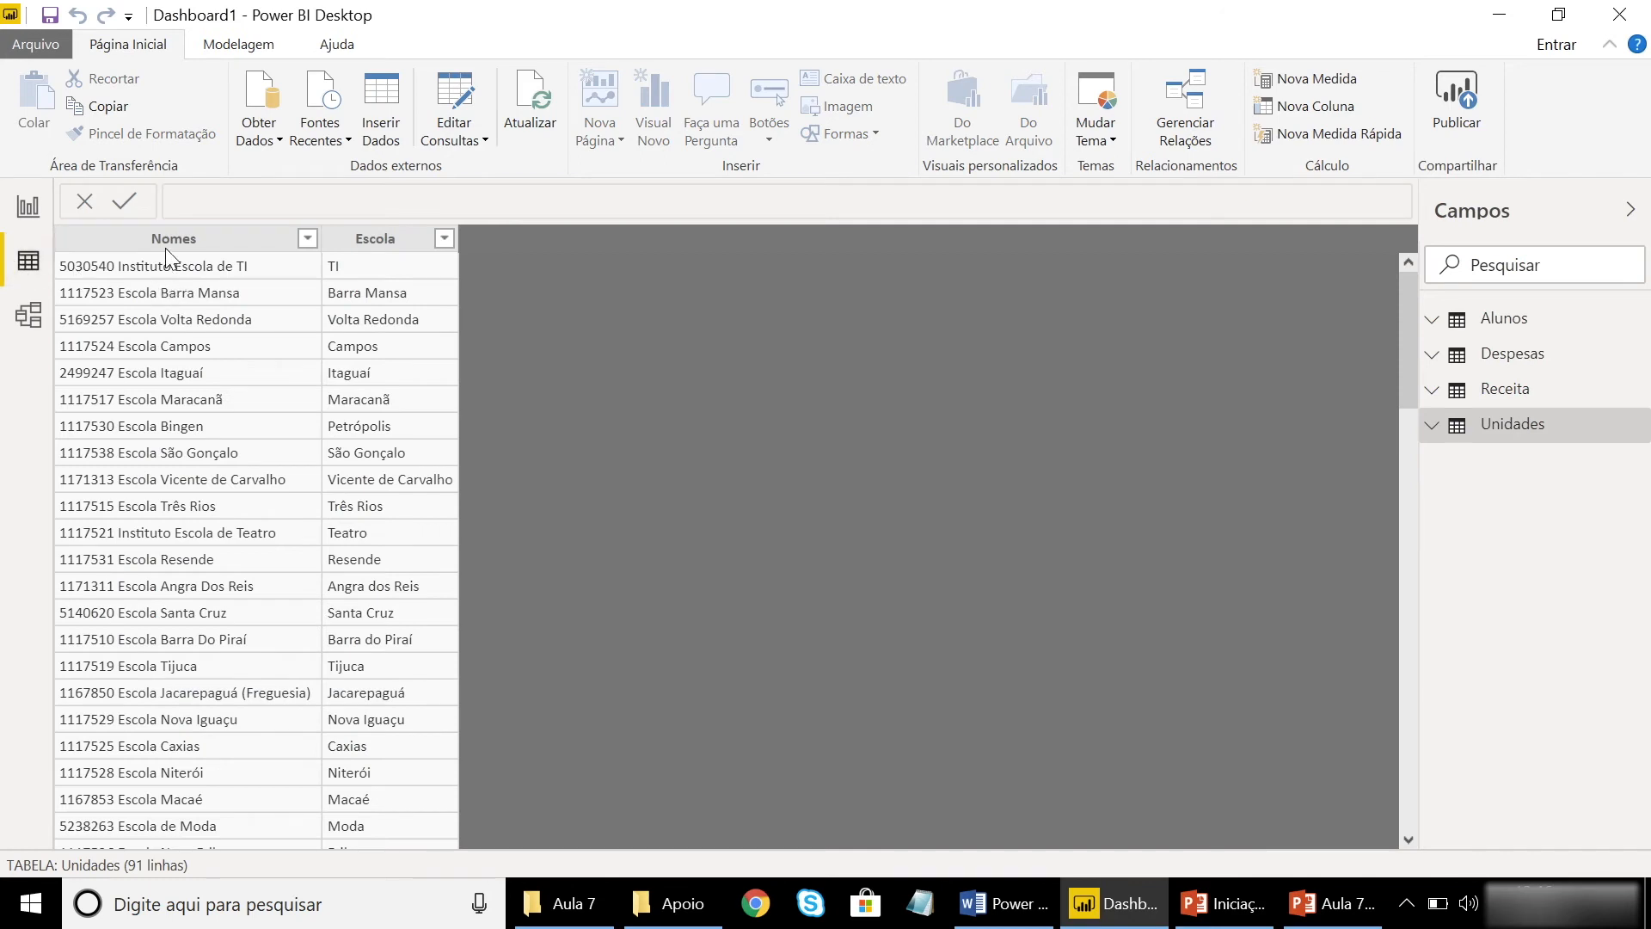
pyautogui.click(1492, 321)
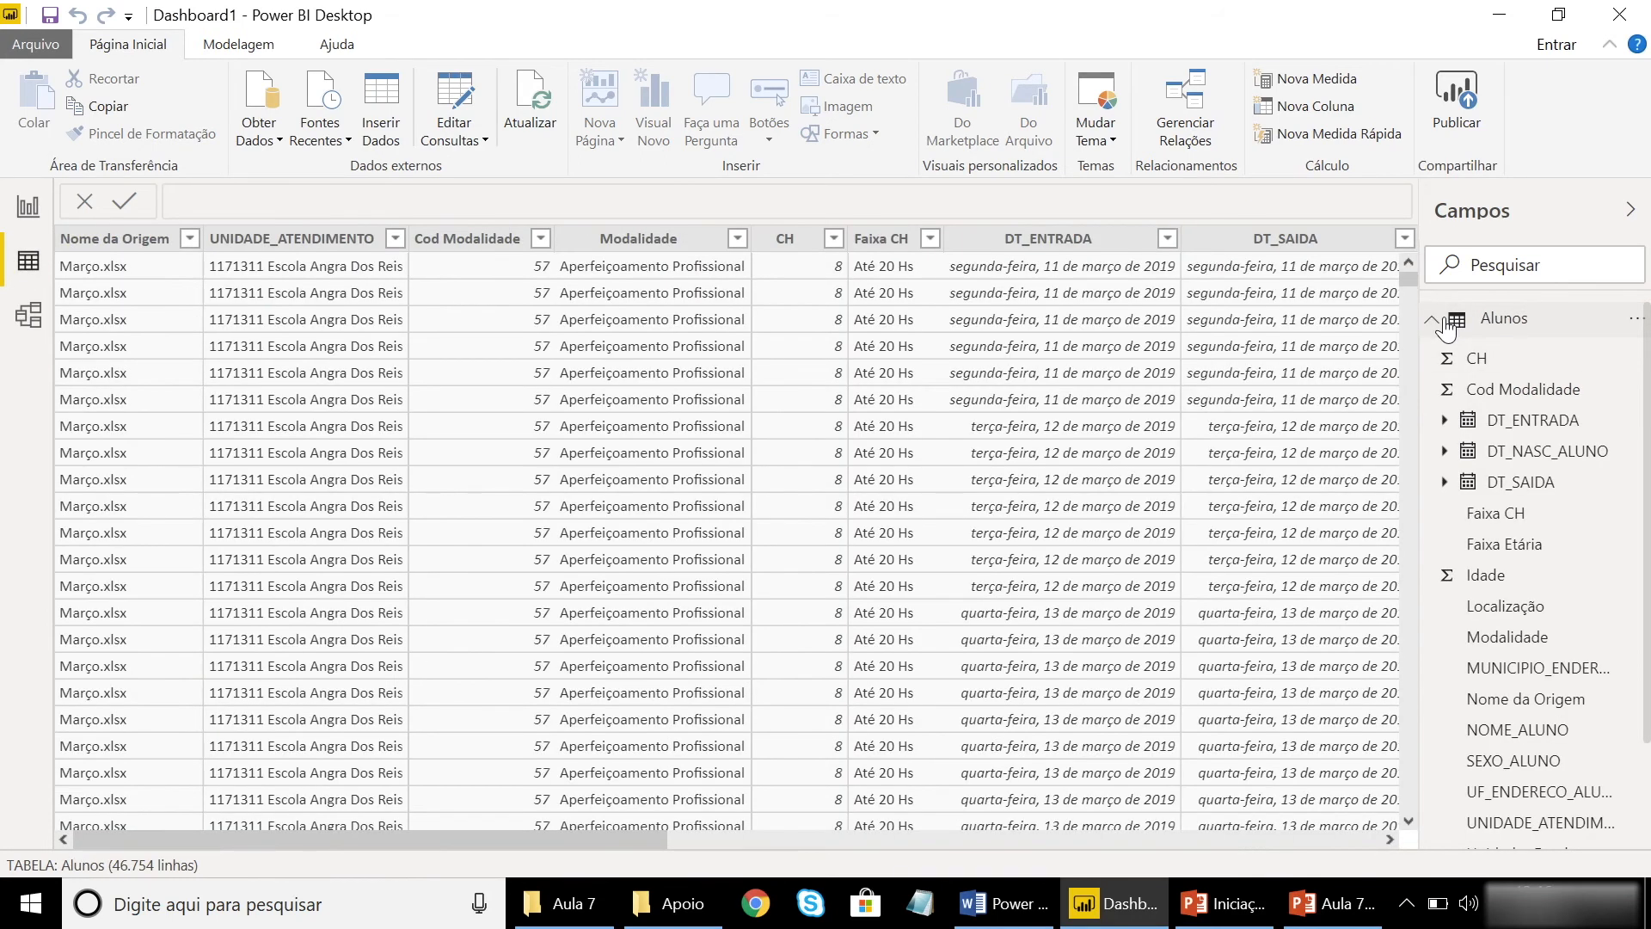
pyautogui.click(1513, 323)
pyautogui.click(1527, 368)
pyautogui.click(1474, 368)
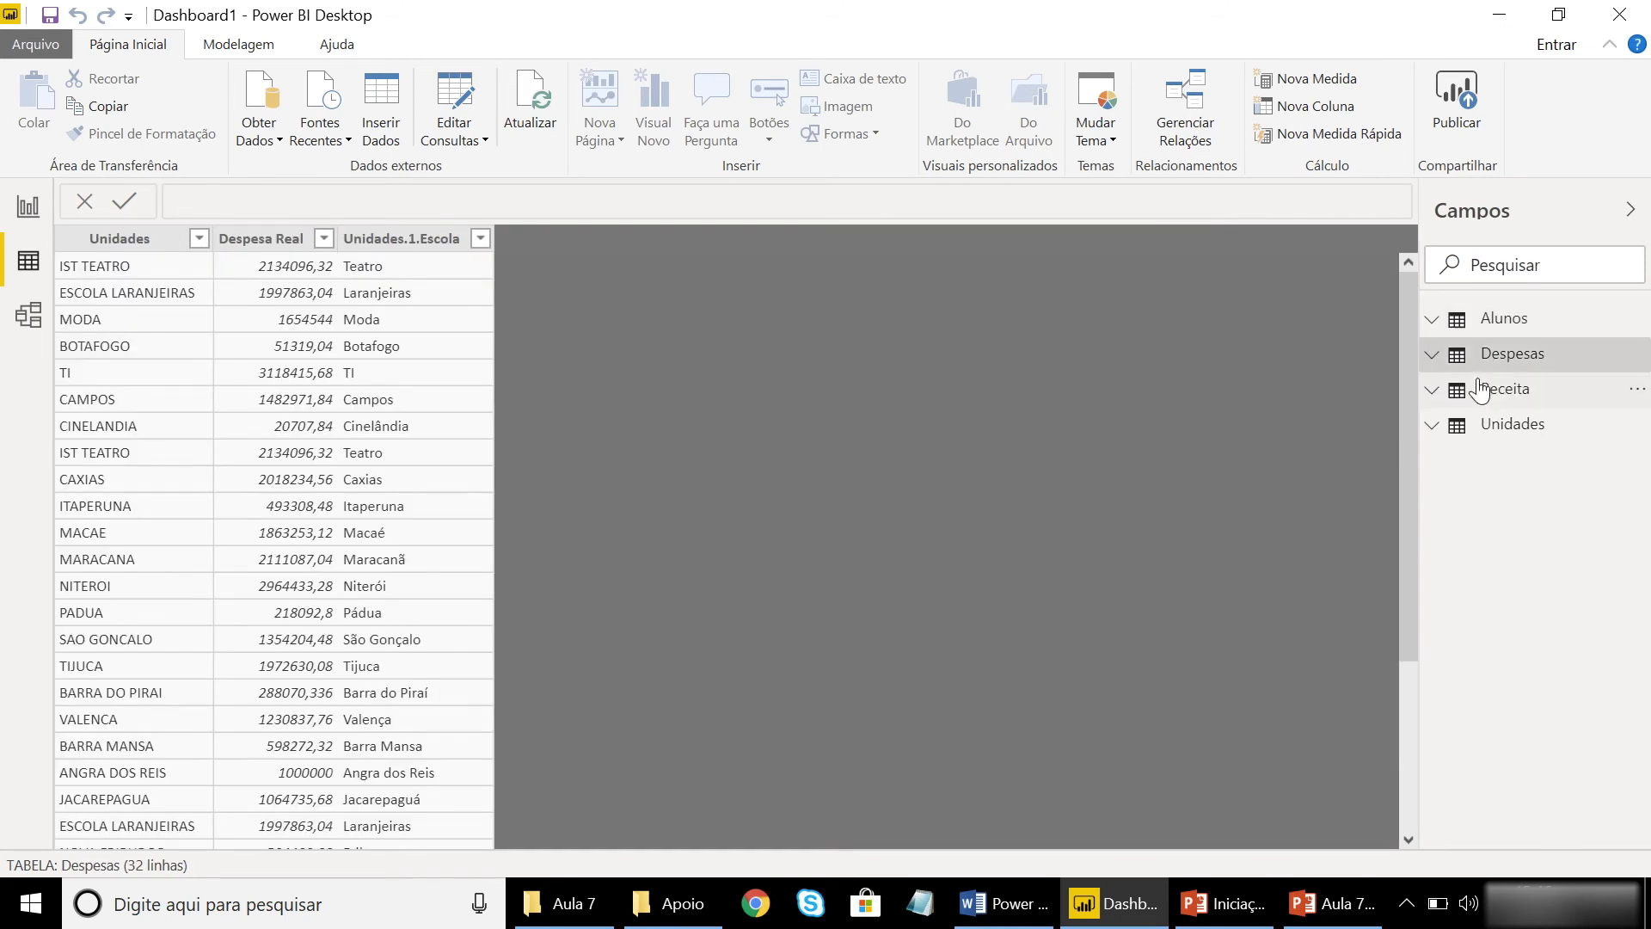
pyautogui.click(1489, 394)
pyautogui.click(1488, 394)
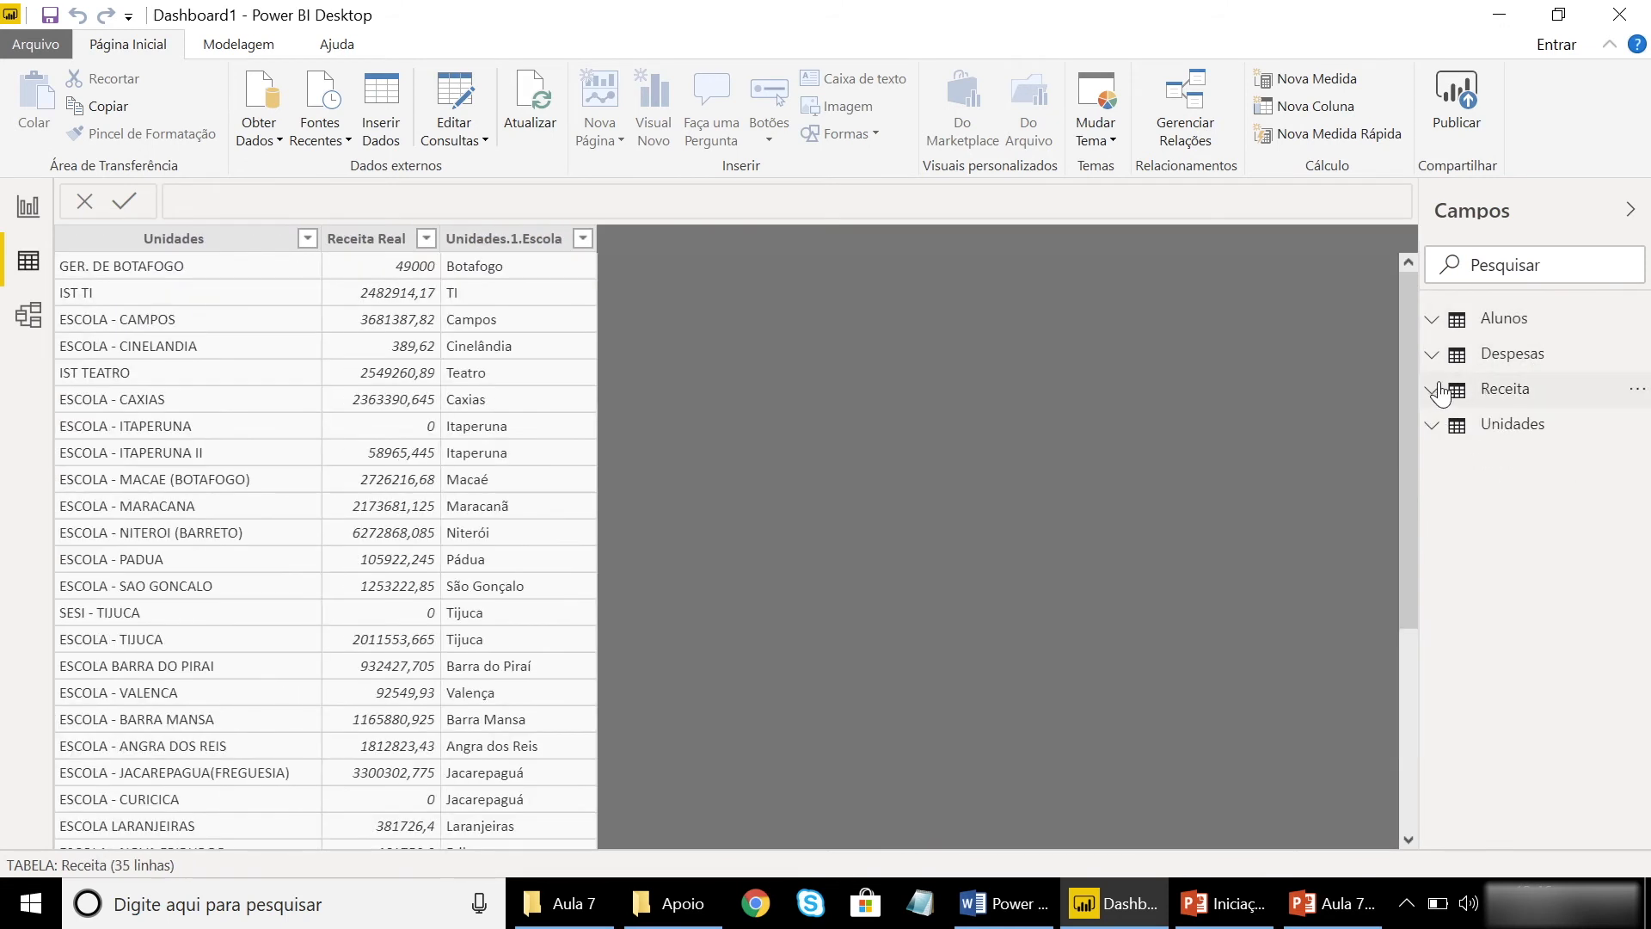
# Arrange the model diagram with the Despesas, Receita and Alunos tables in a row and Unidades below Receita
pyautogui.click(29, 320)
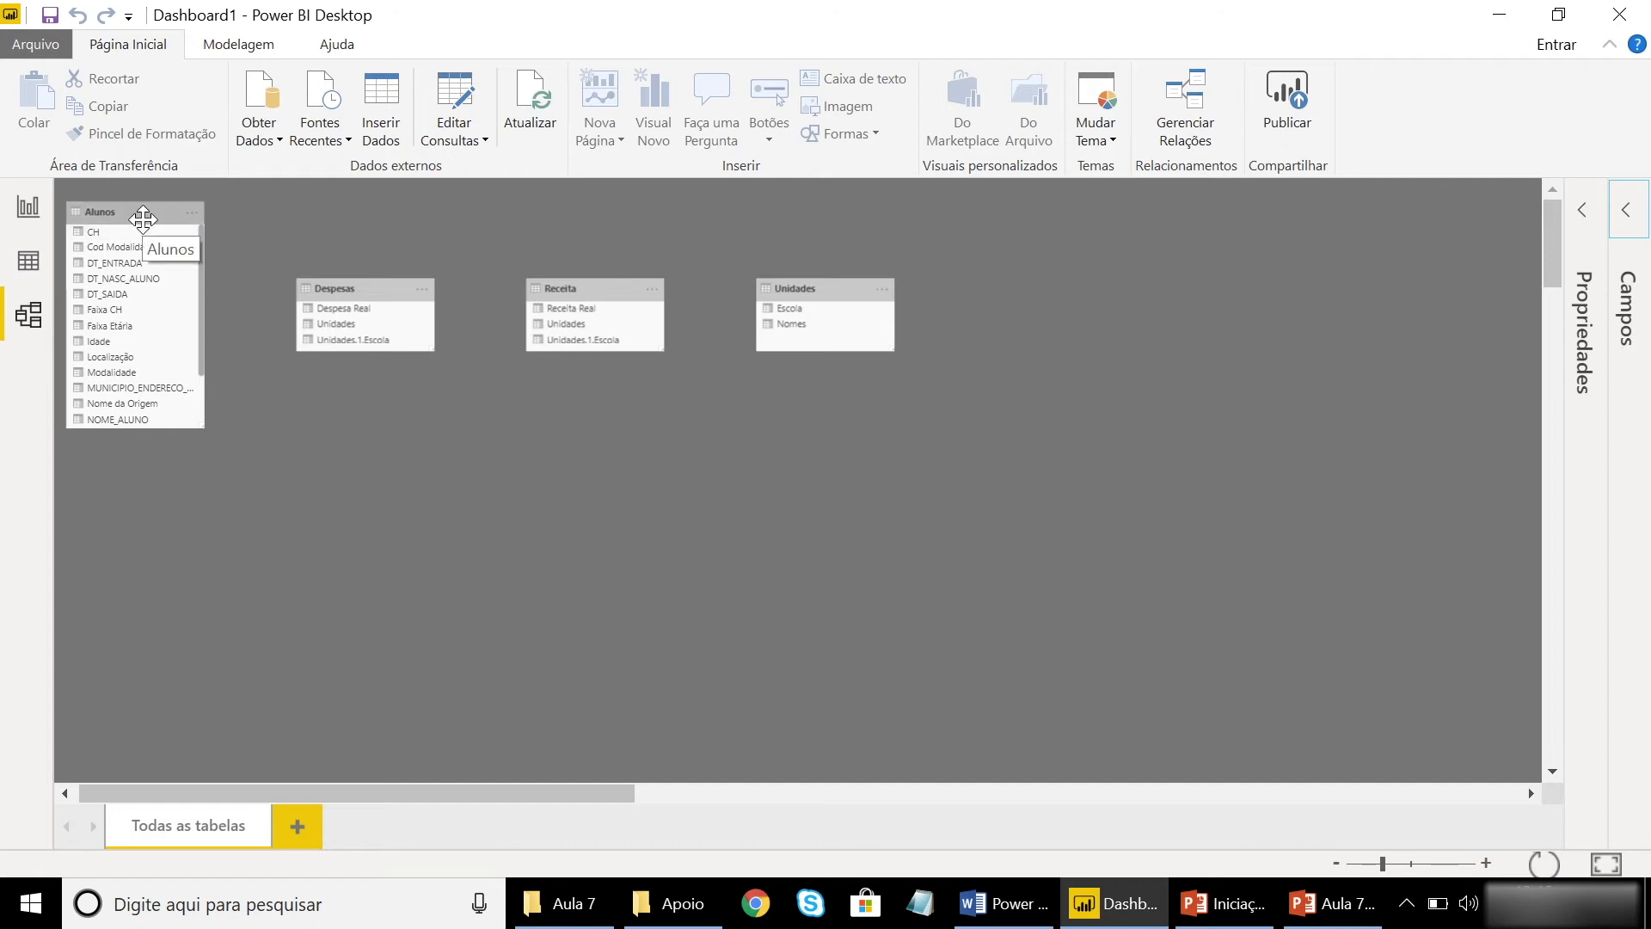
pyautogui.moveTo(143, 220); pyautogui.dragTo(885, 395)
pyautogui.moveTo(372, 295); pyautogui.dragTo(253, 284)
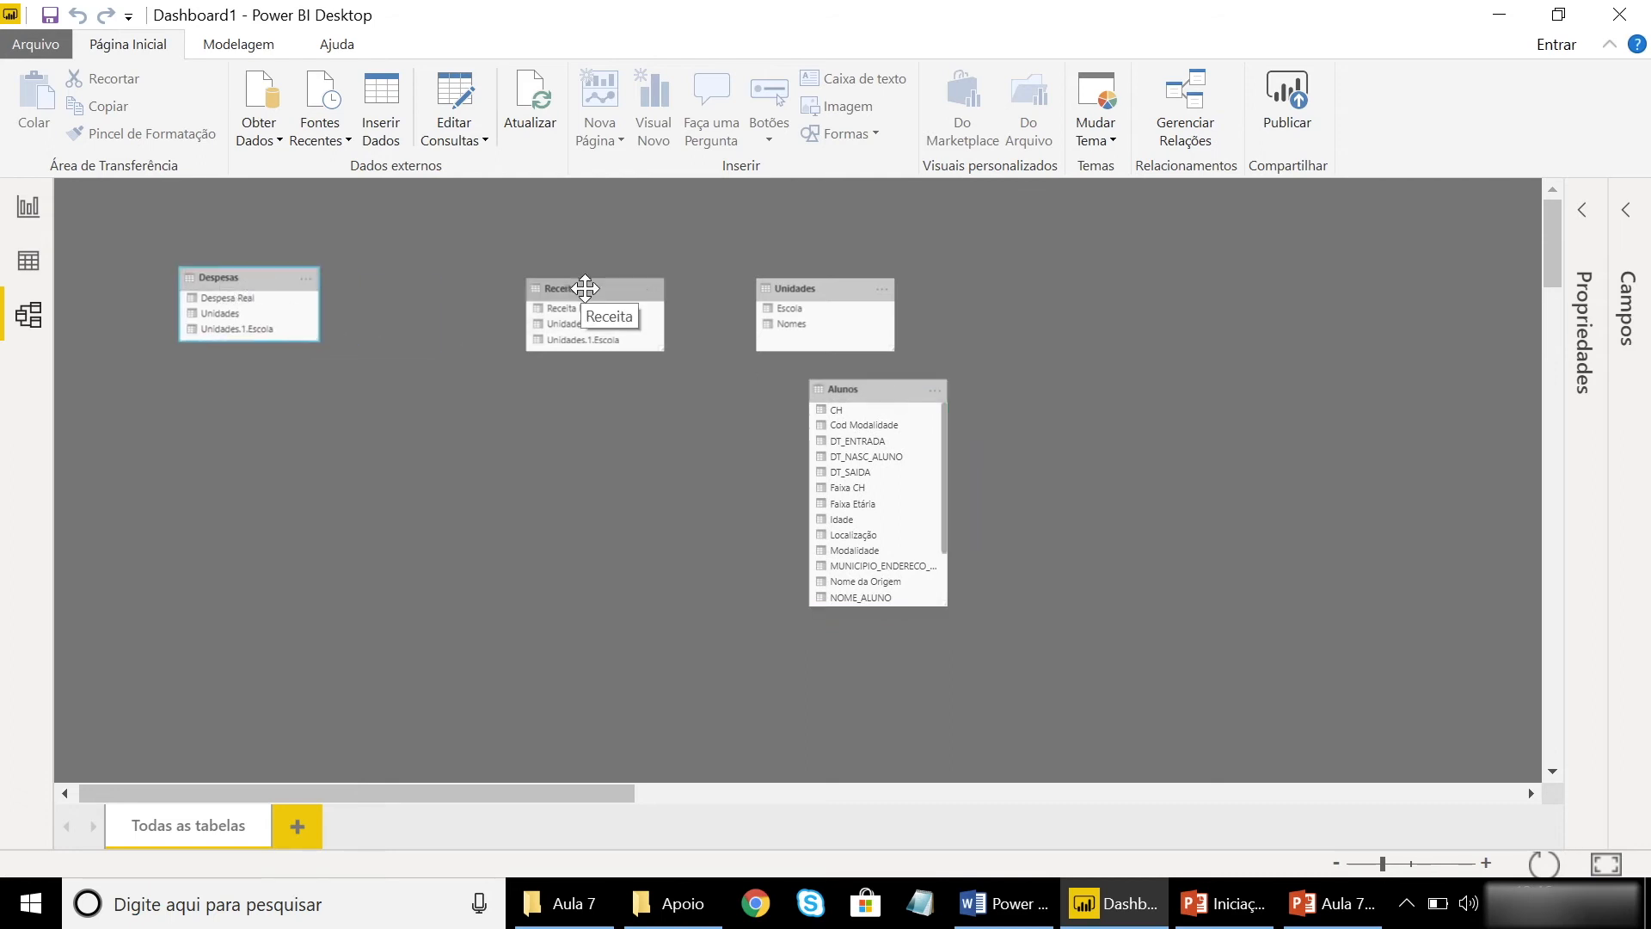
pyautogui.moveTo(782, 290); pyautogui.dragTo(623, 568)
pyautogui.moveTo(824, 390); pyautogui.dragTo(905, 243)
pyautogui.moveTo(611, 288); pyautogui.dragTo(673, 279)
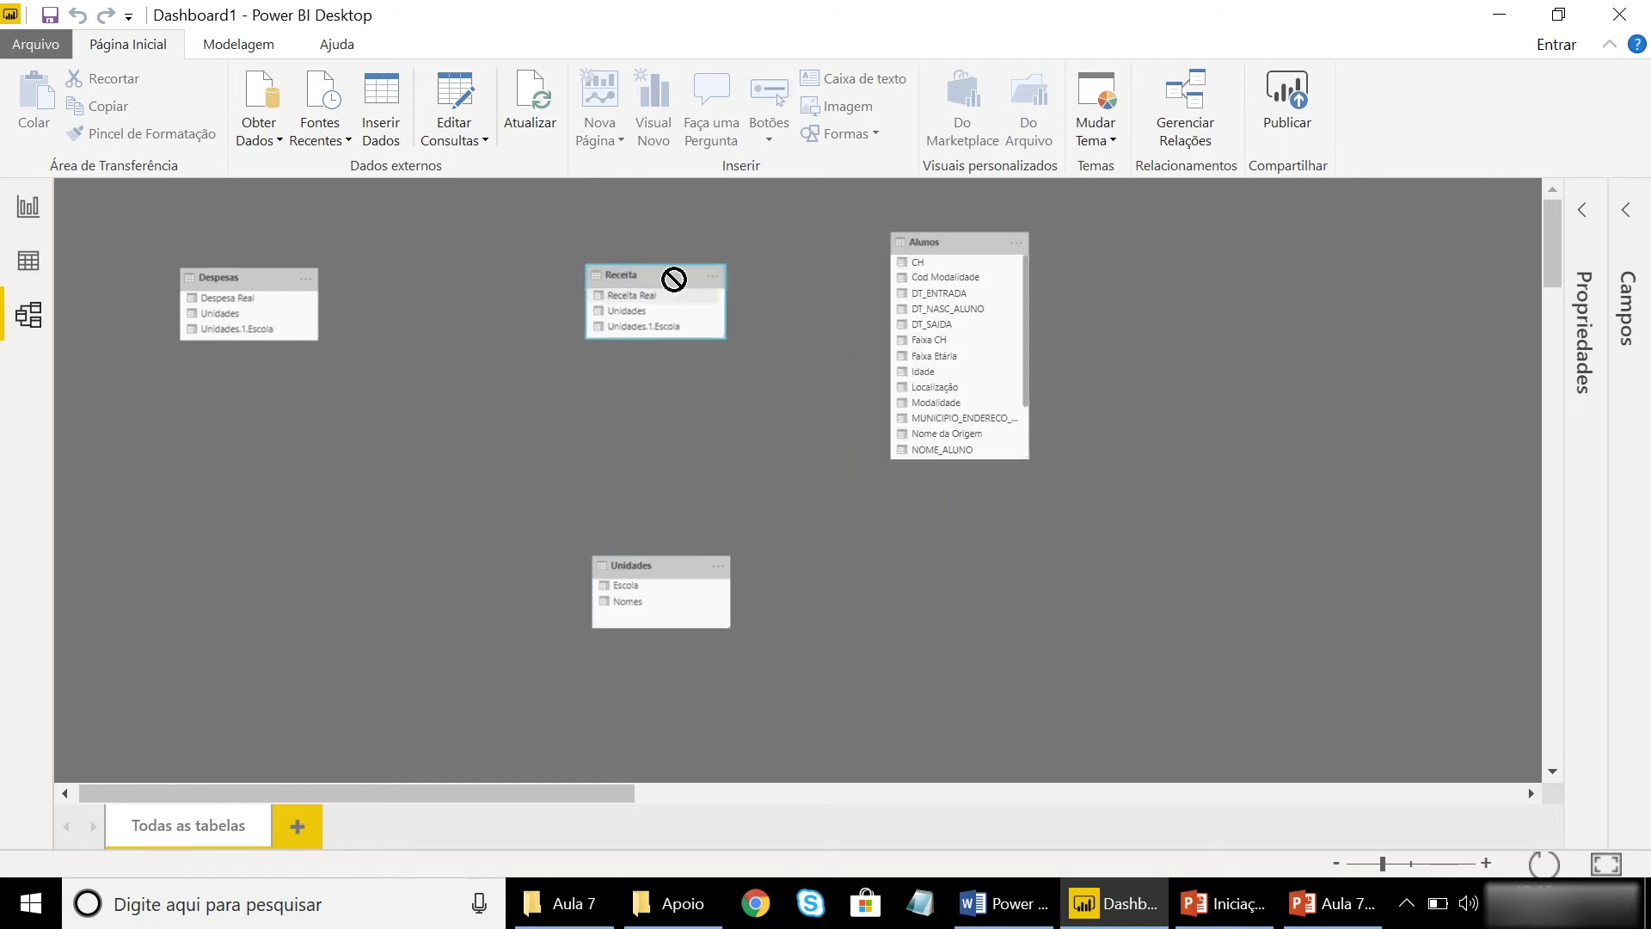
pyautogui.moveTo(277, 276); pyautogui.dragTo(353, 269)
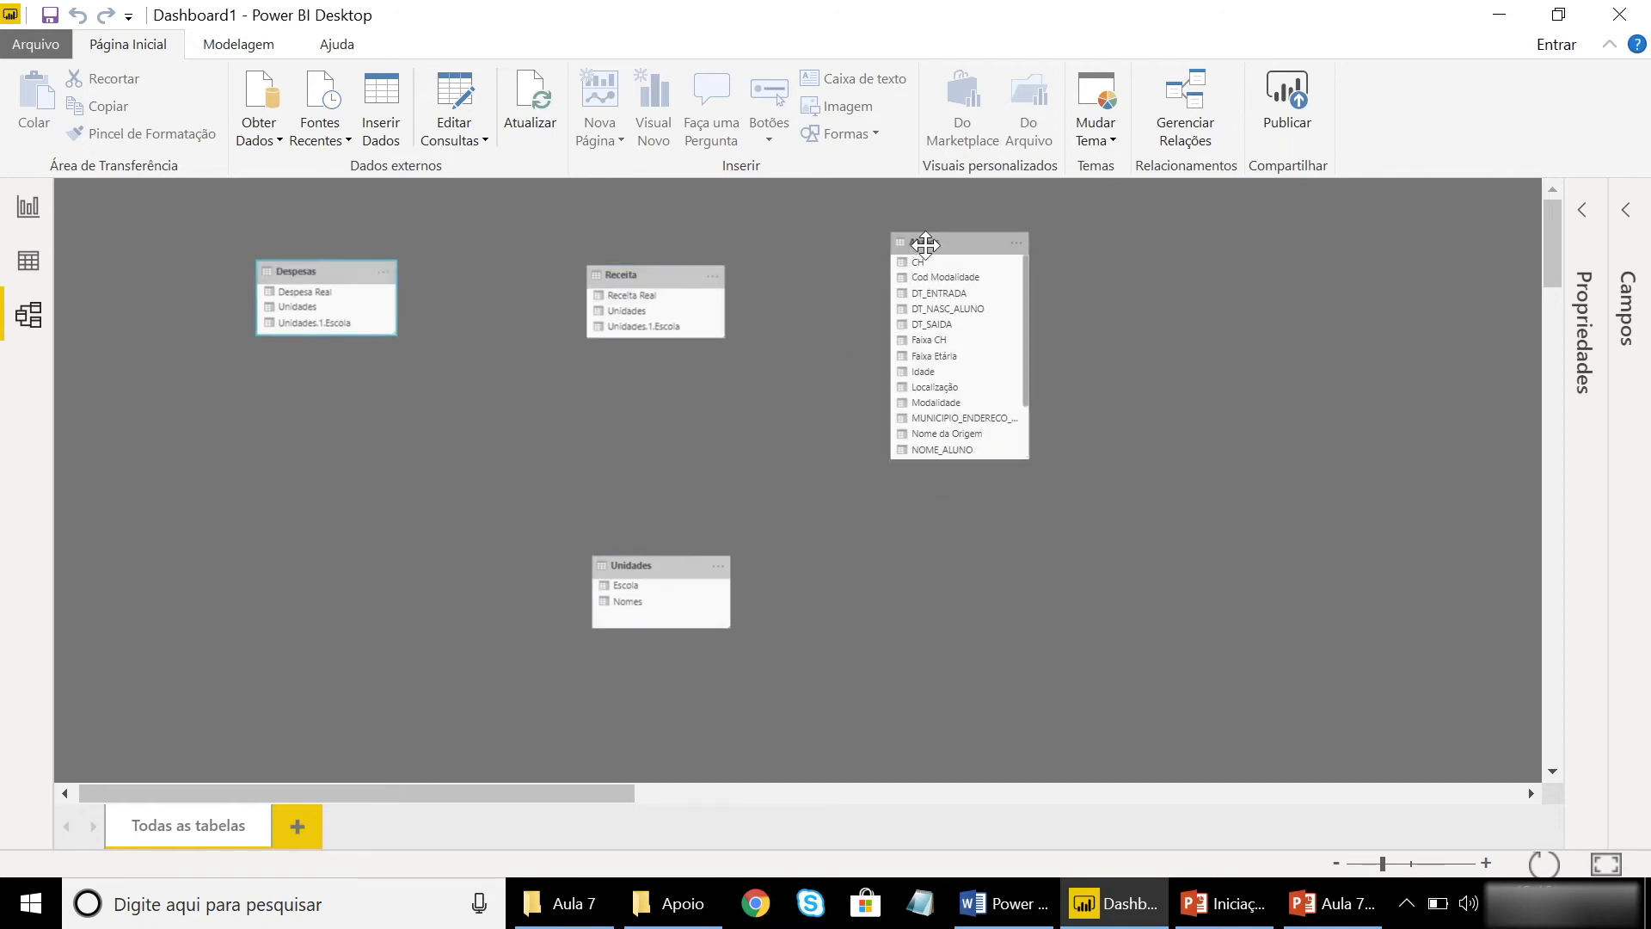
# Align the Alunos and Receita tables with Despesas, and relate Unidades' Escola to Alunos' Unidades.Escola, many-to-many, with Unidades filtering Alunos
pyautogui.moveTo(925, 245); pyautogui.dragTo(975, 272)
pyautogui.moveTo(687, 287); pyautogui.dragTo(695, 283)
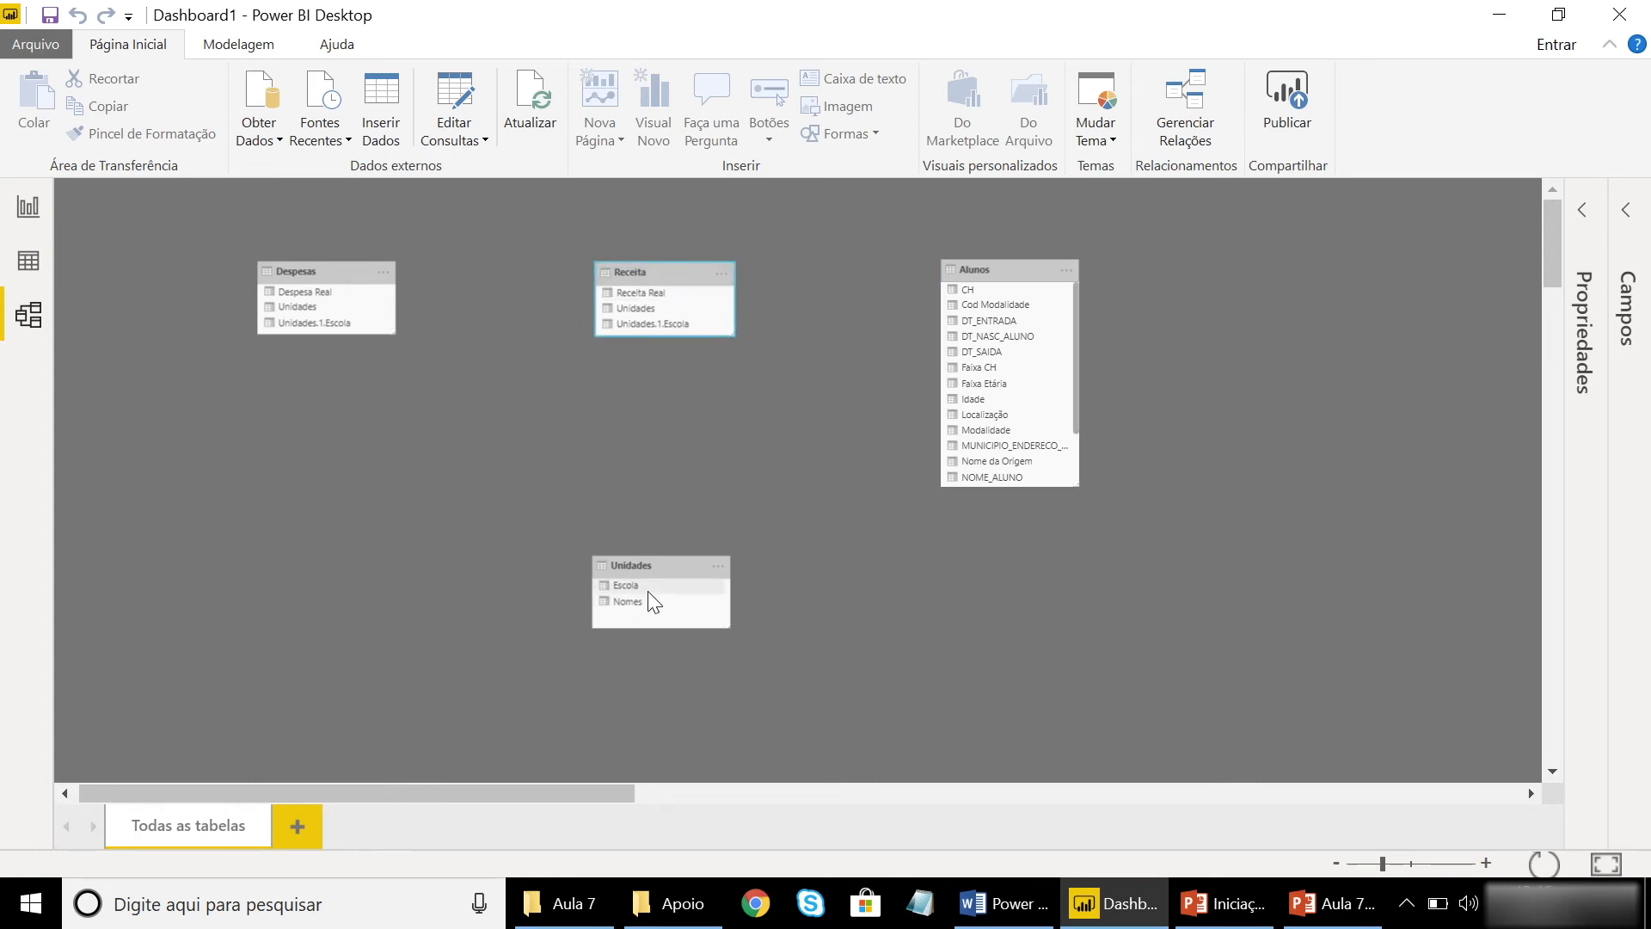
pyautogui.moveTo(647, 591); pyautogui.dragTo(979, 337)
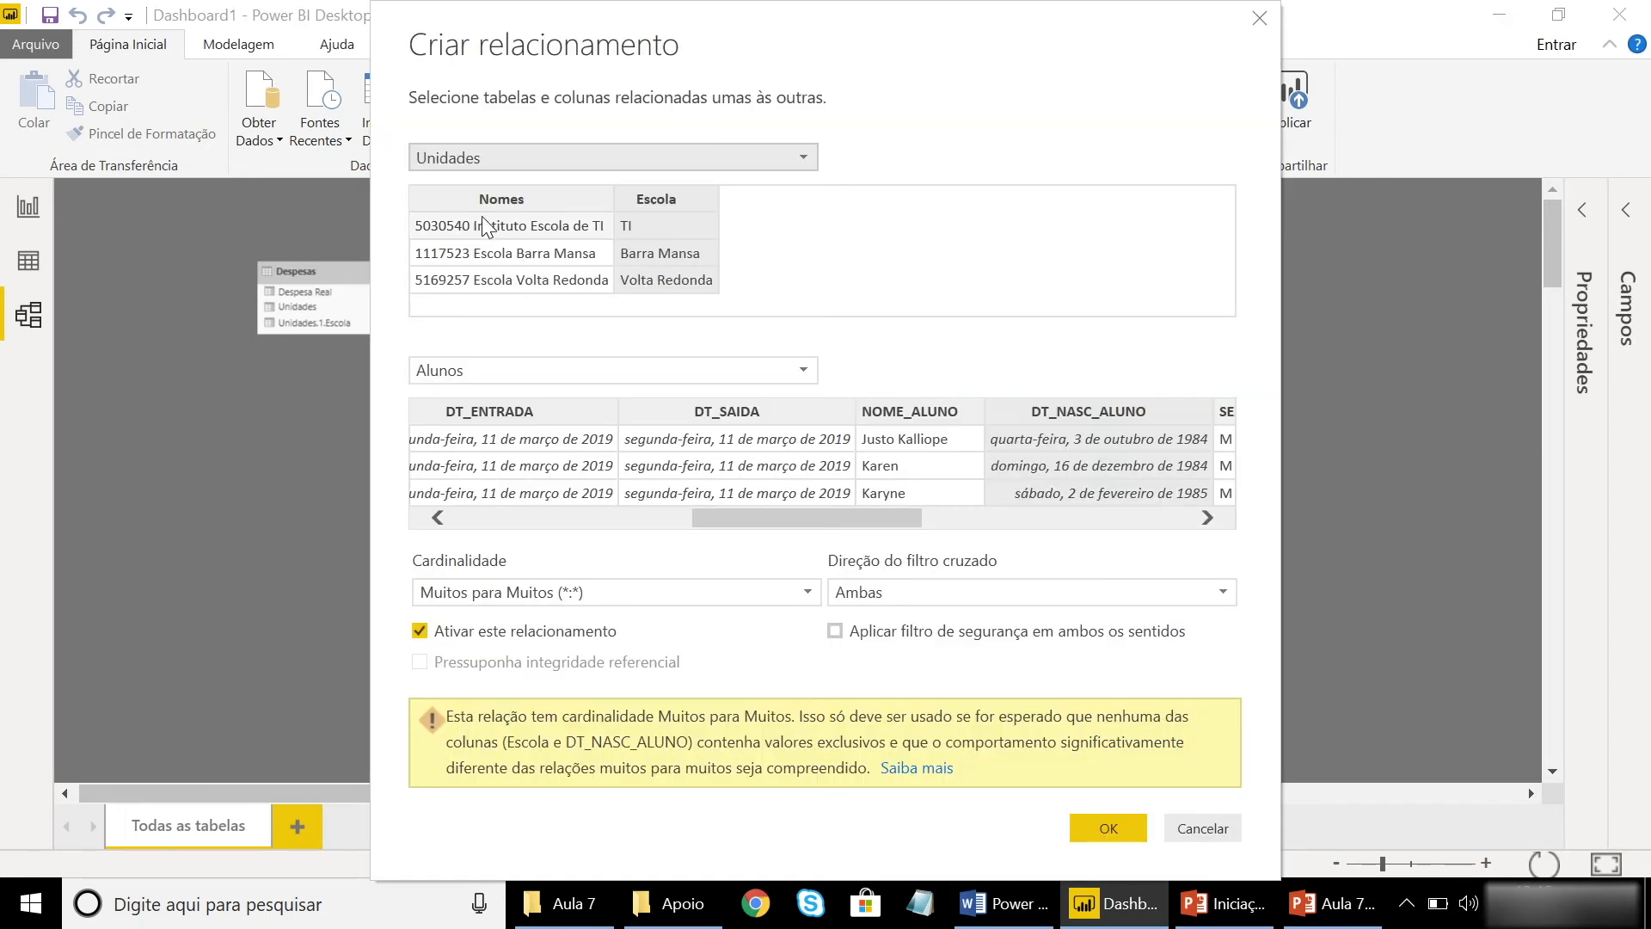
pyautogui.click(657, 198)
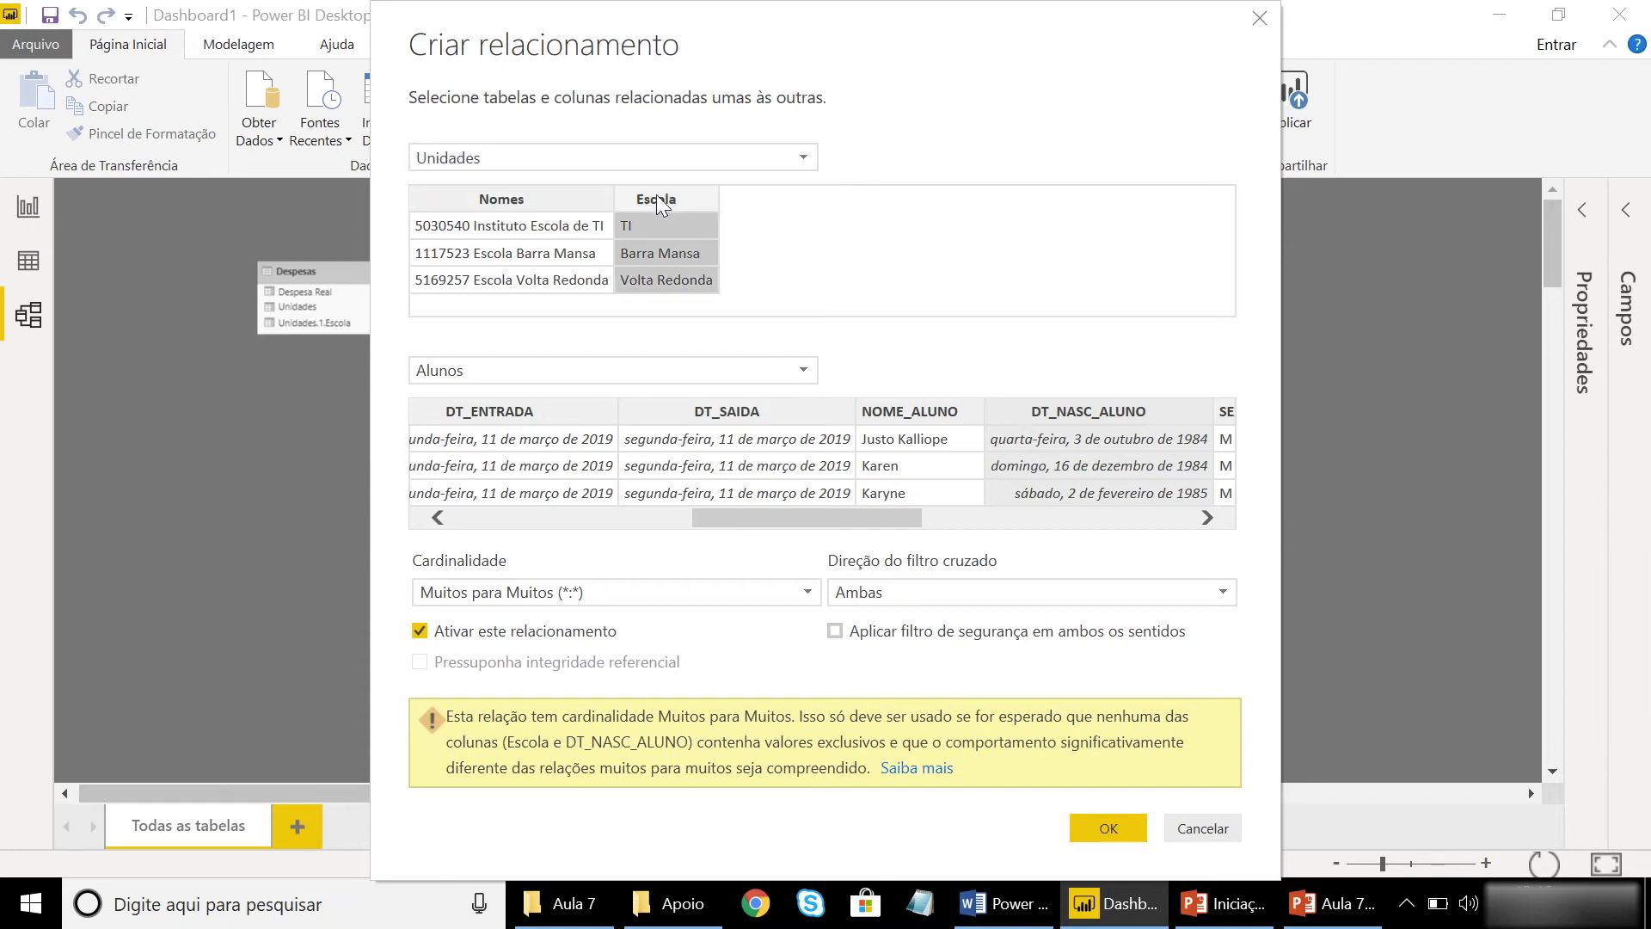
pyautogui.moveTo(808, 516); pyautogui.dragTo(1120, 518)
pyautogui.click(1155, 412)
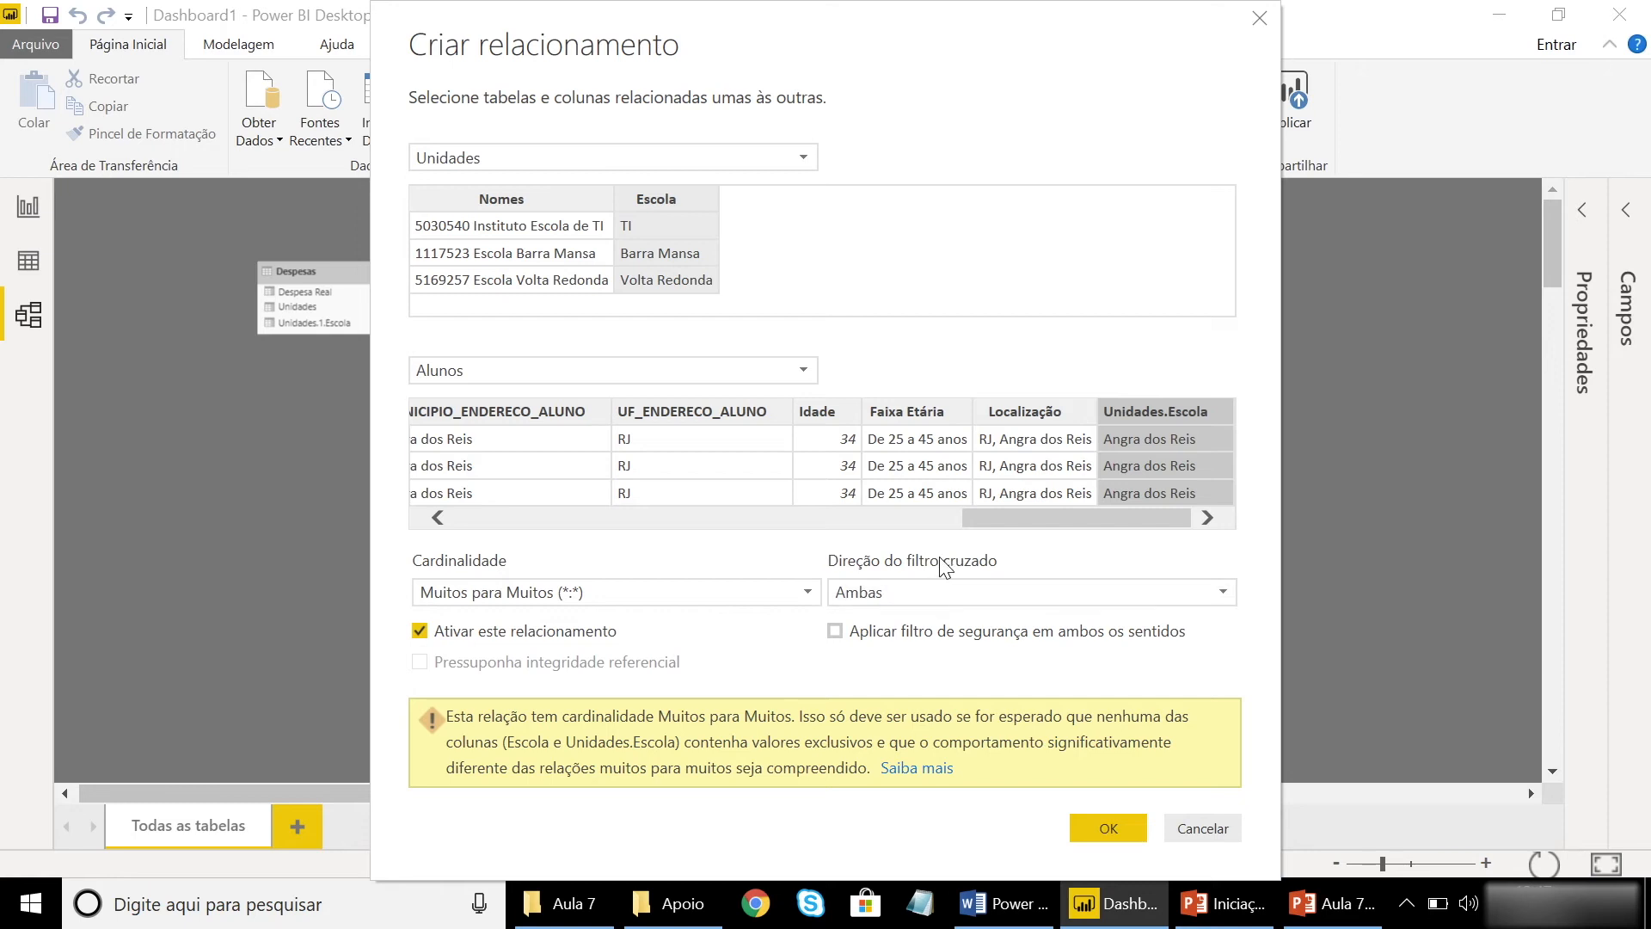
pyautogui.click(944, 592)
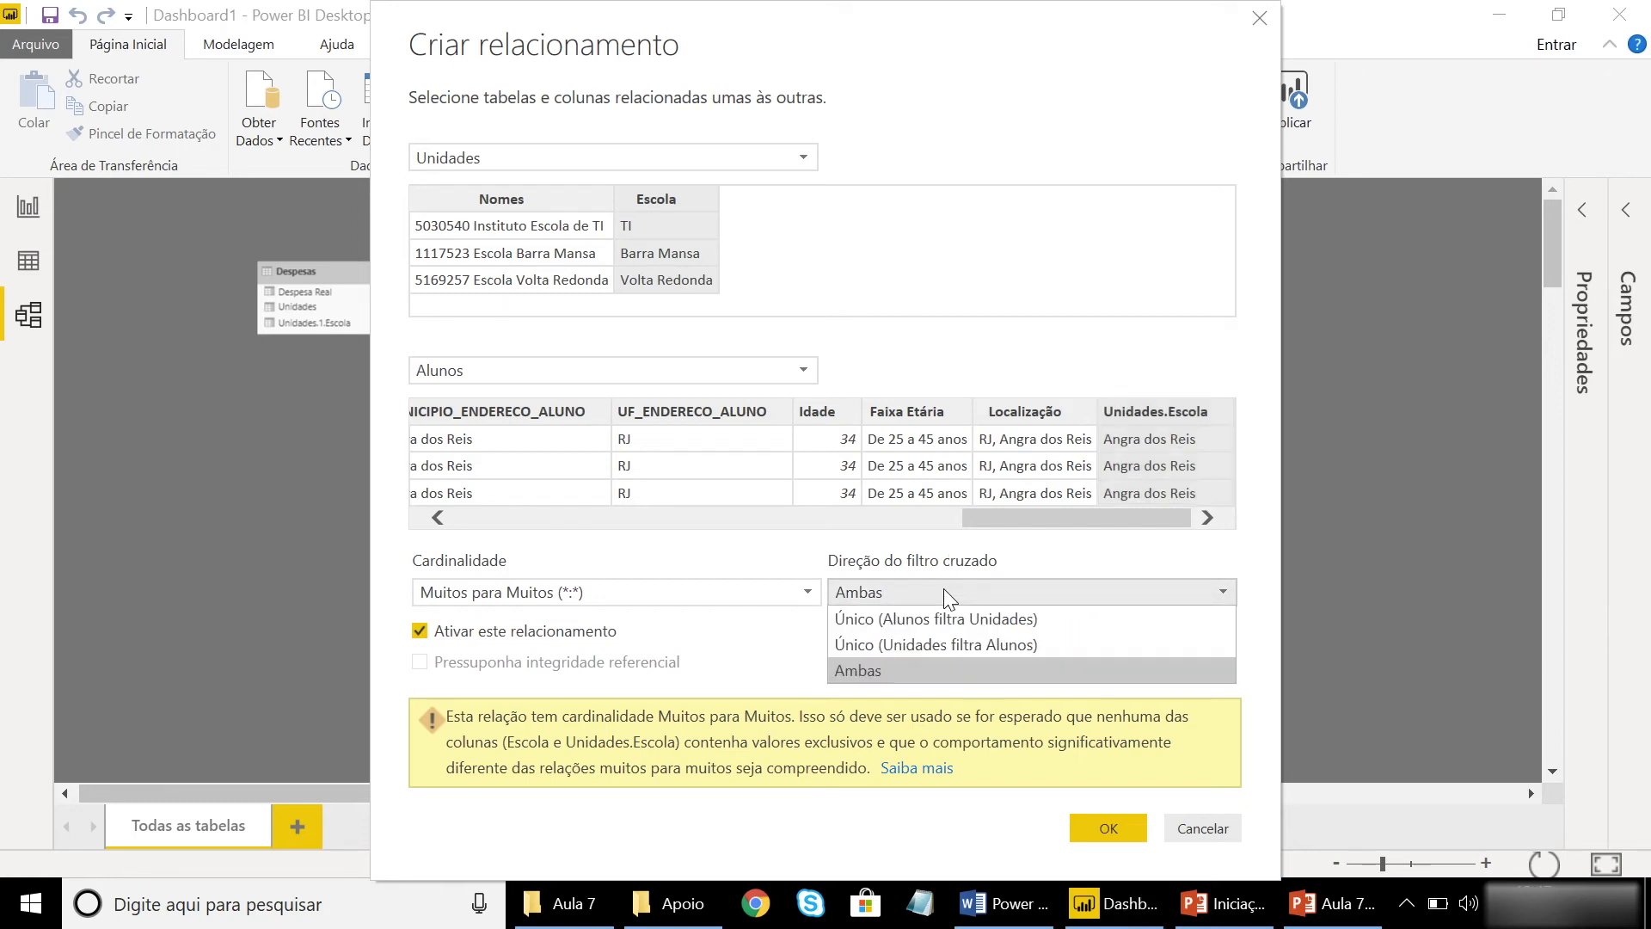
pyautogui.click(946, 644)
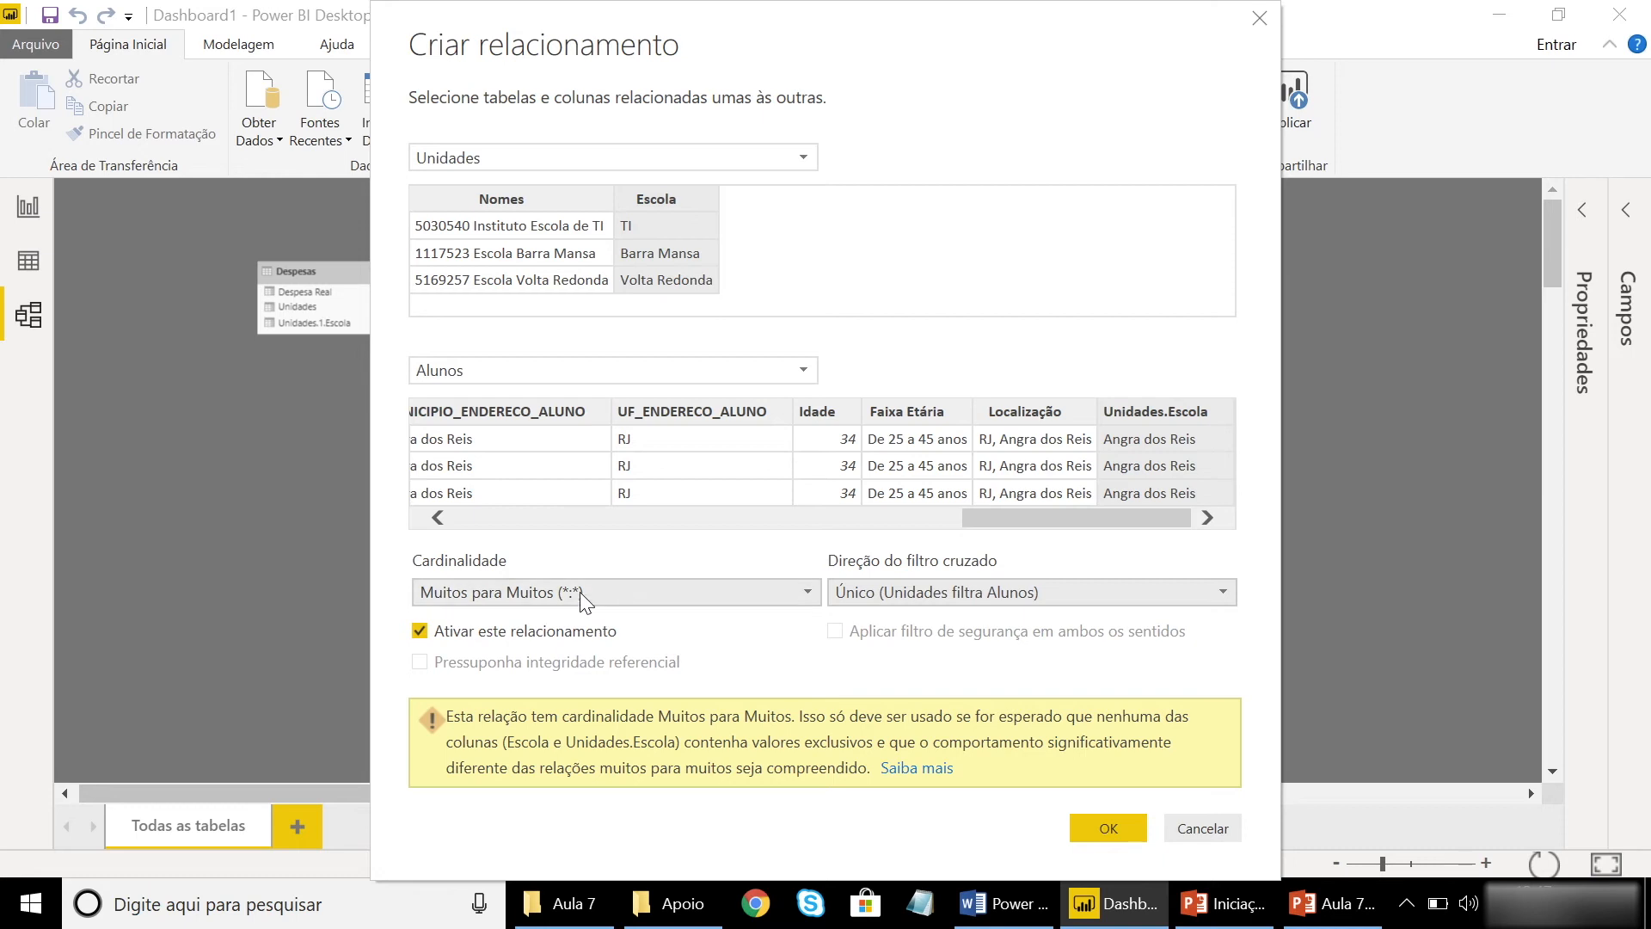
pyautogui.click(1086, 827)
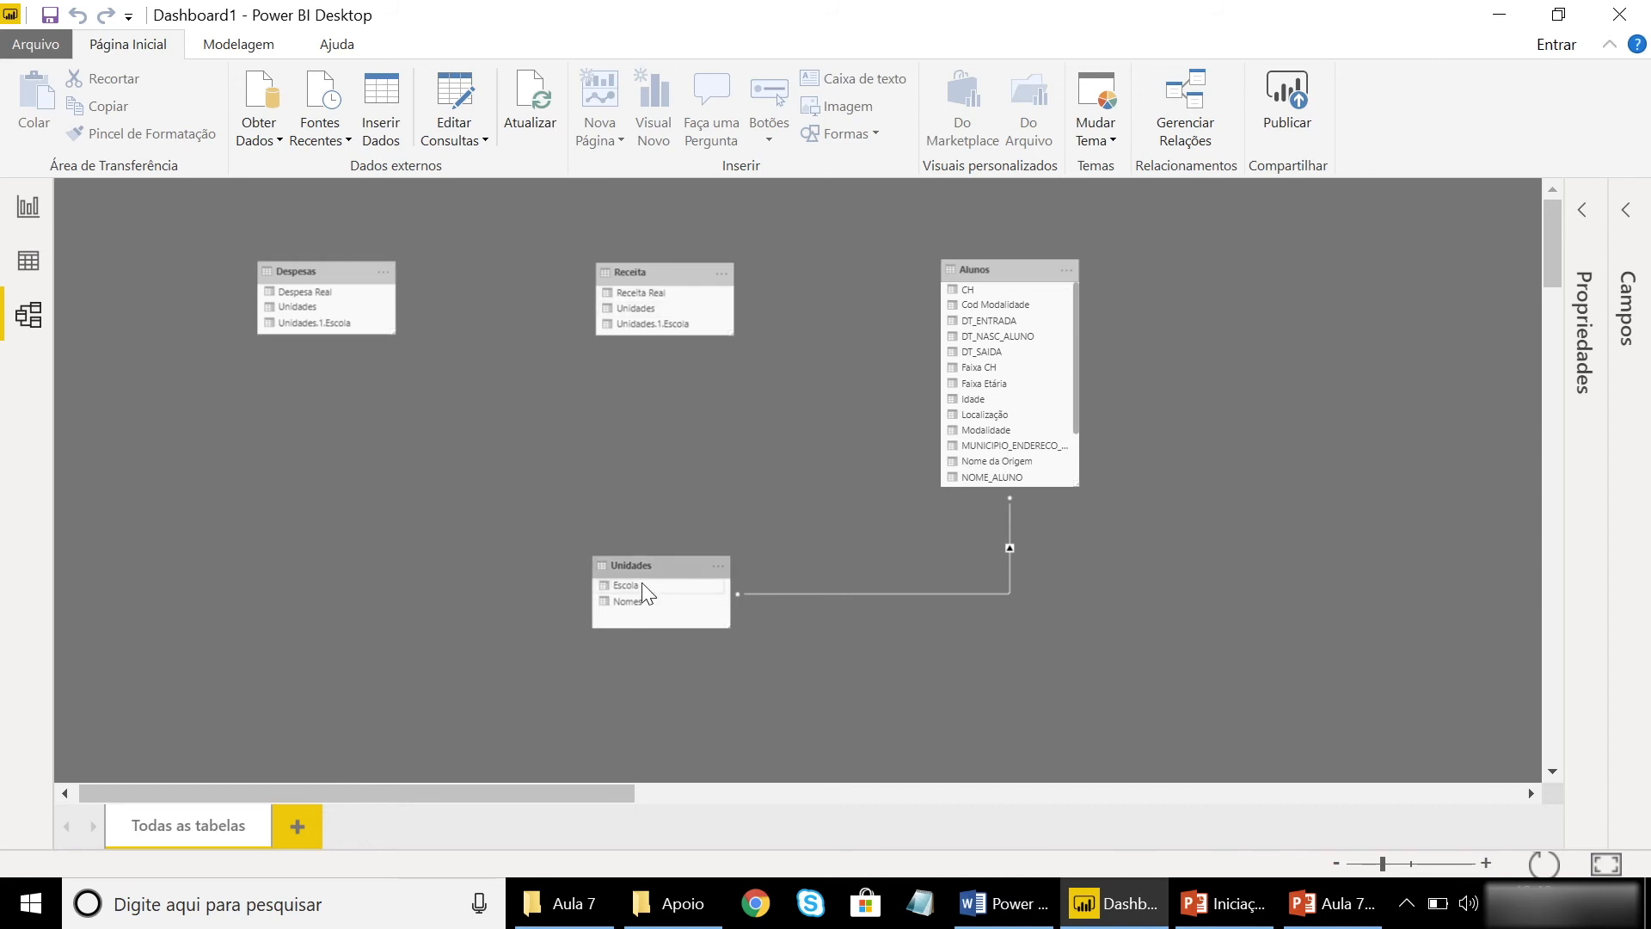
# Create a many-to-many relationship from Unidades' Escola to Receita's Unidades.1.Escola, with a single filter direction of Unidades filtering Receita
pyautogui.moveTo(643, 586); pyautogui.dragTo(658, 290)
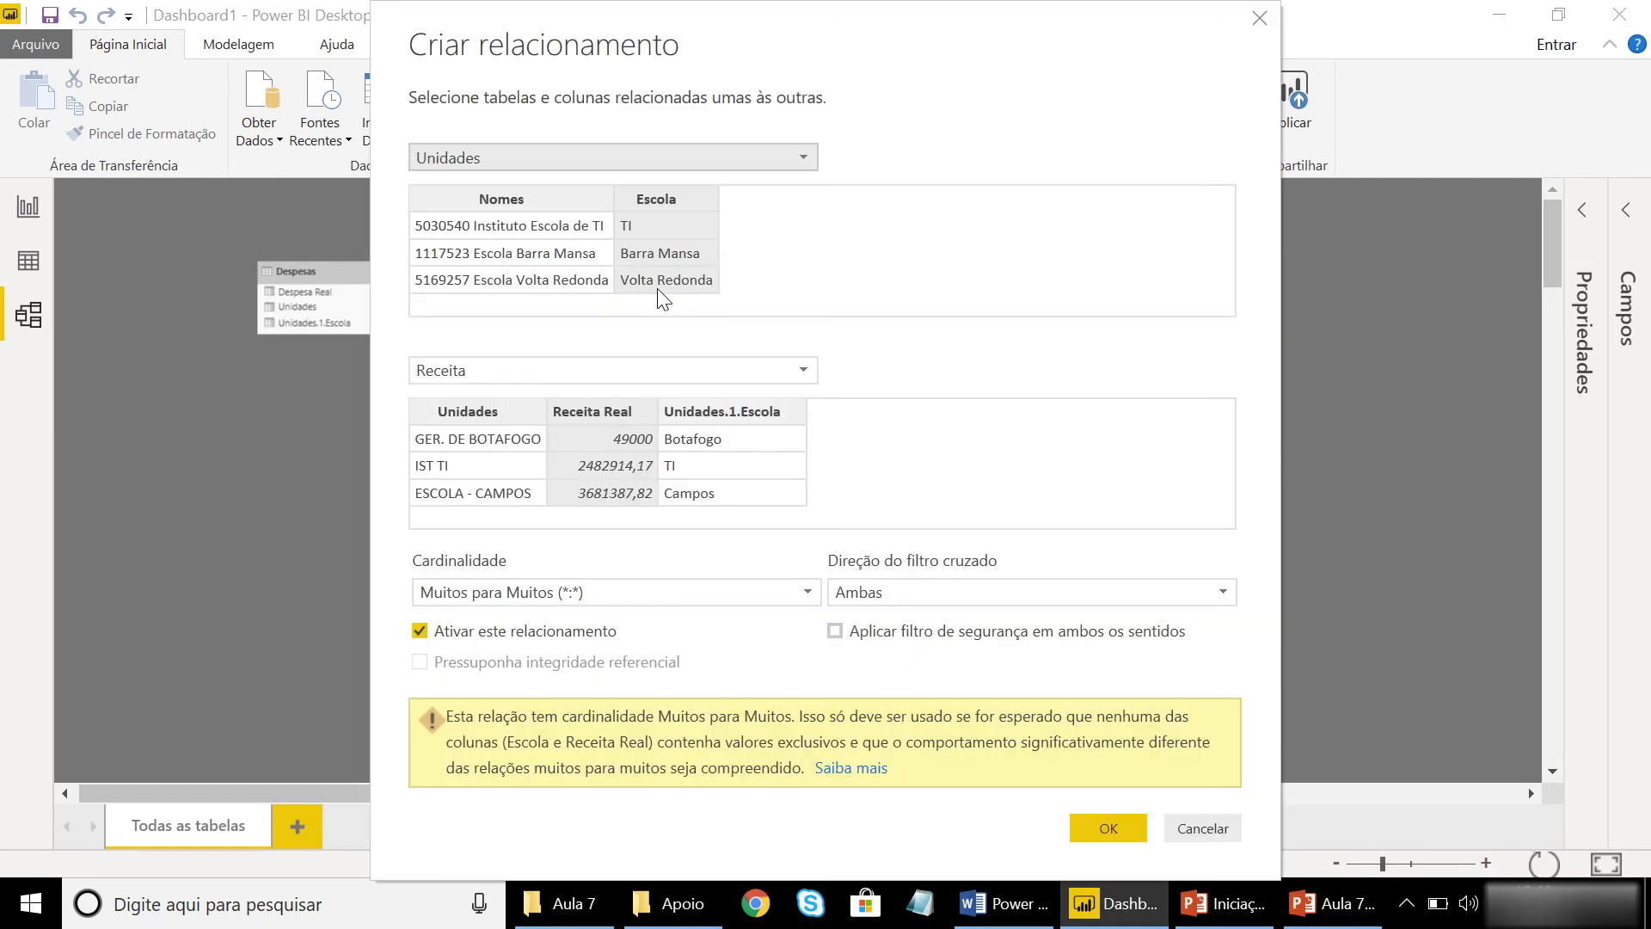
pyautogui.click(654, 199)
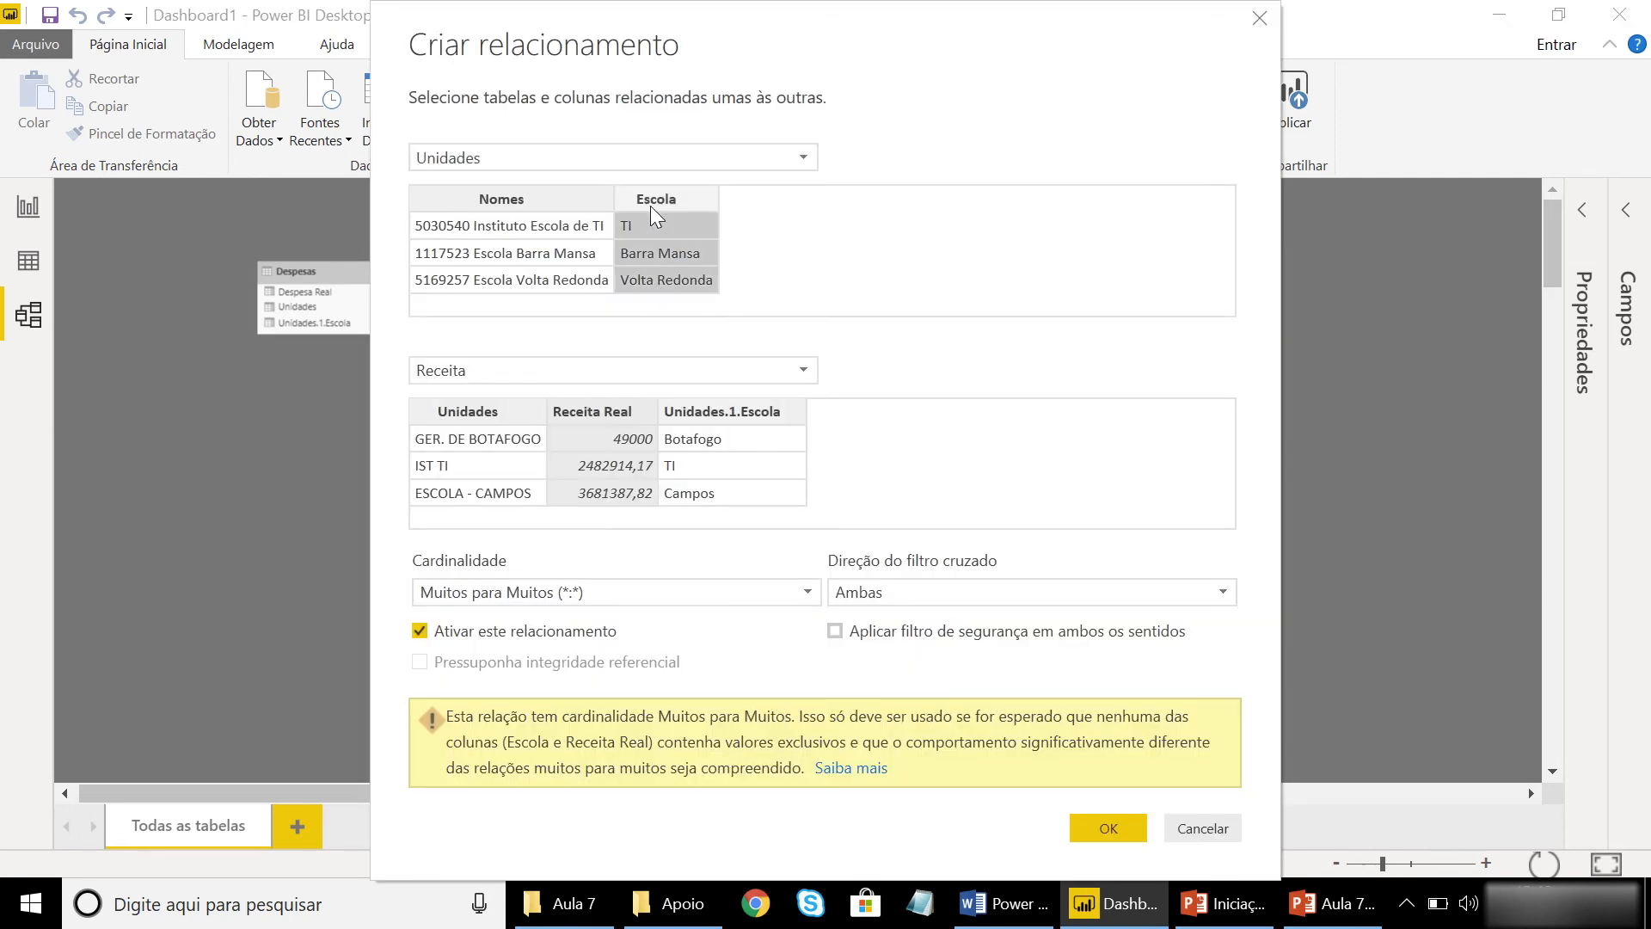
pyautogui.click(704, 414)
pyautogui.click(966, 591)
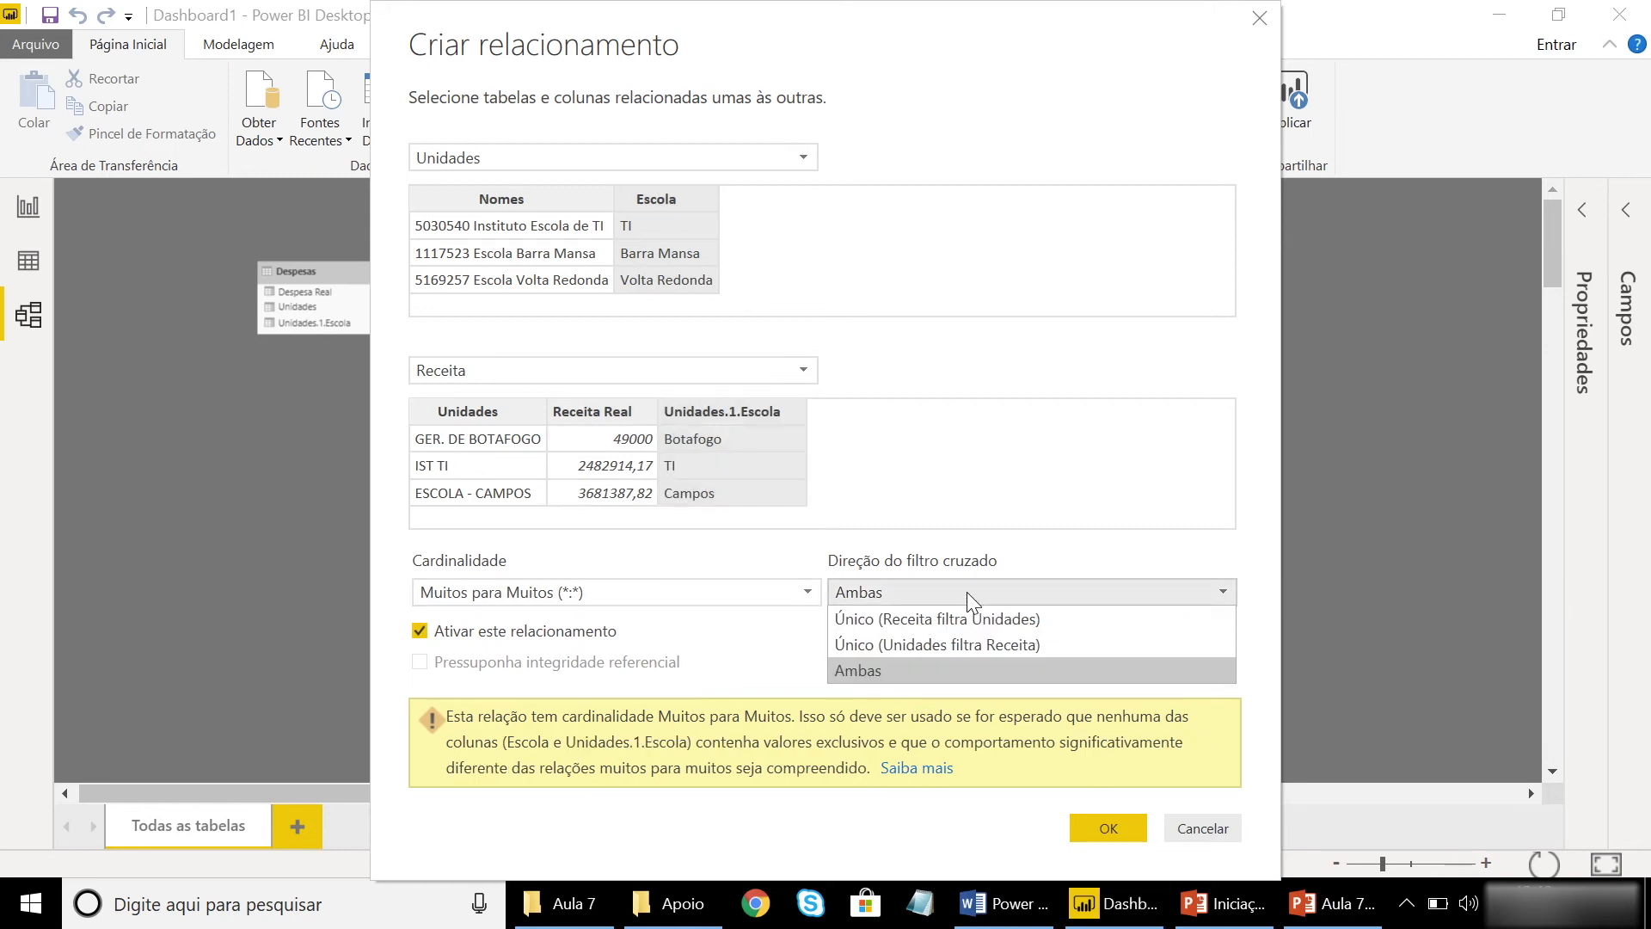
pyautogui.click(959, 641)
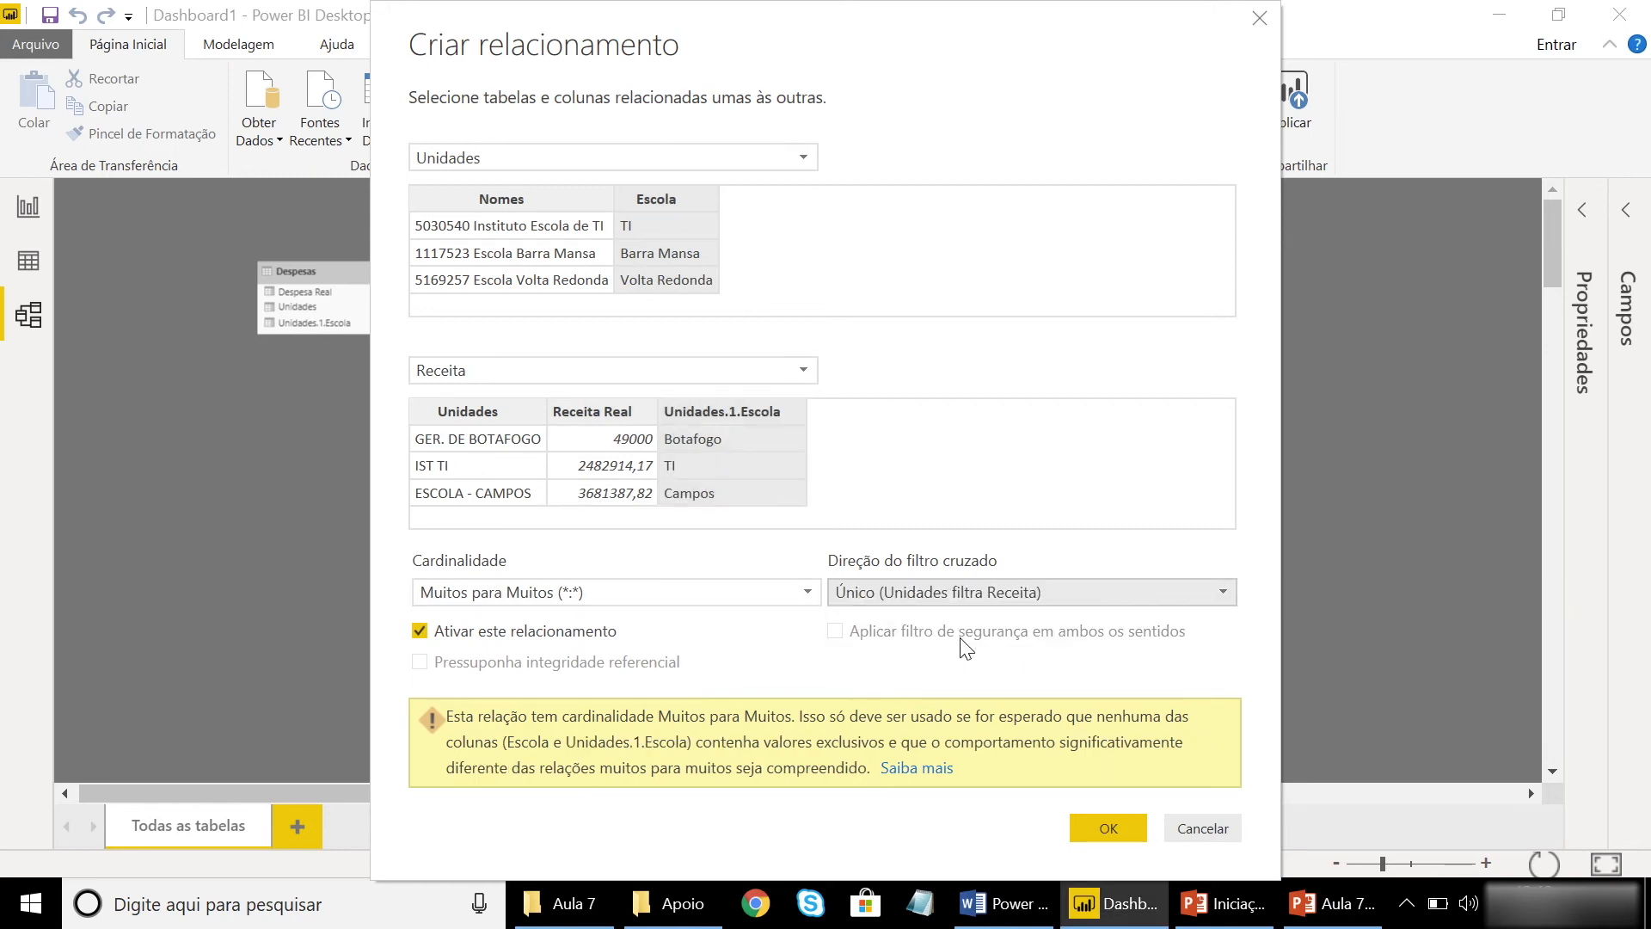
pyautogui.click(1130, 831)
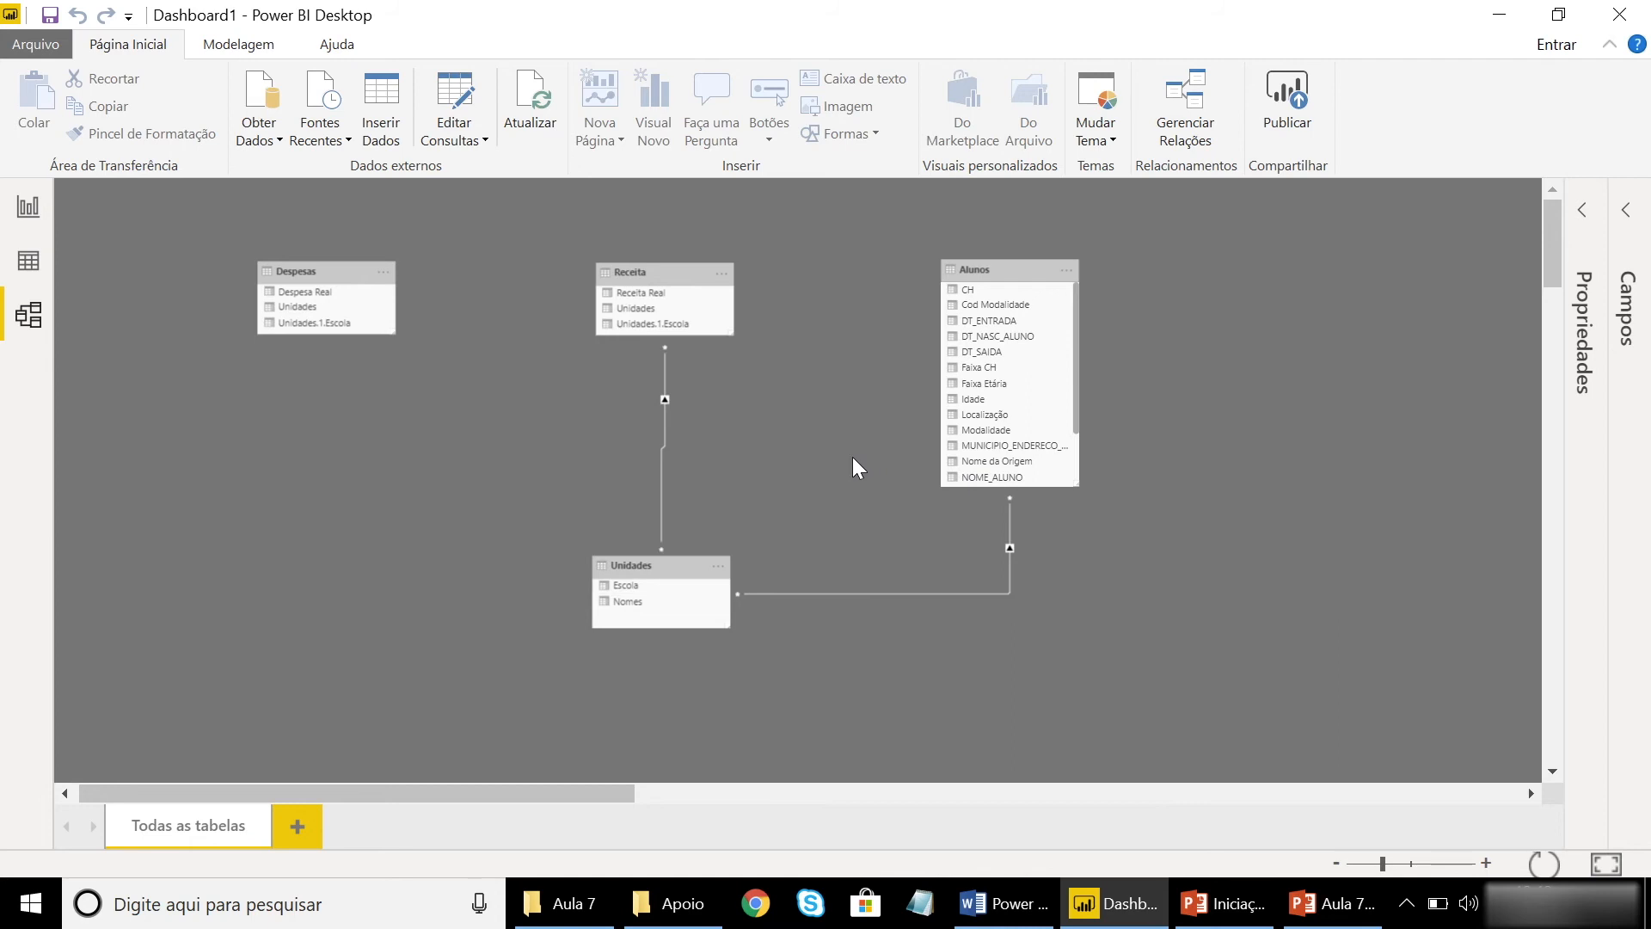
# Create a many-to-many relationship from Unidades' Escola to Despesas' Unidades.1.Escola, with a single filter direction of Unidades filtering Despesas
pyautogui.moveTo(636, 590); pyautogui.dragTo(332, 308)
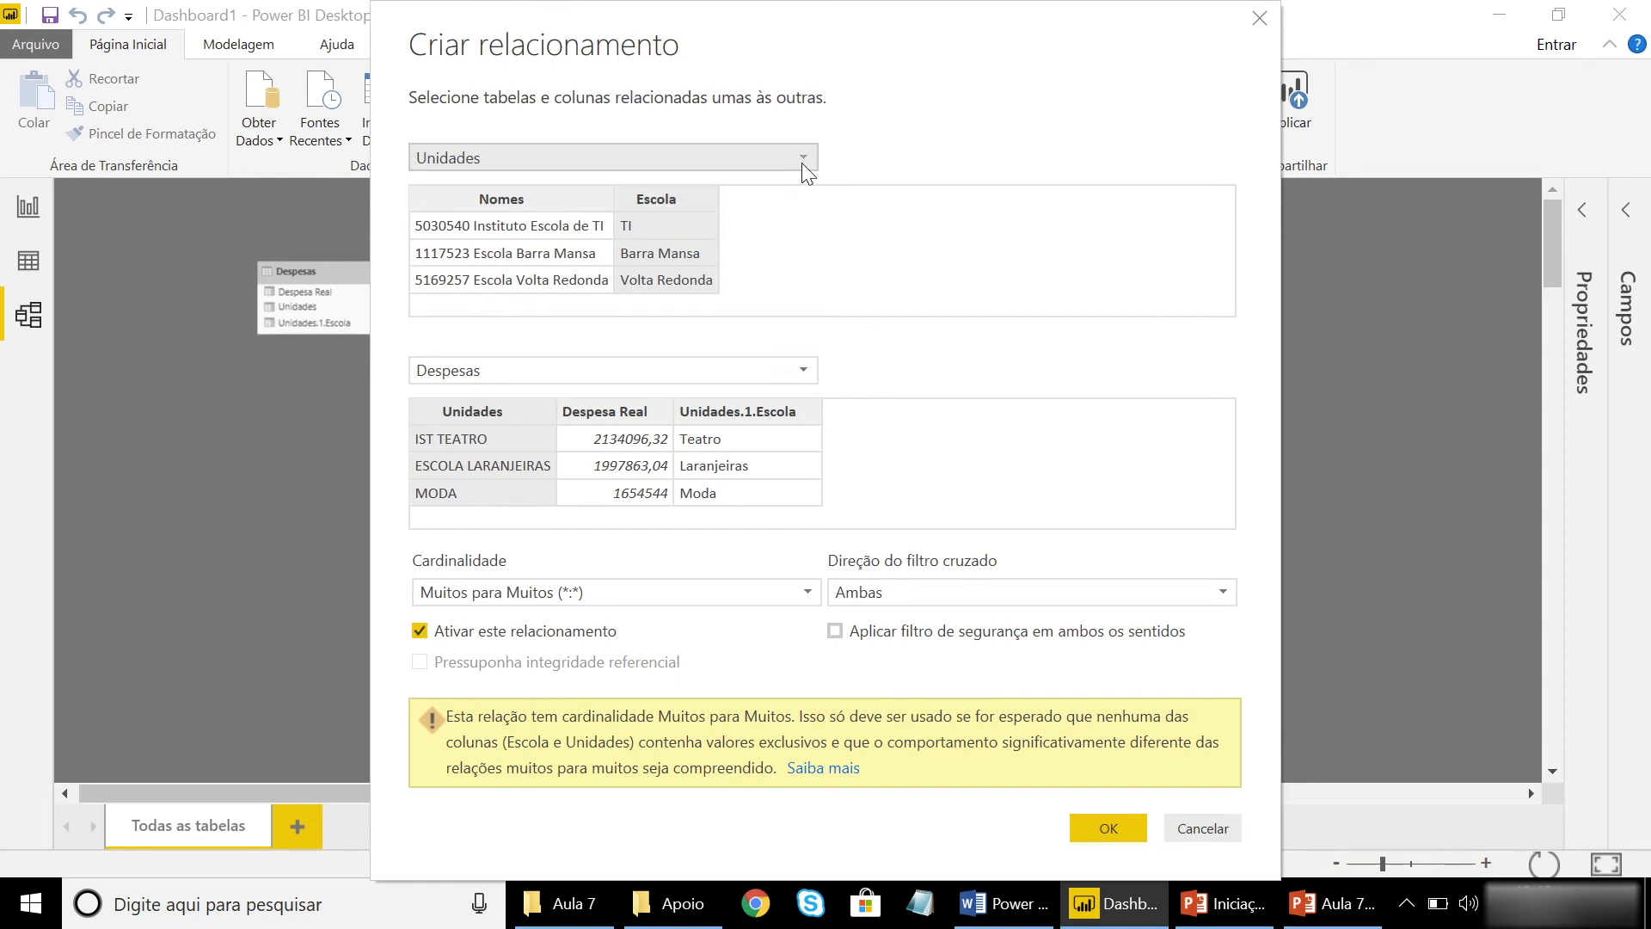
pyautogui.click(644, 276)
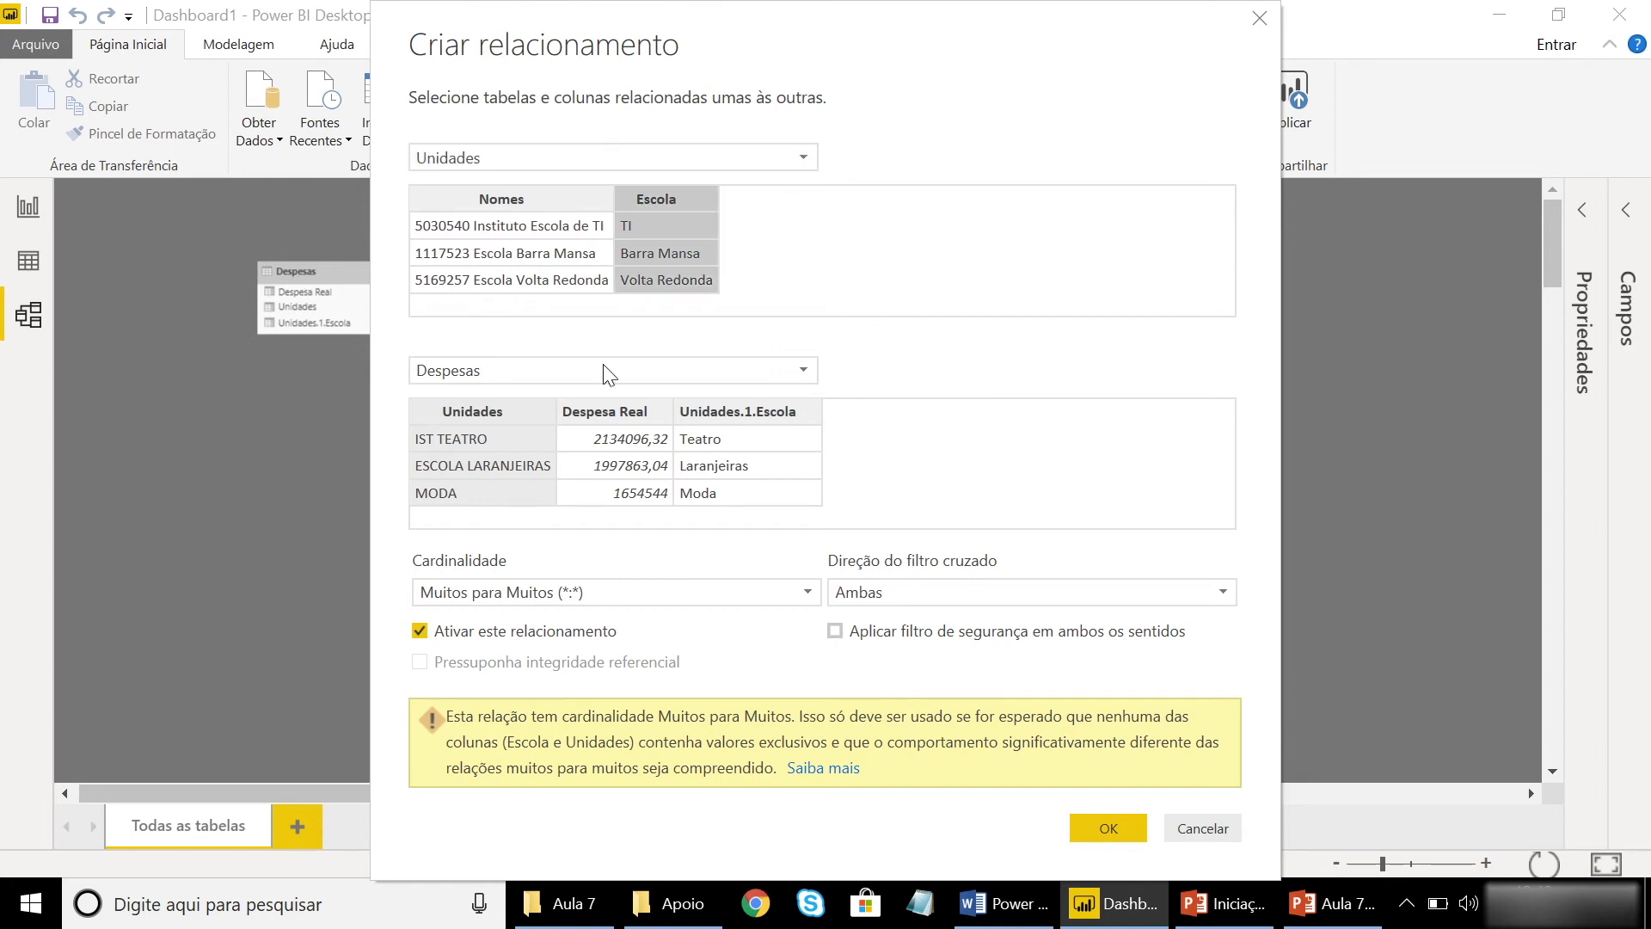
pyautogui.click(773, 411)
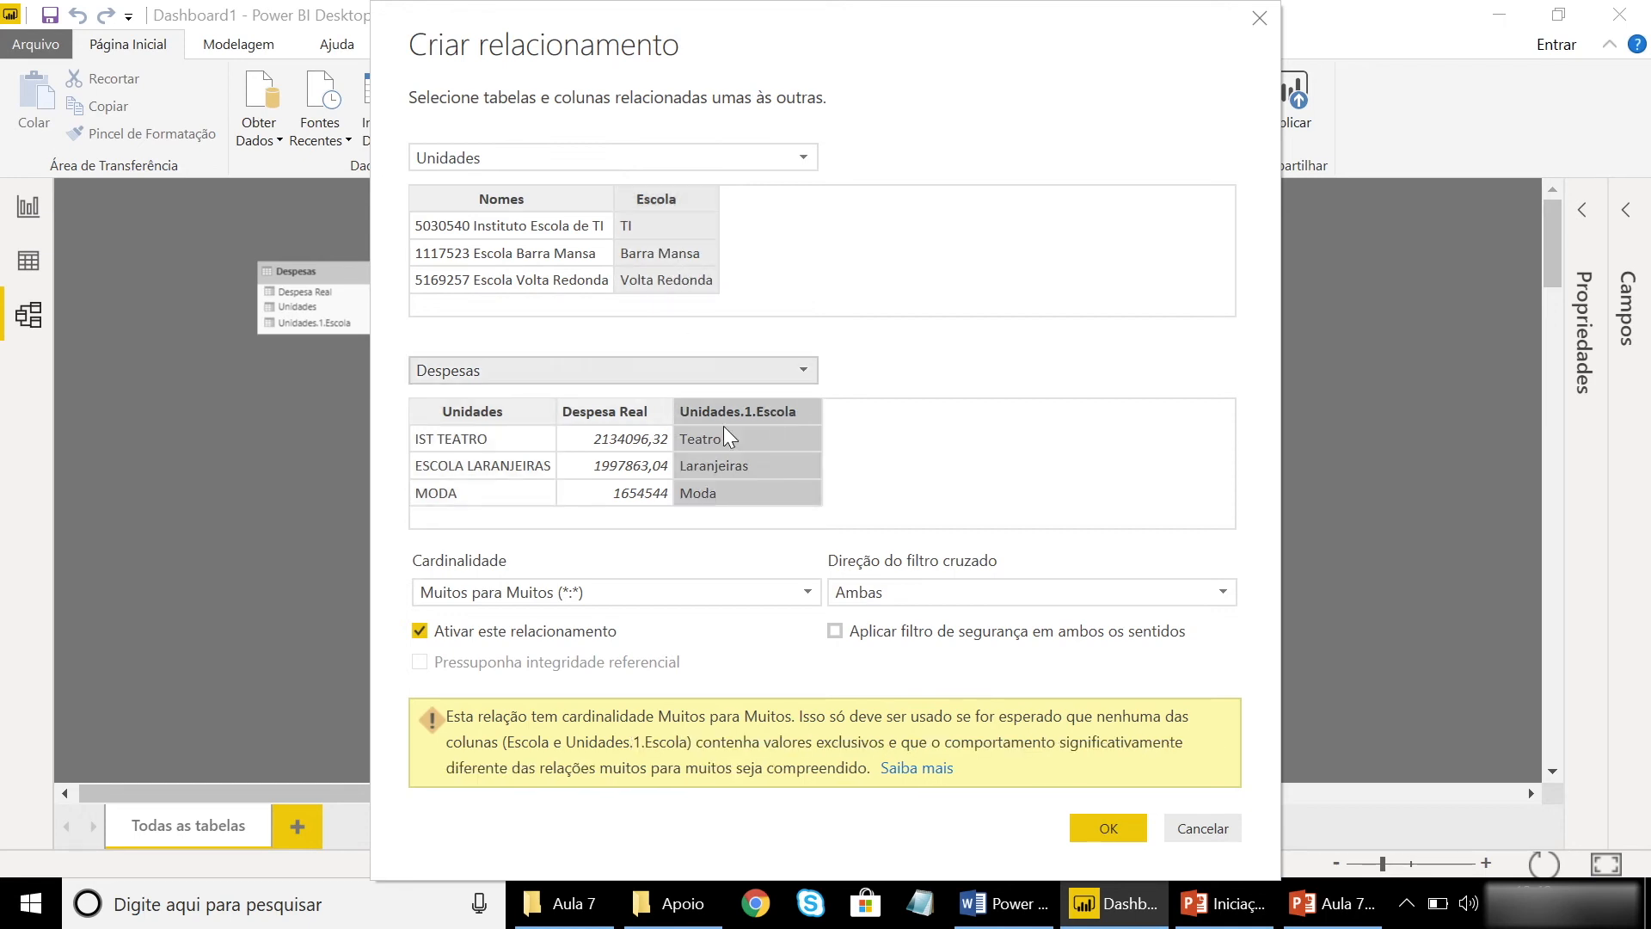
pyautogui.click(899, 591)
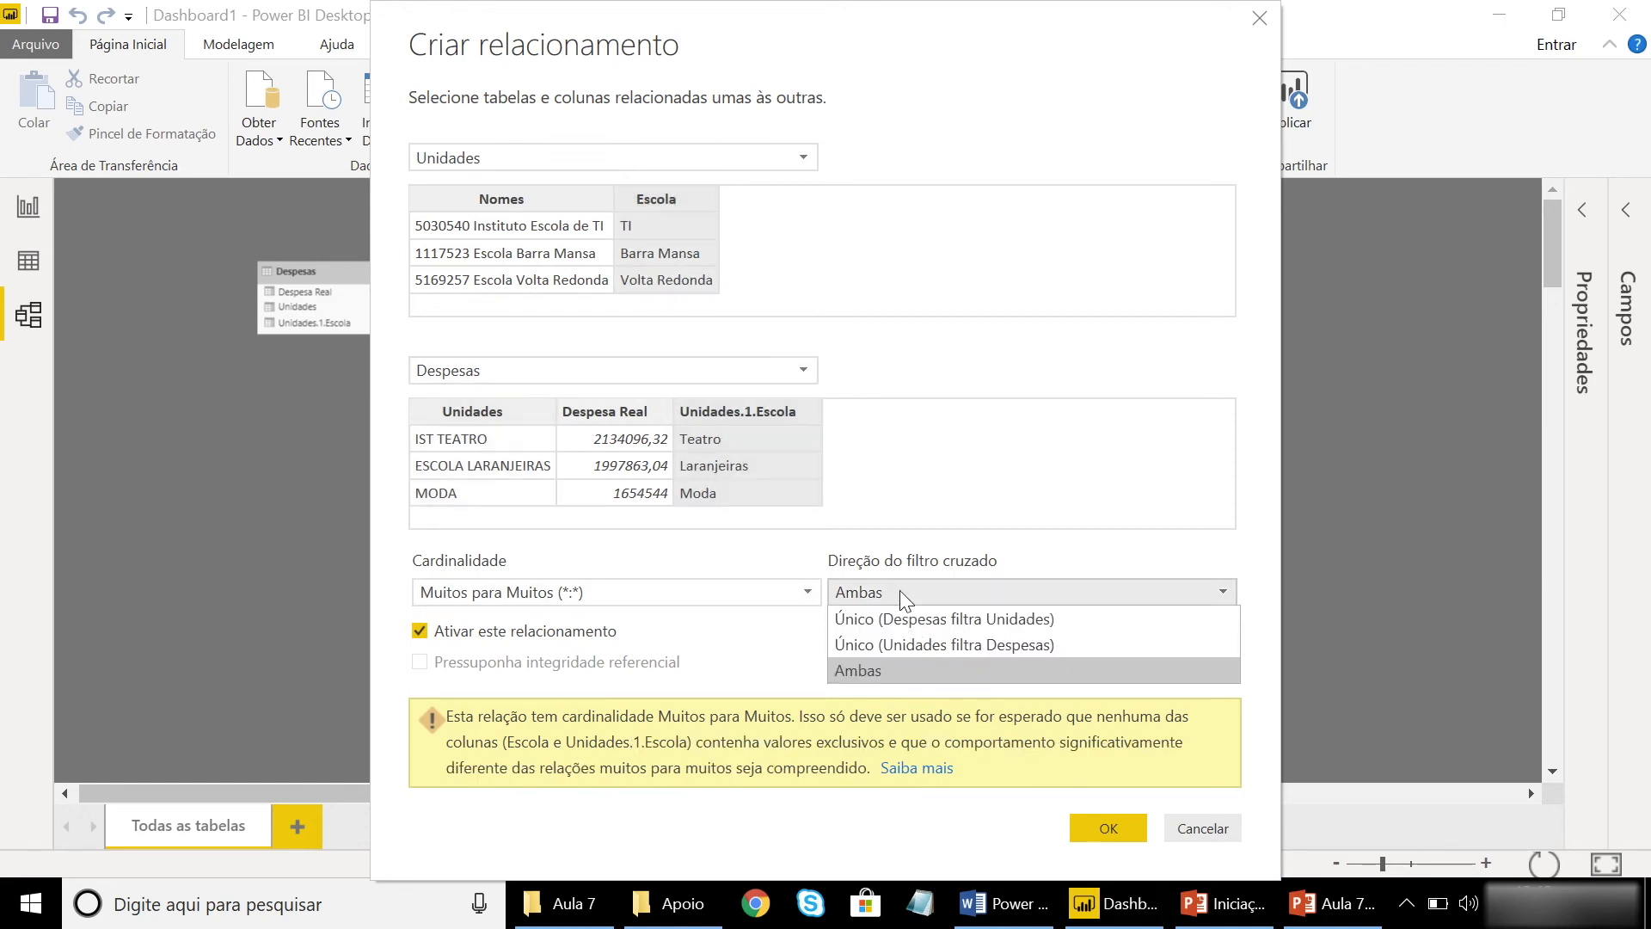
pyautogui.click(905, 642)
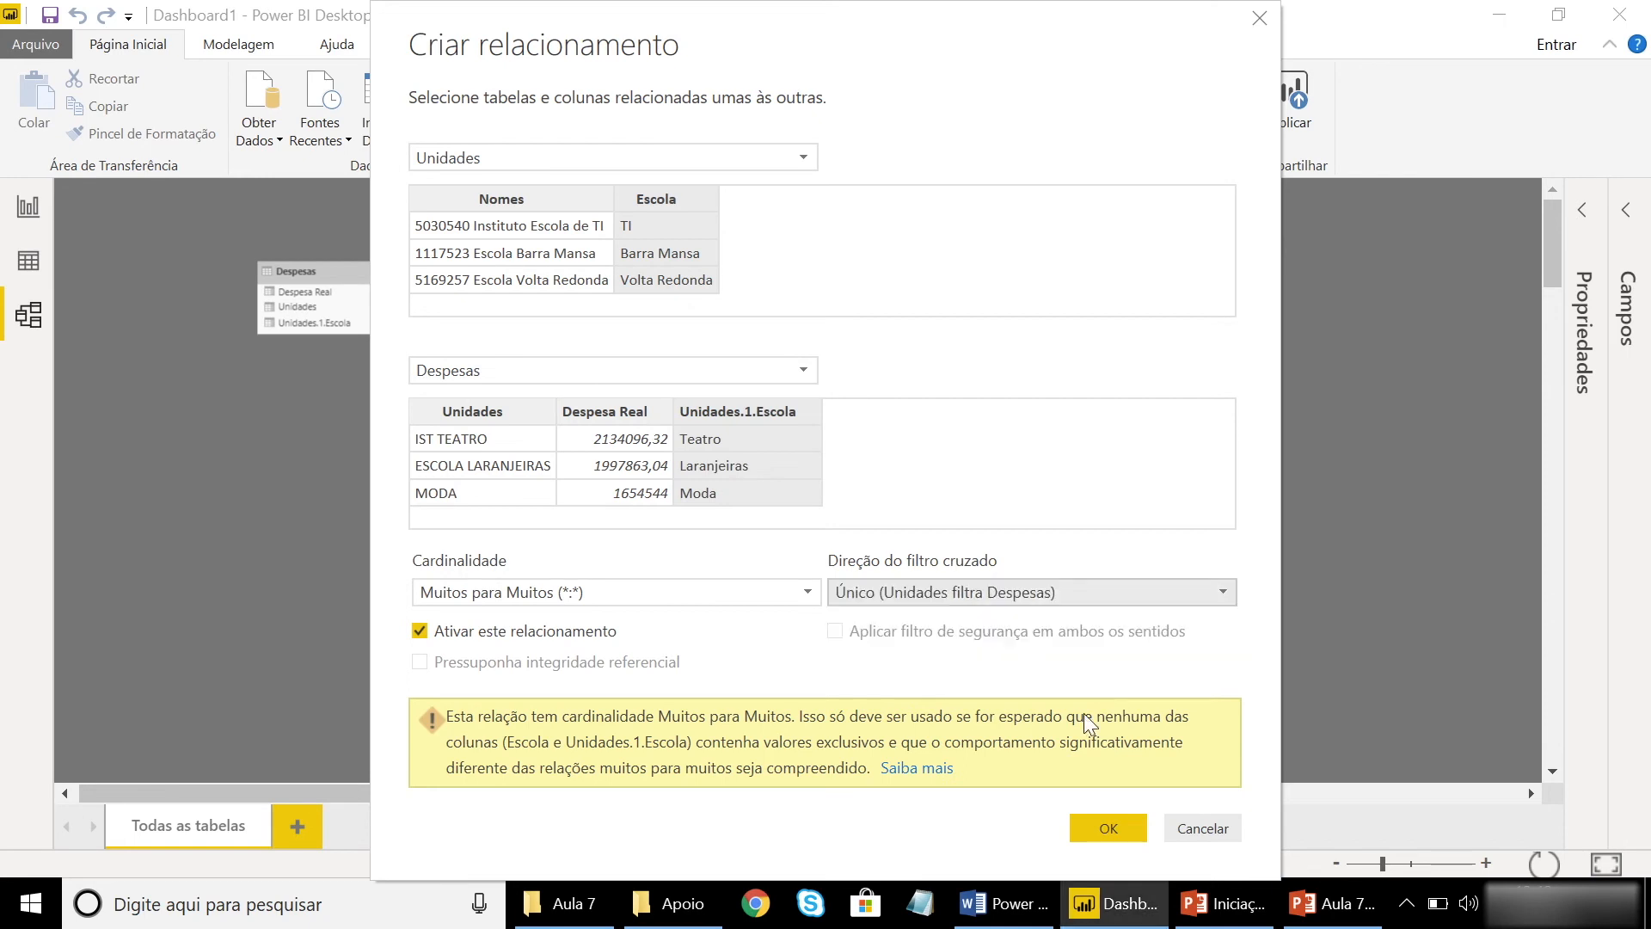
pyautogui.click(1110, 828)
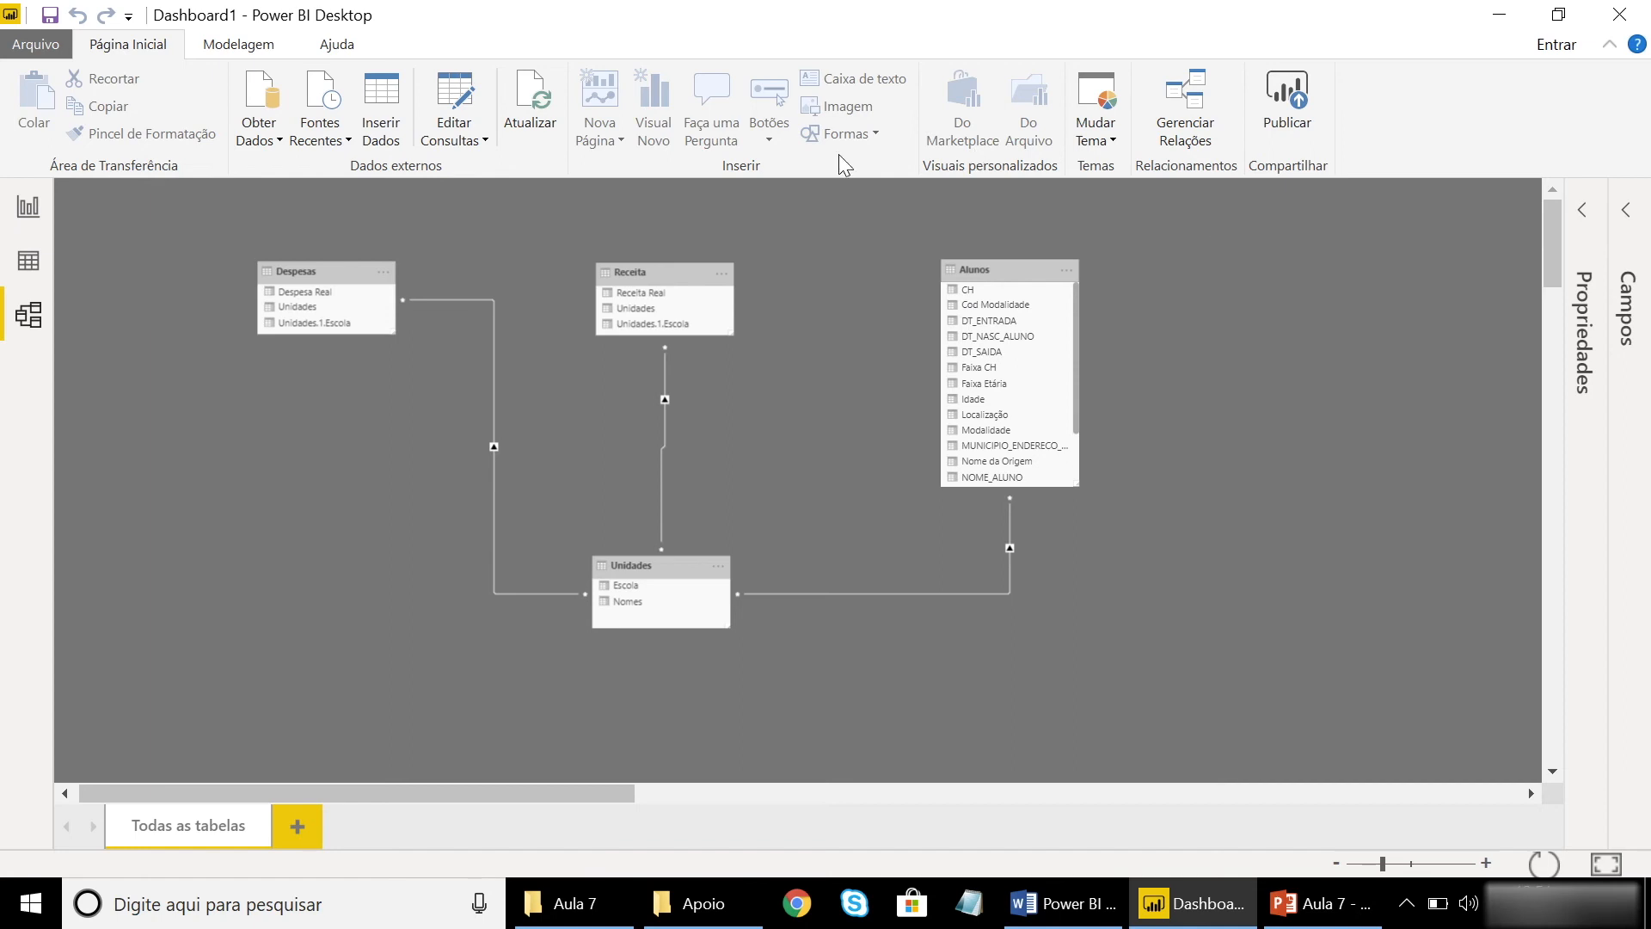
# Open the query editor and look through the Despesas, Receita and Alunos queries, comparing their unit columns
pyautogui.click(491, 141)
pyautogui.click(488, 166)
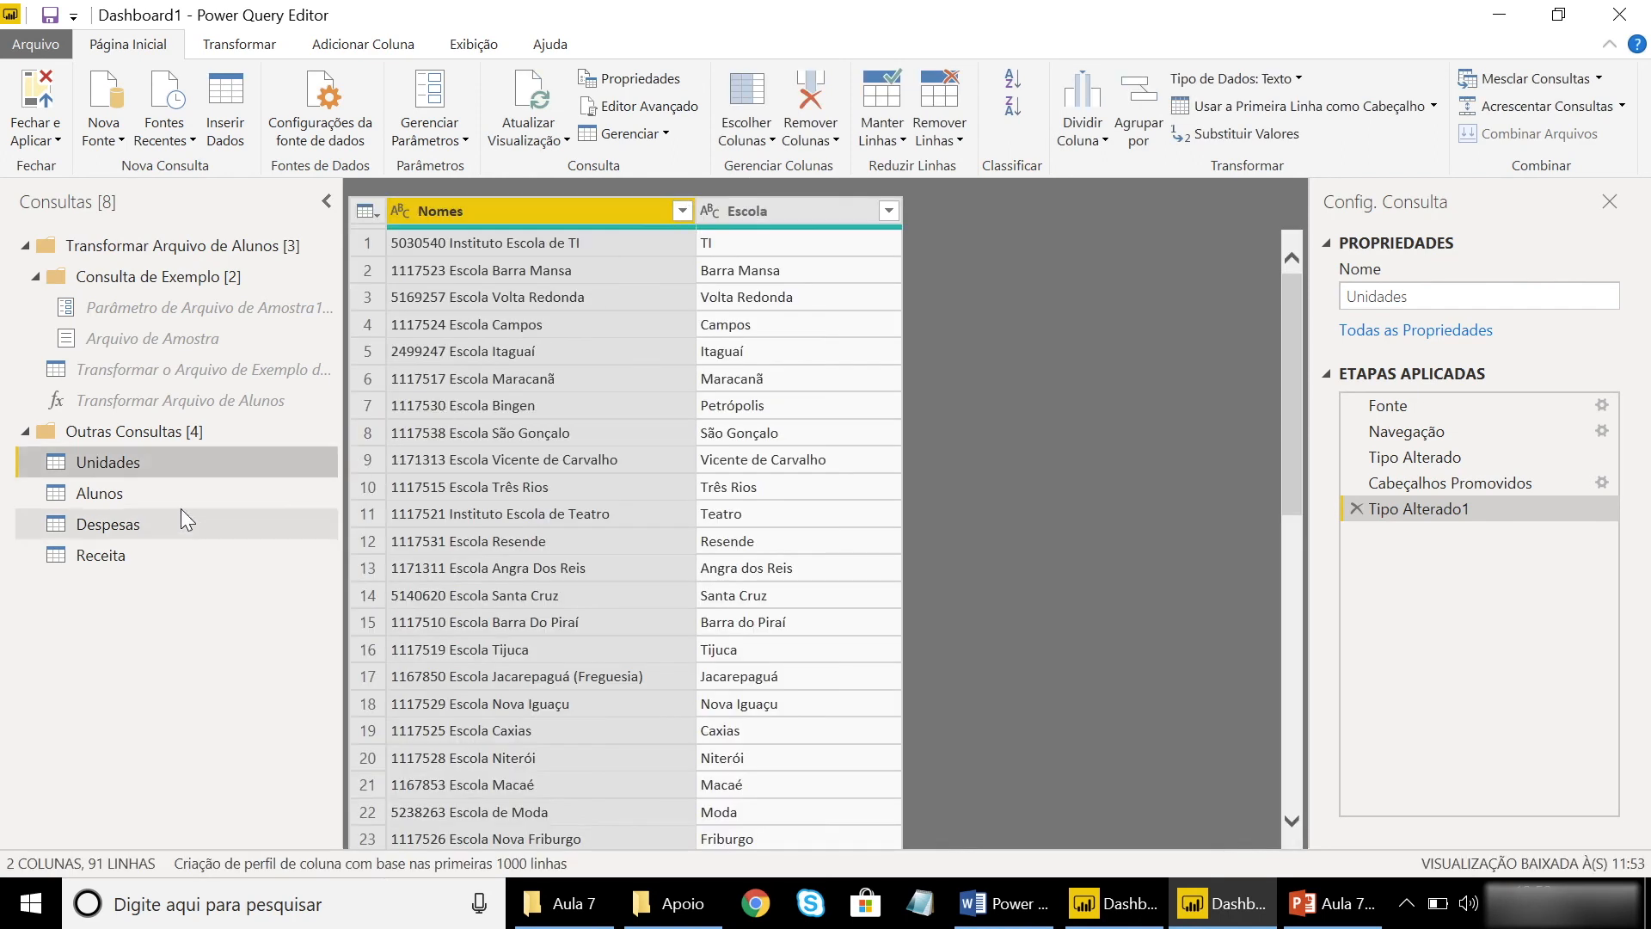
pyautogui.click(153, 531)
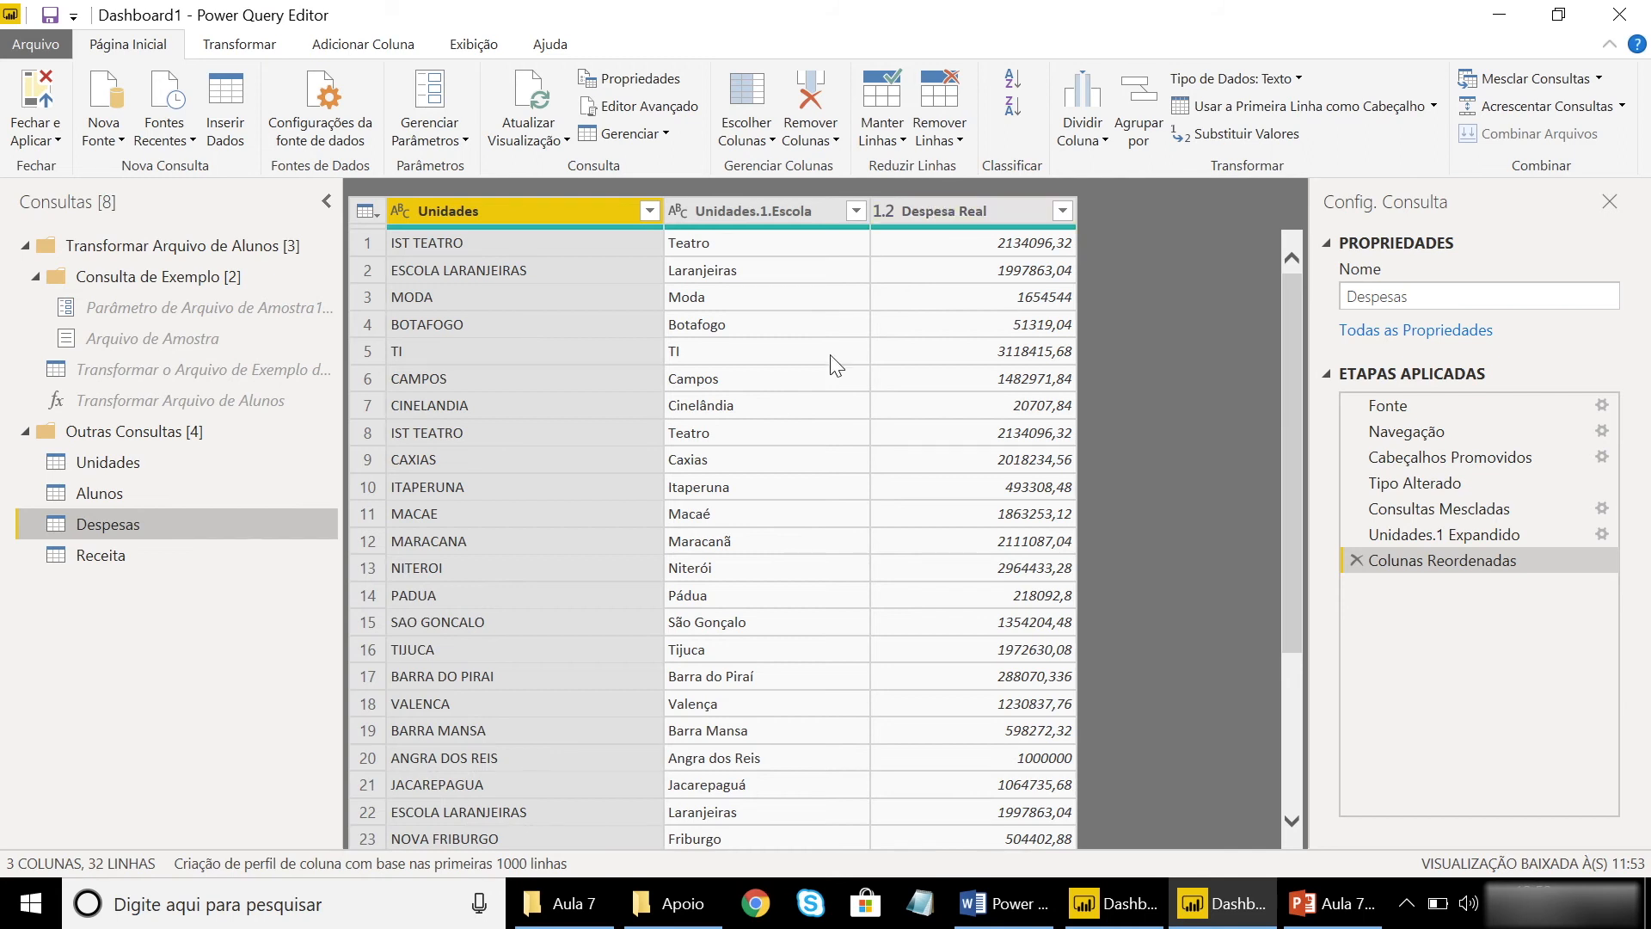
pyautogui.click(143, 557)
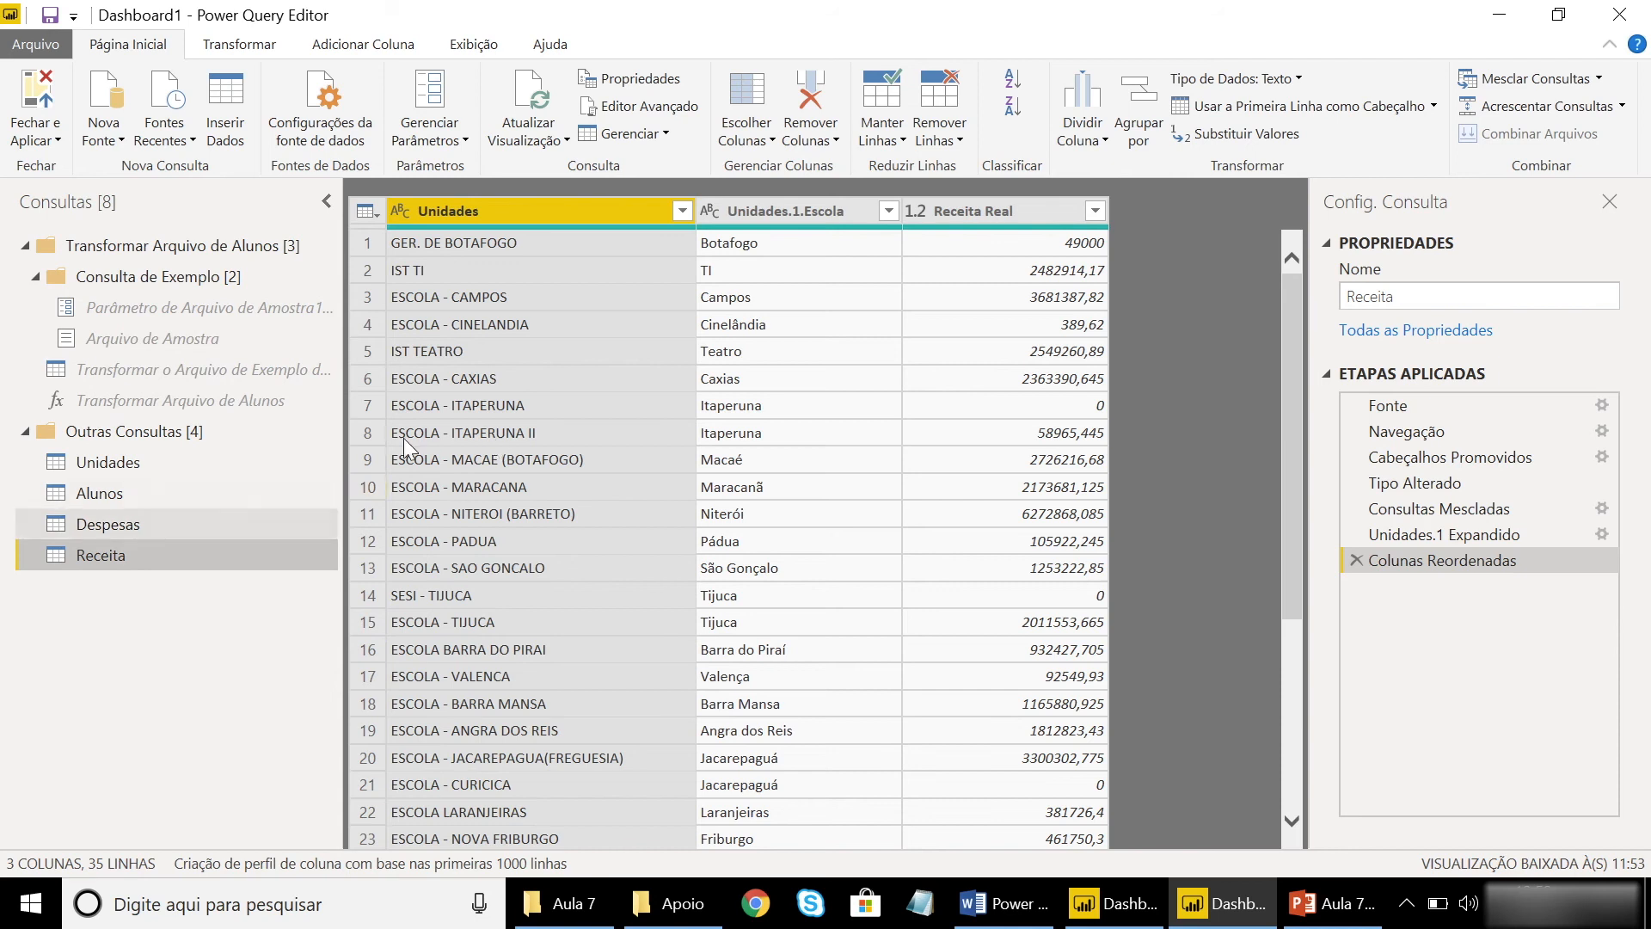
pyautogui.click(190, 493)
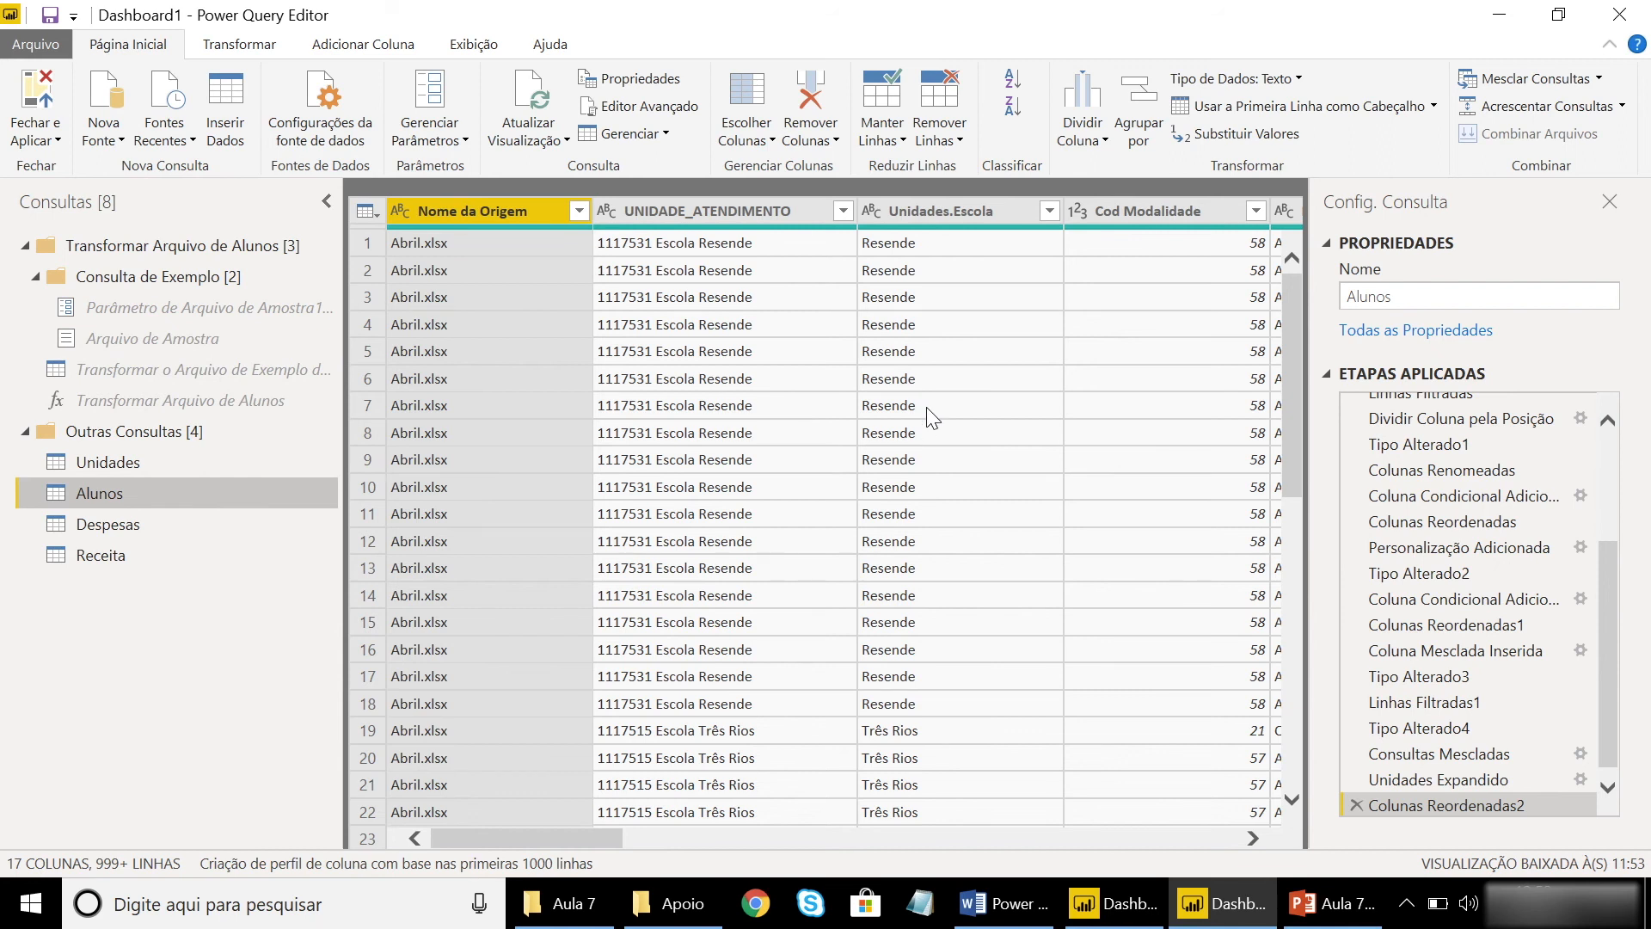
pyautogui.moveTo(592, 834); pyautogui.dragTo(501, 864)
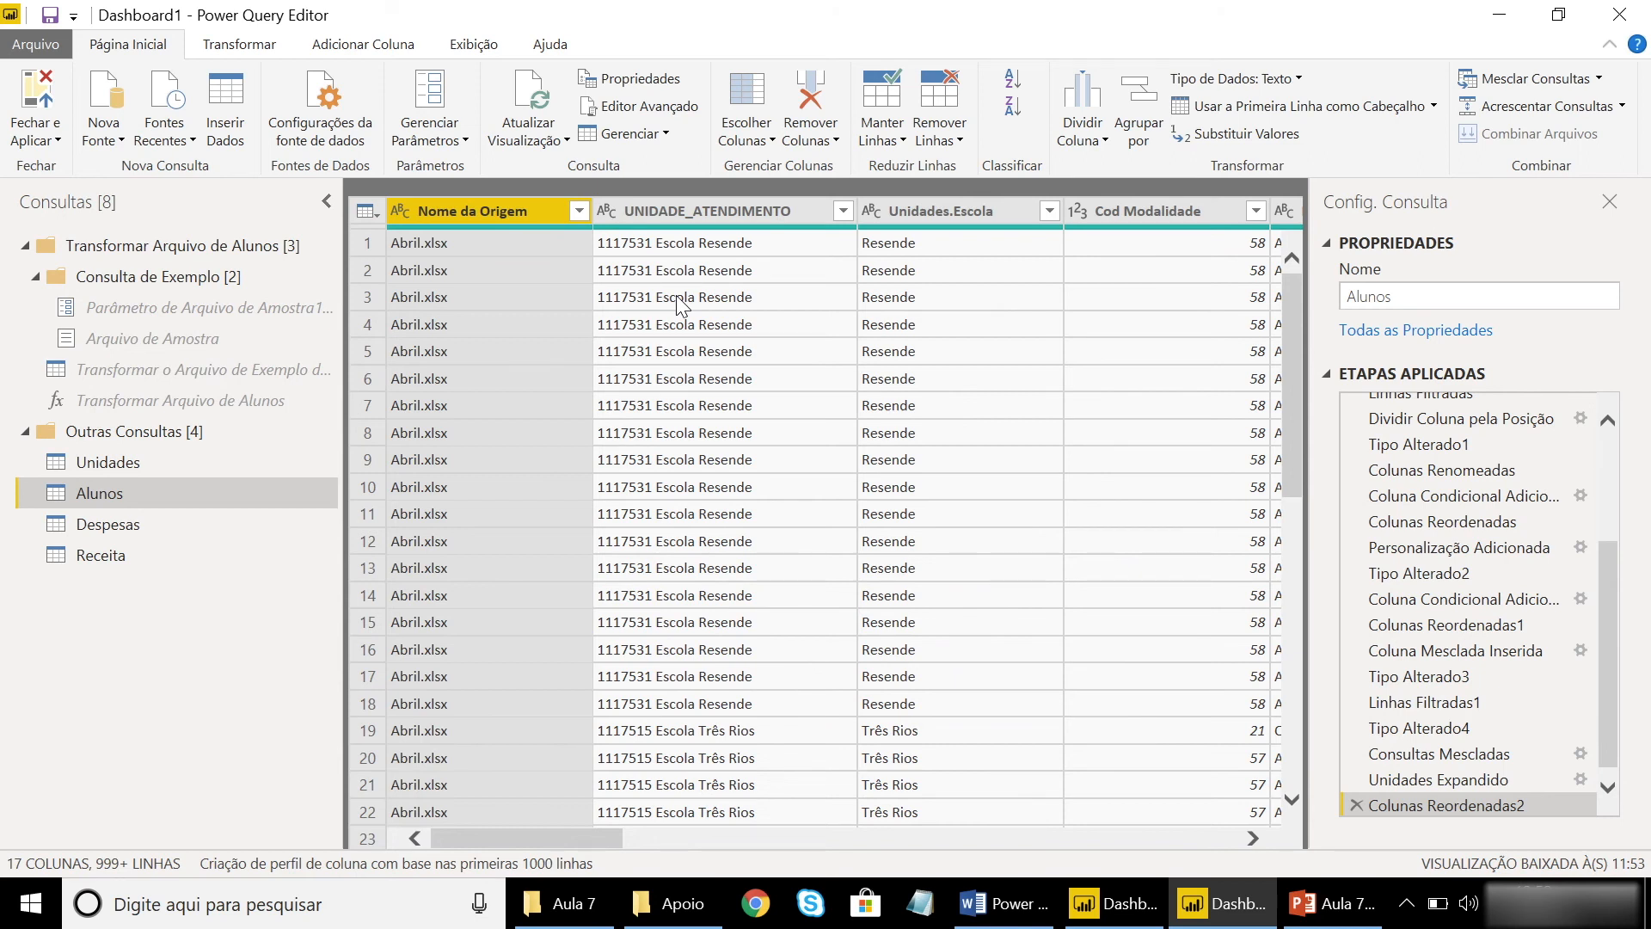
# Start a Group By on the Alunos query in advanced mode, with Unidades.Escola as the first grouping column
pyautogui.click(234, 51)
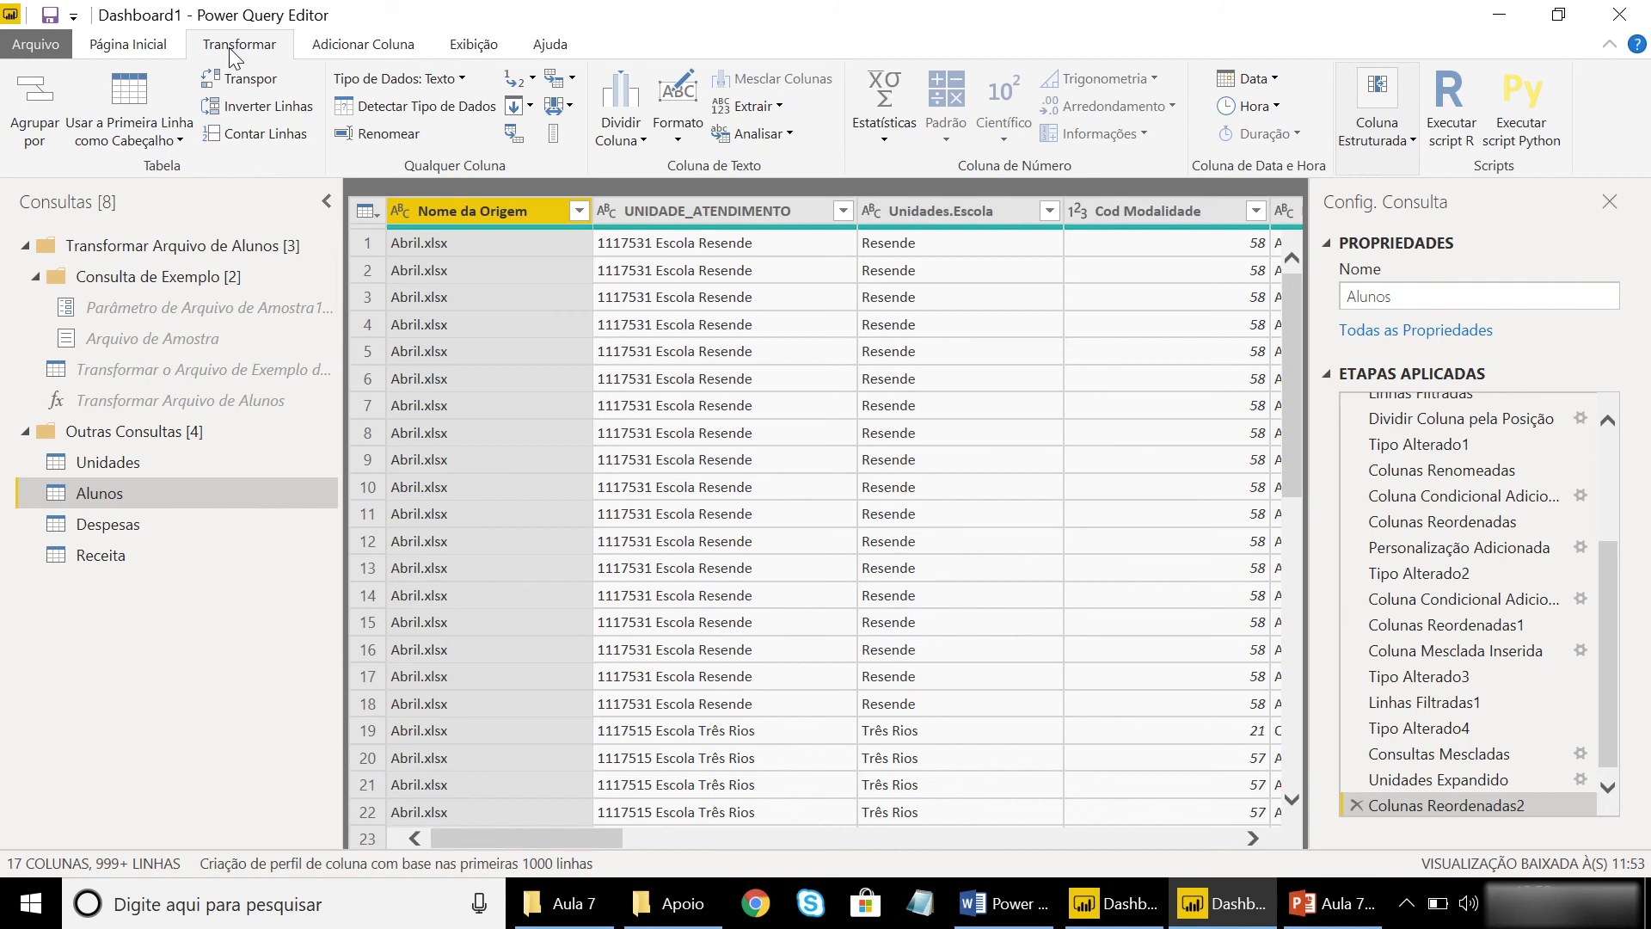
pyautogui.click(49, 91)
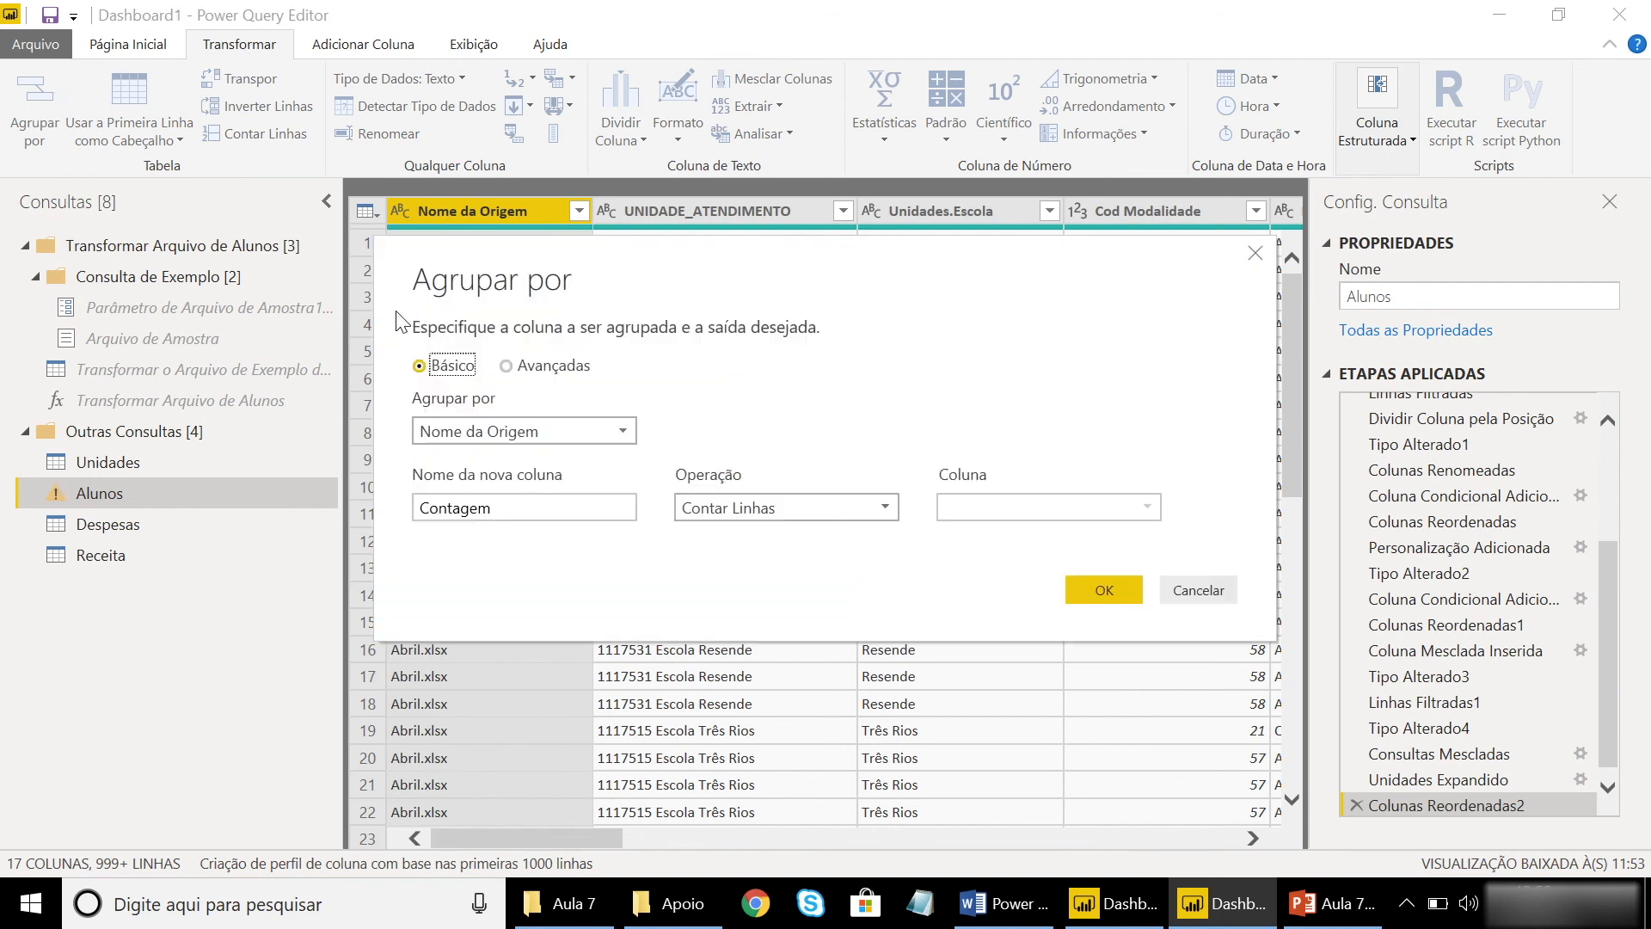
pyautogui.click(498, 428)
pyautogui.click(498, 428)
pyautogui.click(734, 502)
pyautogui.click(734, 502)
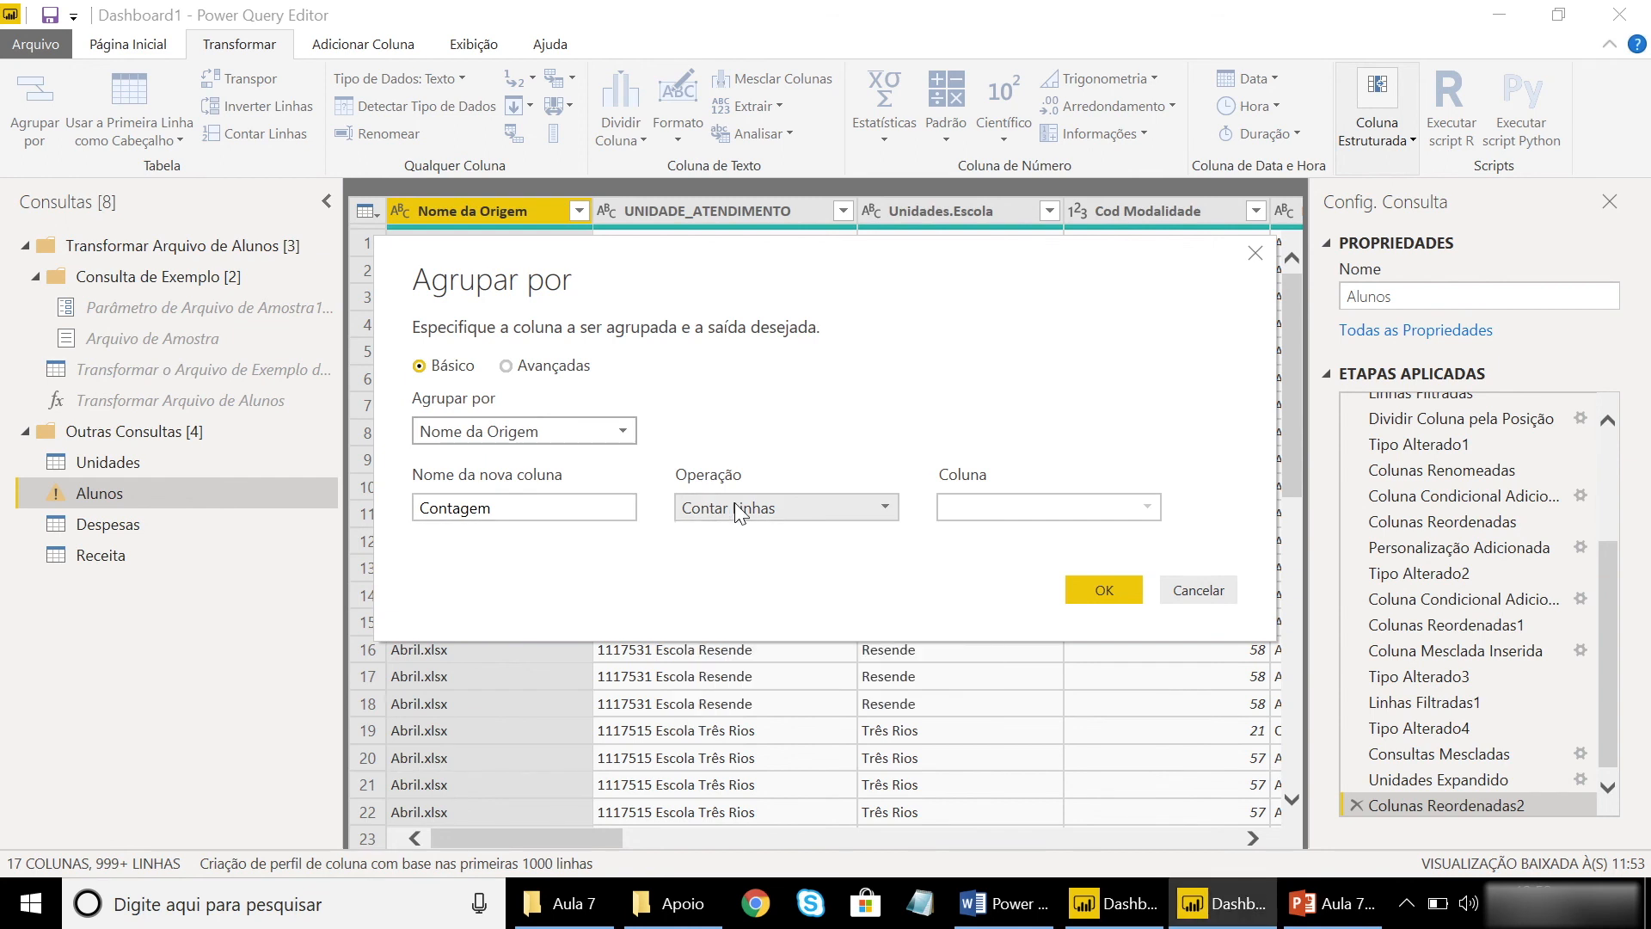
pyautogui.click(735, 503)
pyautogui.click(735, 503)
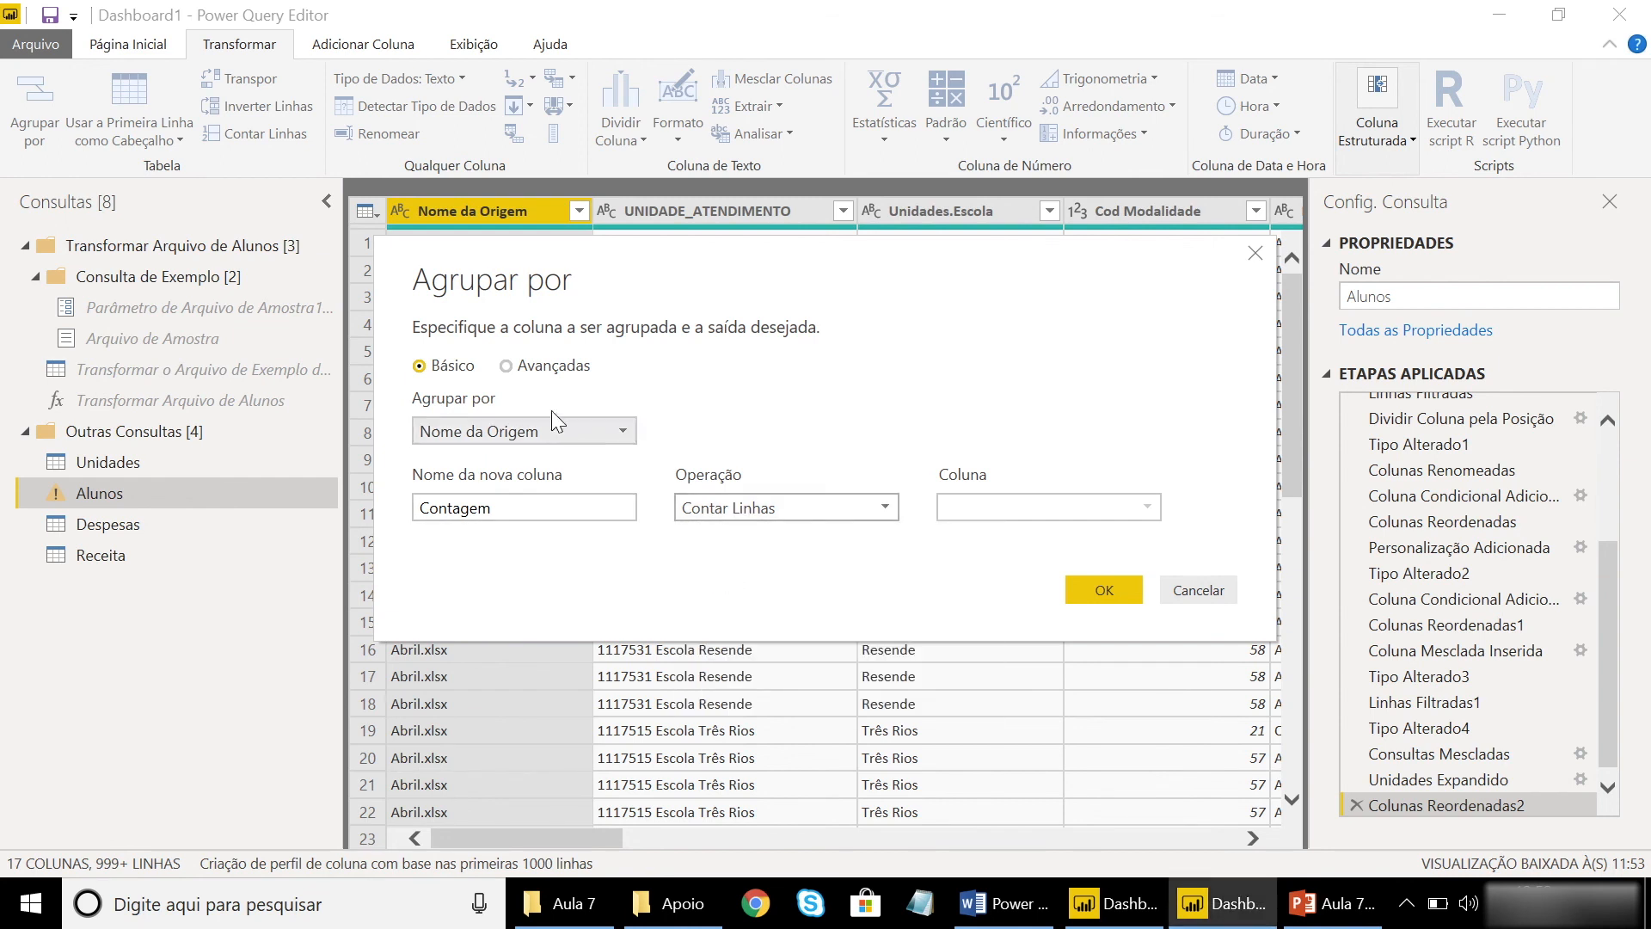
pyautogui.click(518, 372)
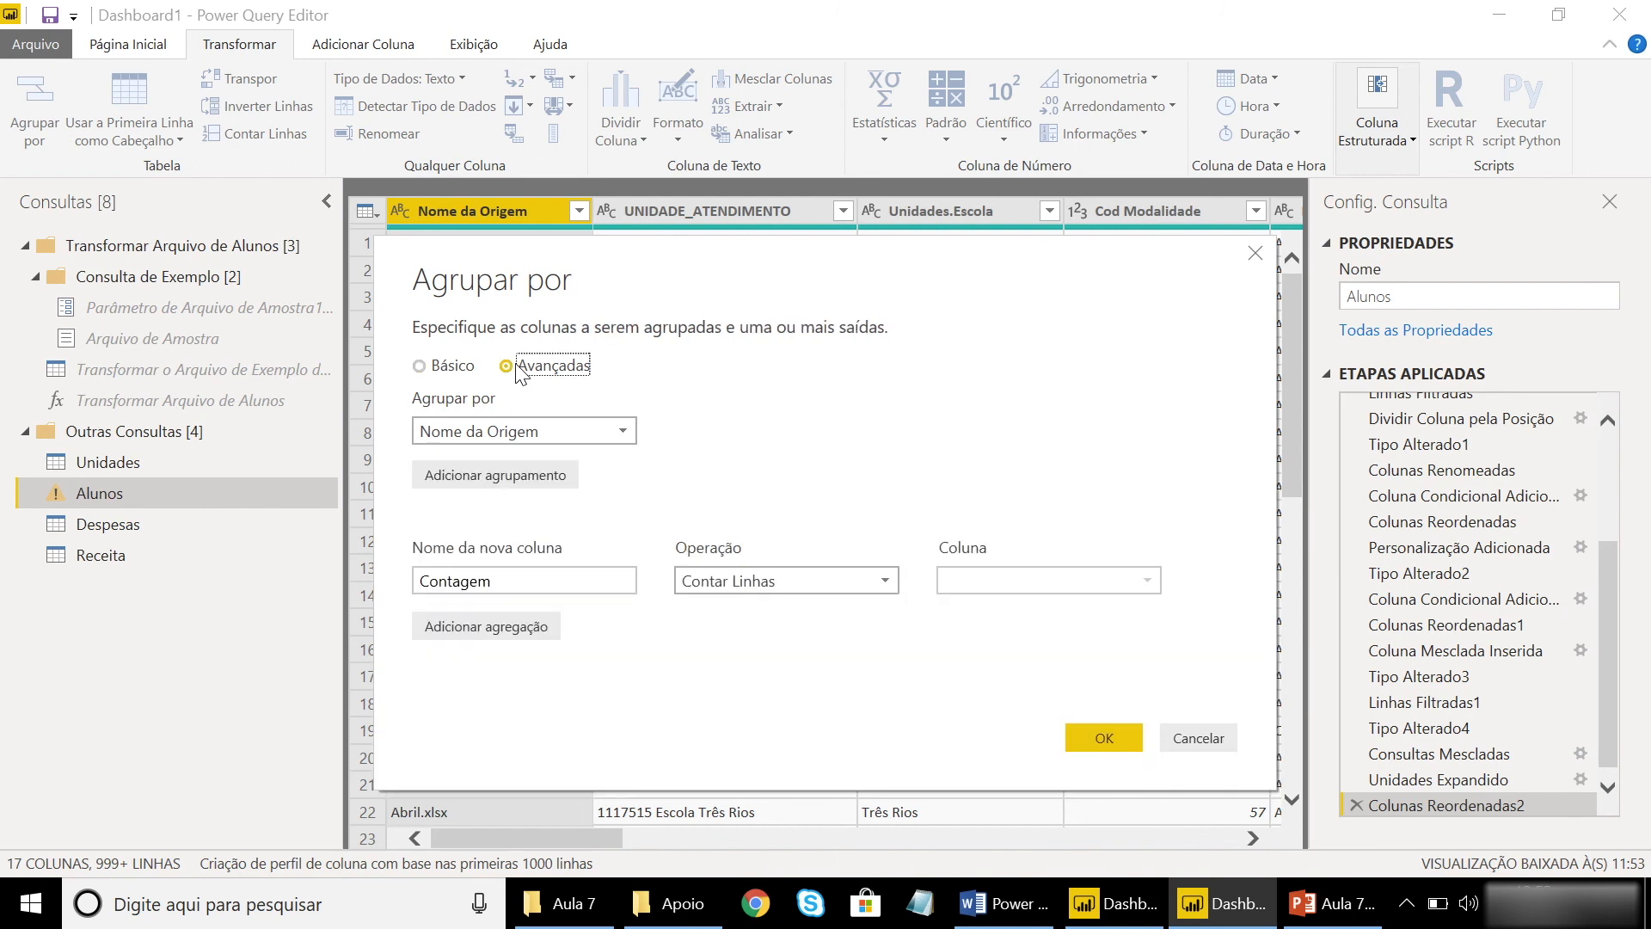
pyautogui.click(585, 431)
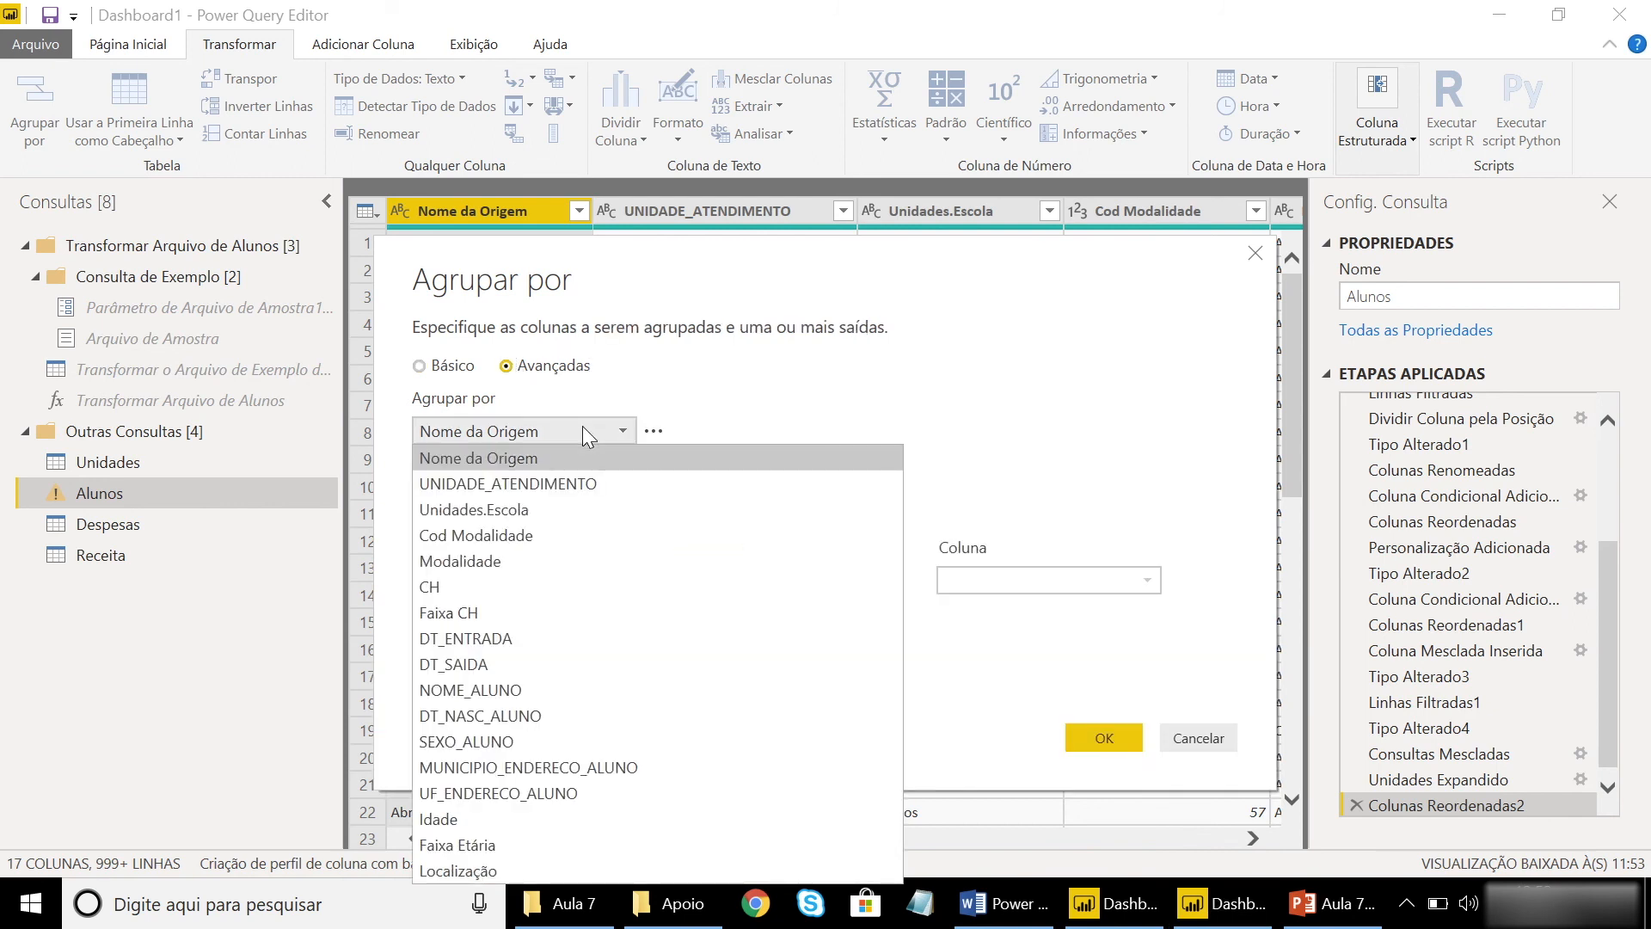
pyautogui.click(571, 509)
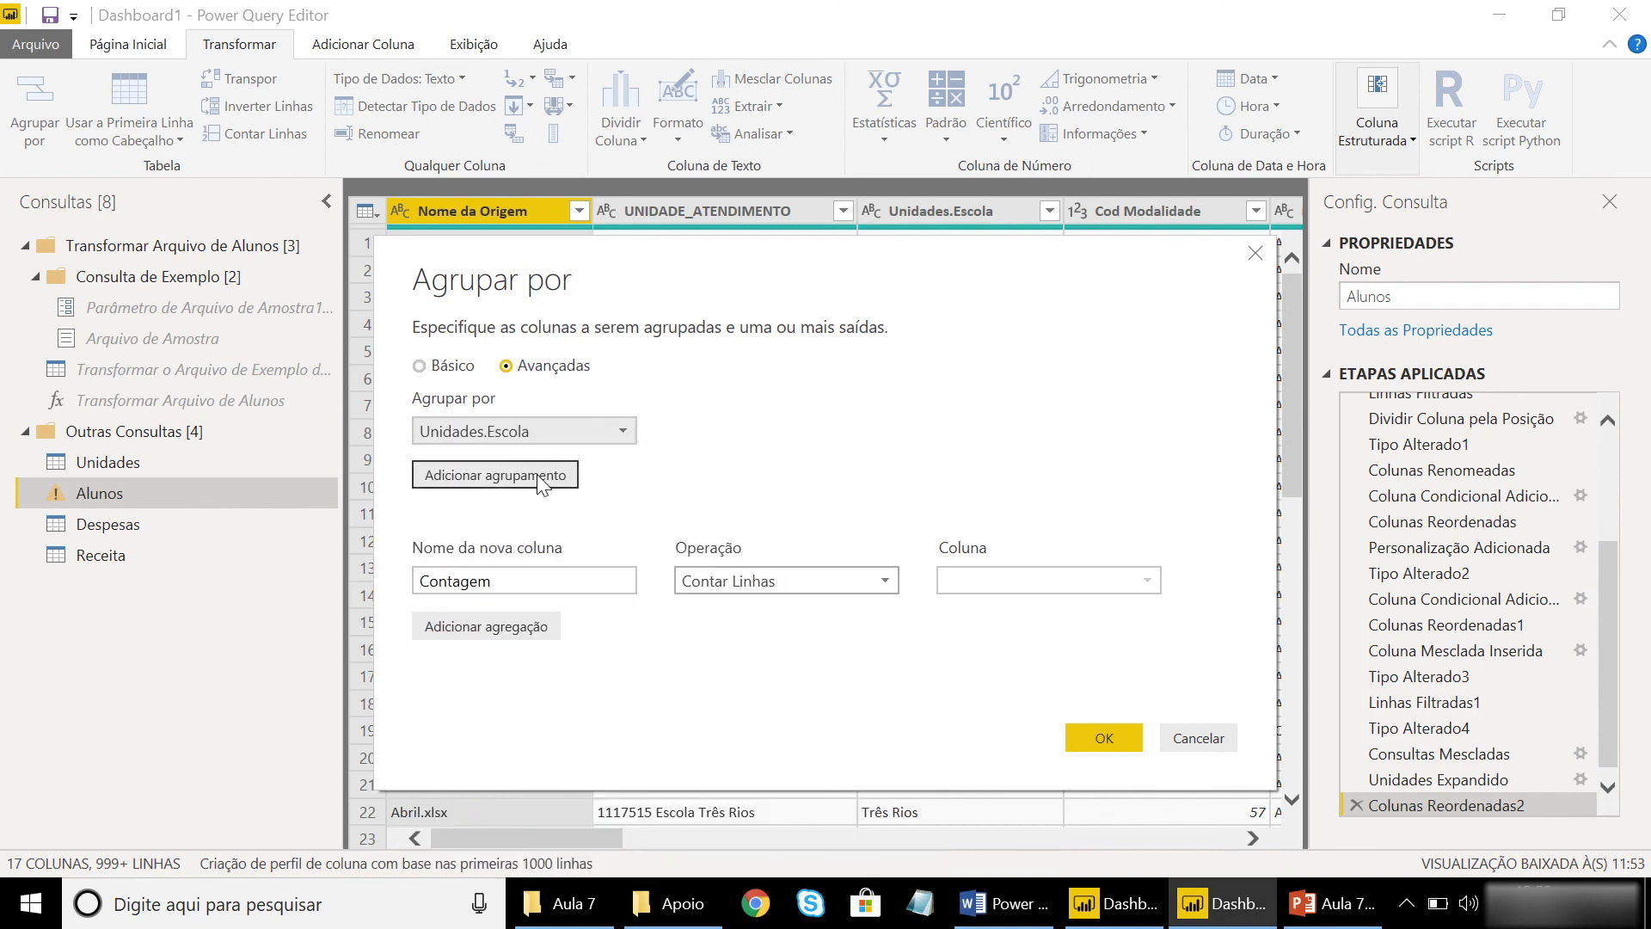
# Add Faixa Etária and Faixa CH as the second and third grouping columns
pyautogui.click(540, 481)
pyautogui.click(565, 473)
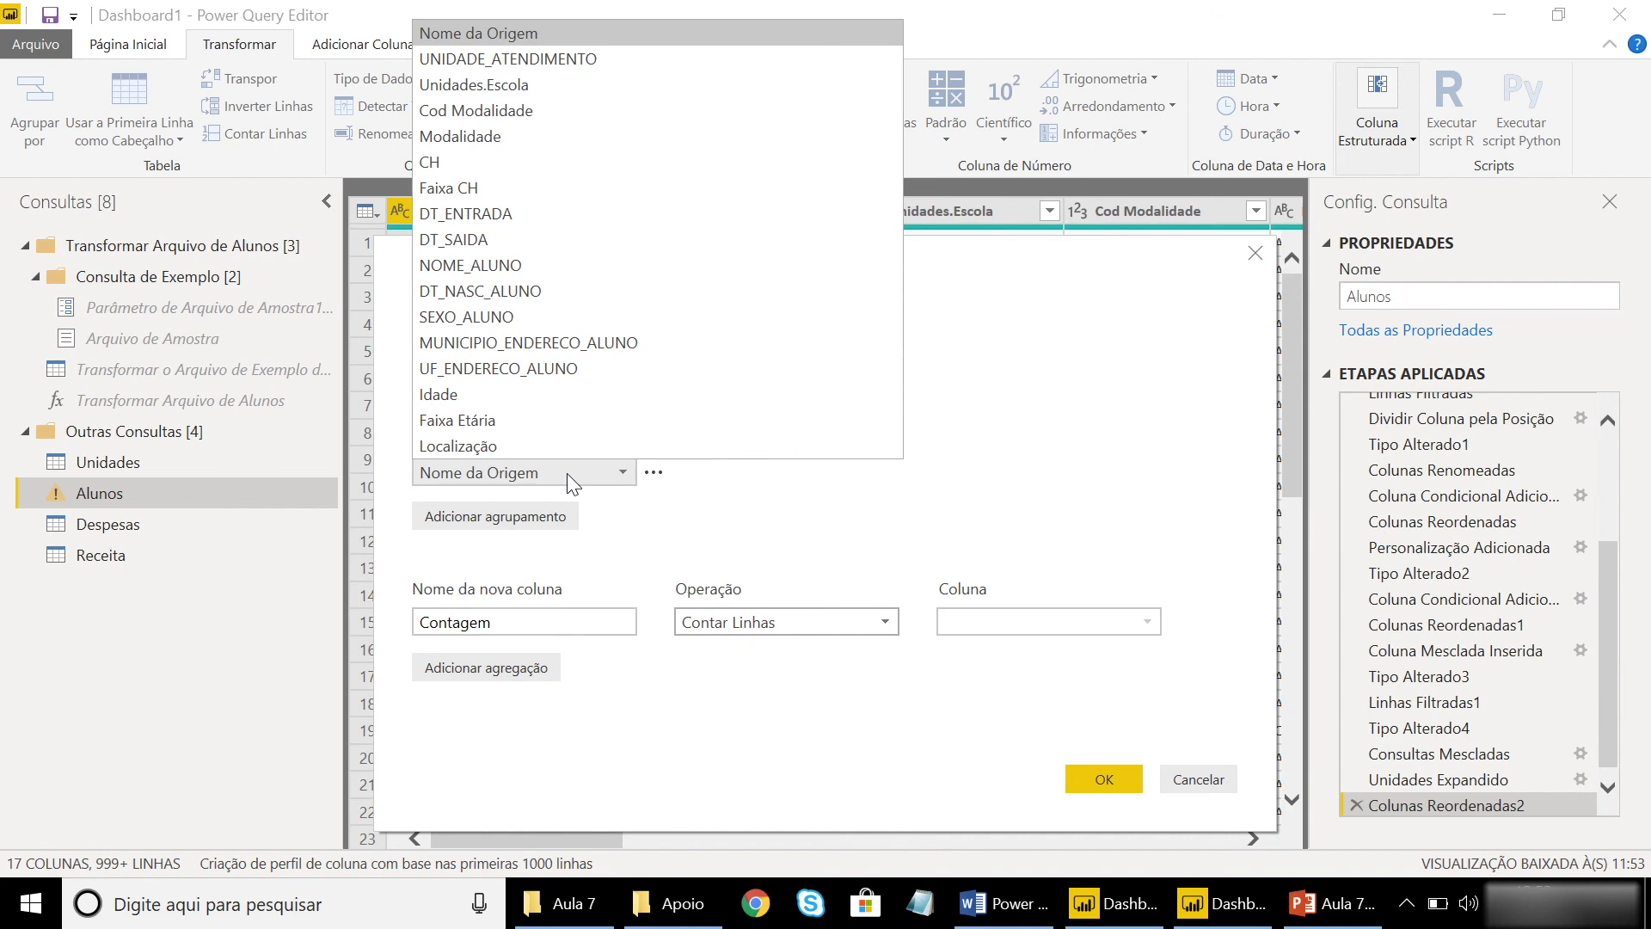
pyautogui.click(556, 422)
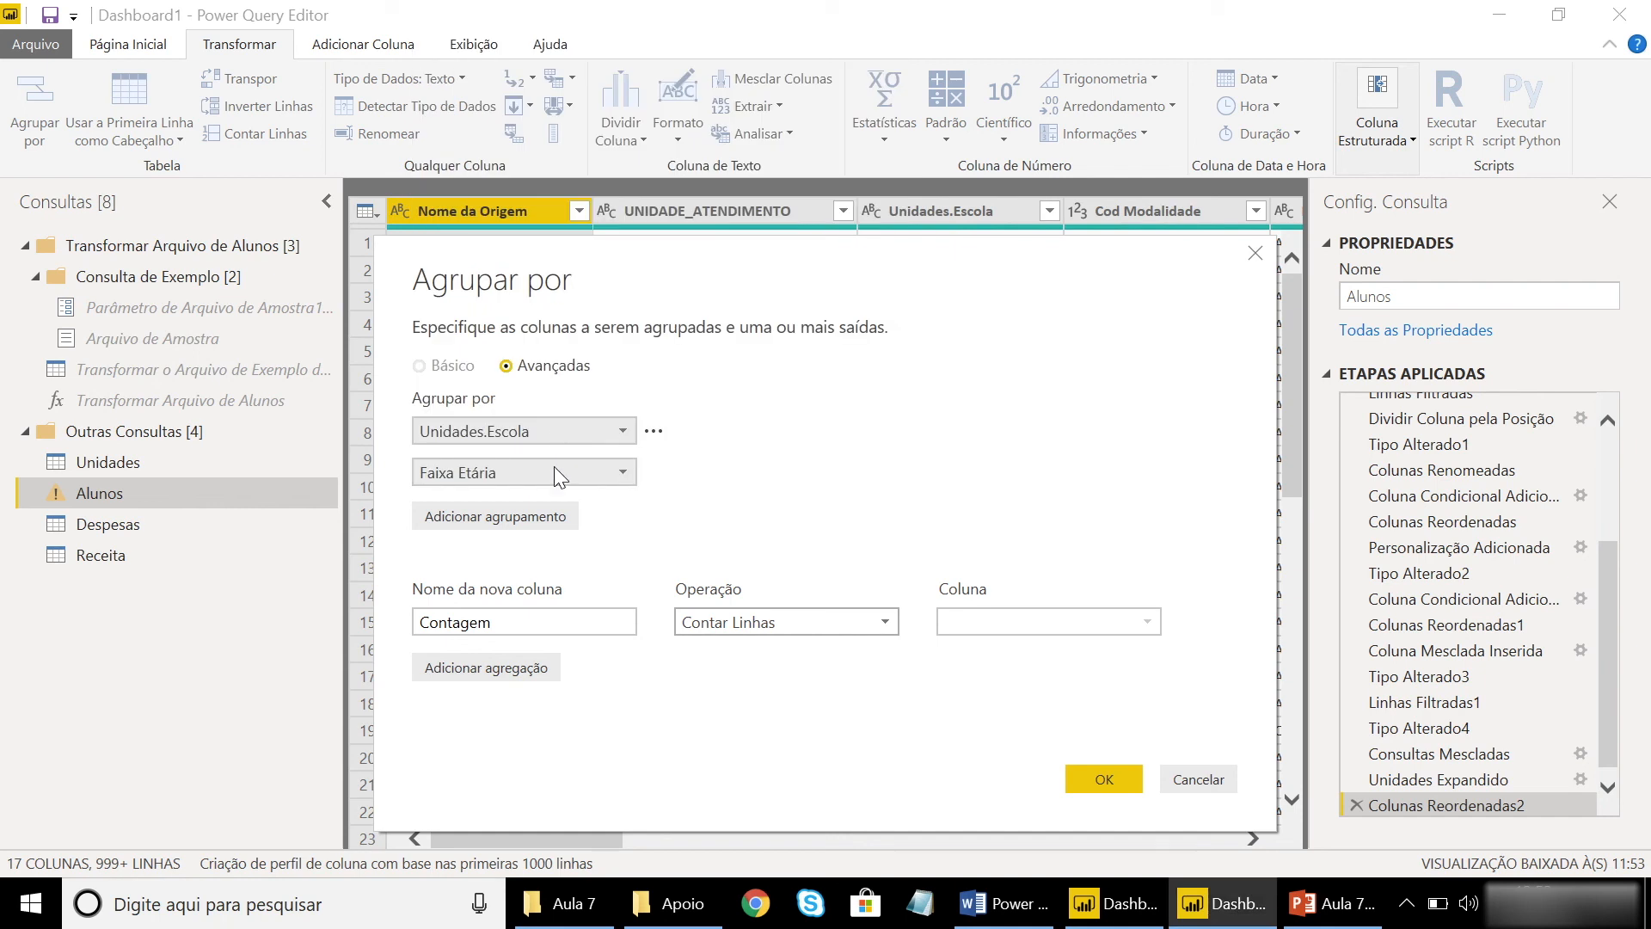
pyautogui.click(533, 517)
pyautogui.click(535, 515)
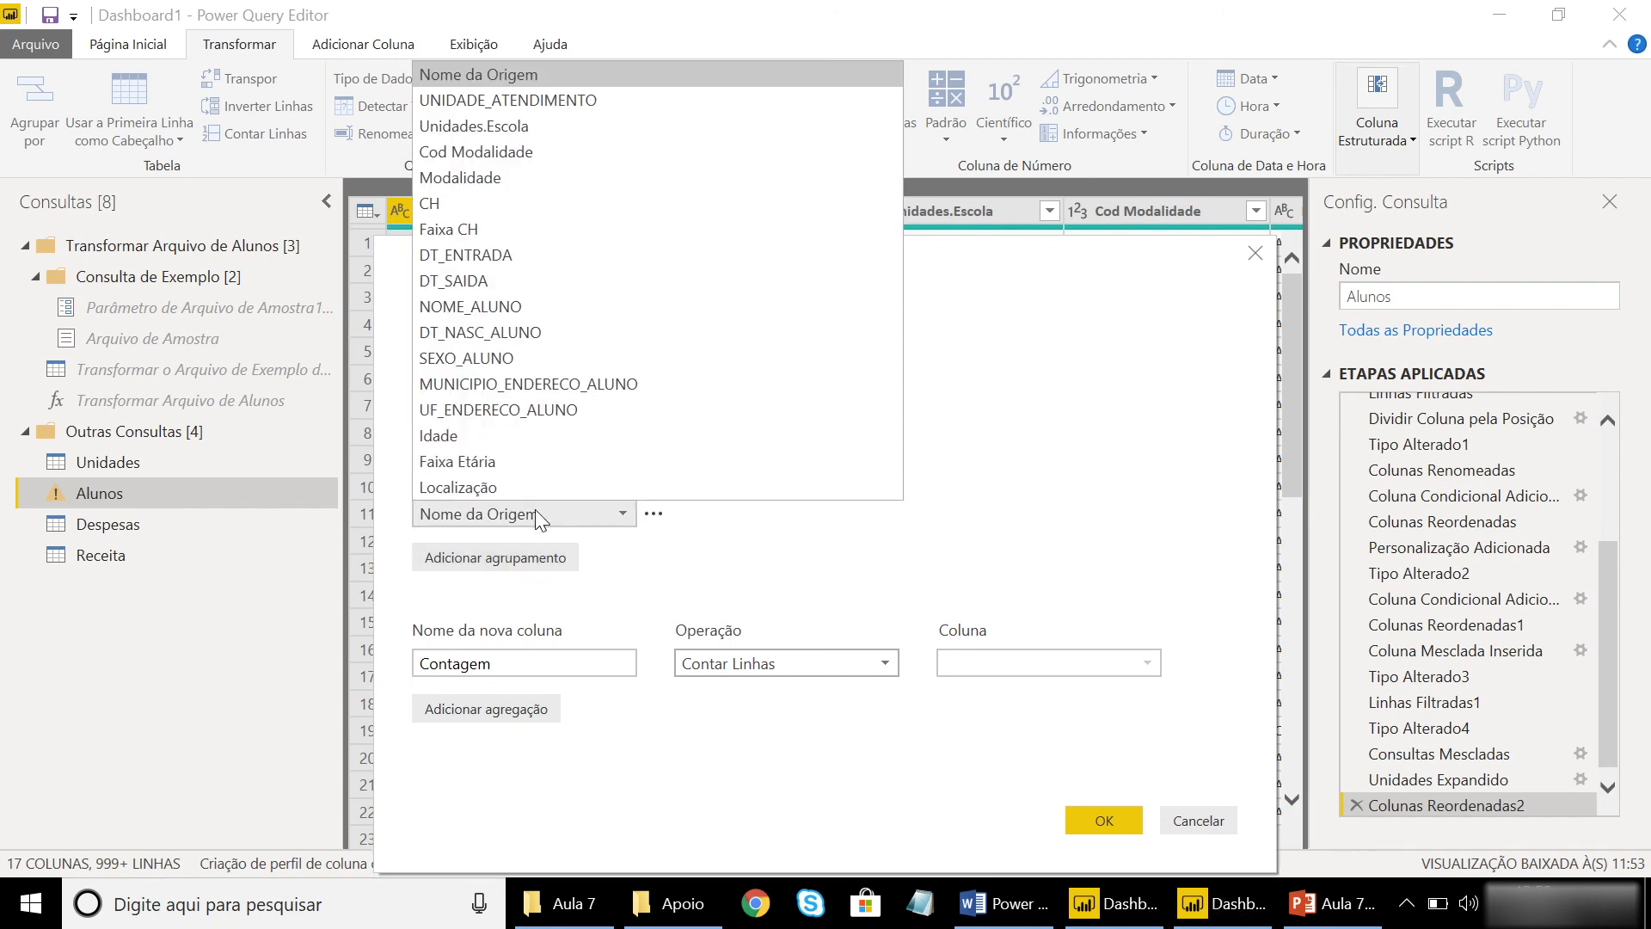
pyautogui.click(564, 230)
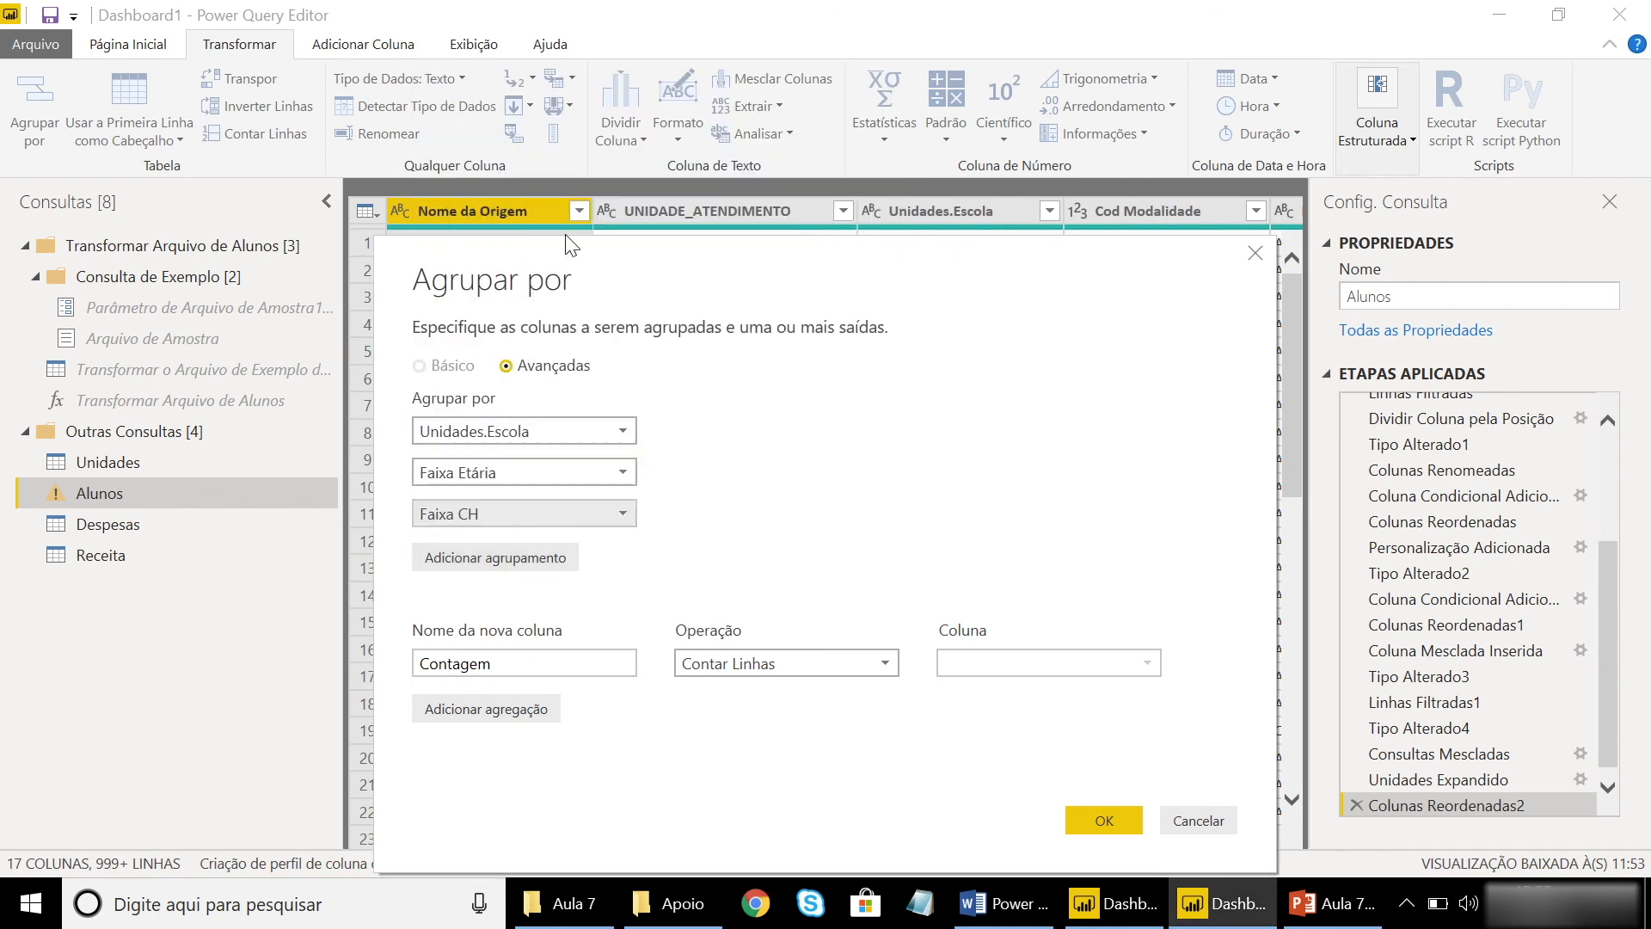
# Add SEXO_ALUNO and Modalidade as the fourth and fifth grouping columns
pyautogui.click(543, 558)
pyautogui.click(543, 551)
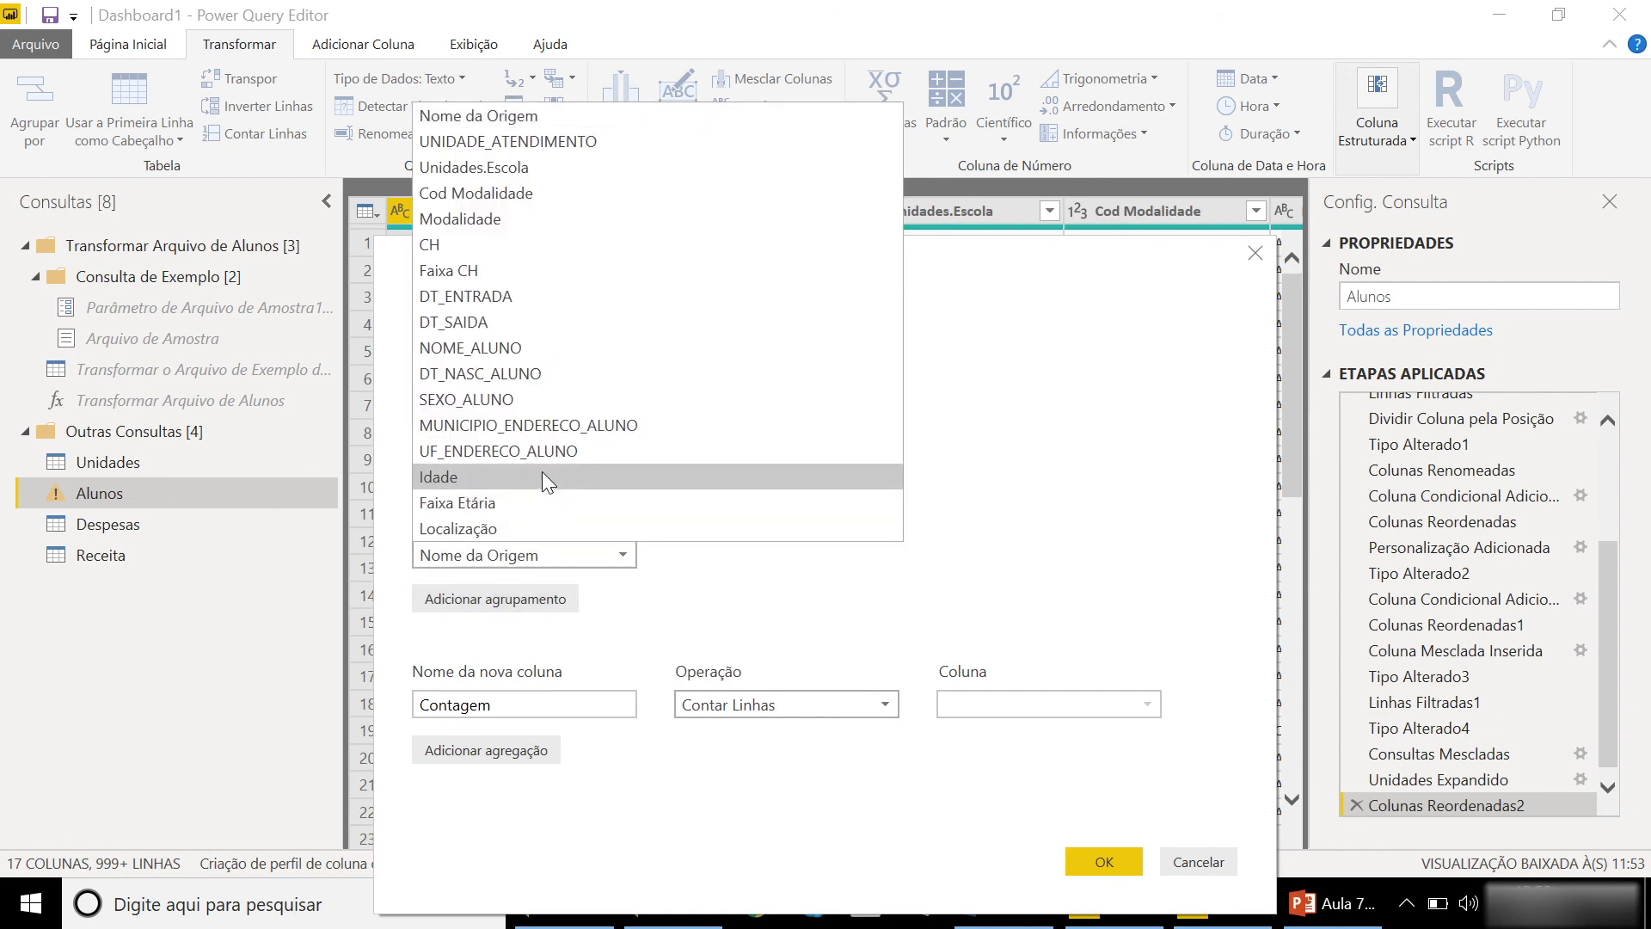
pyautogui.click(564, 401)
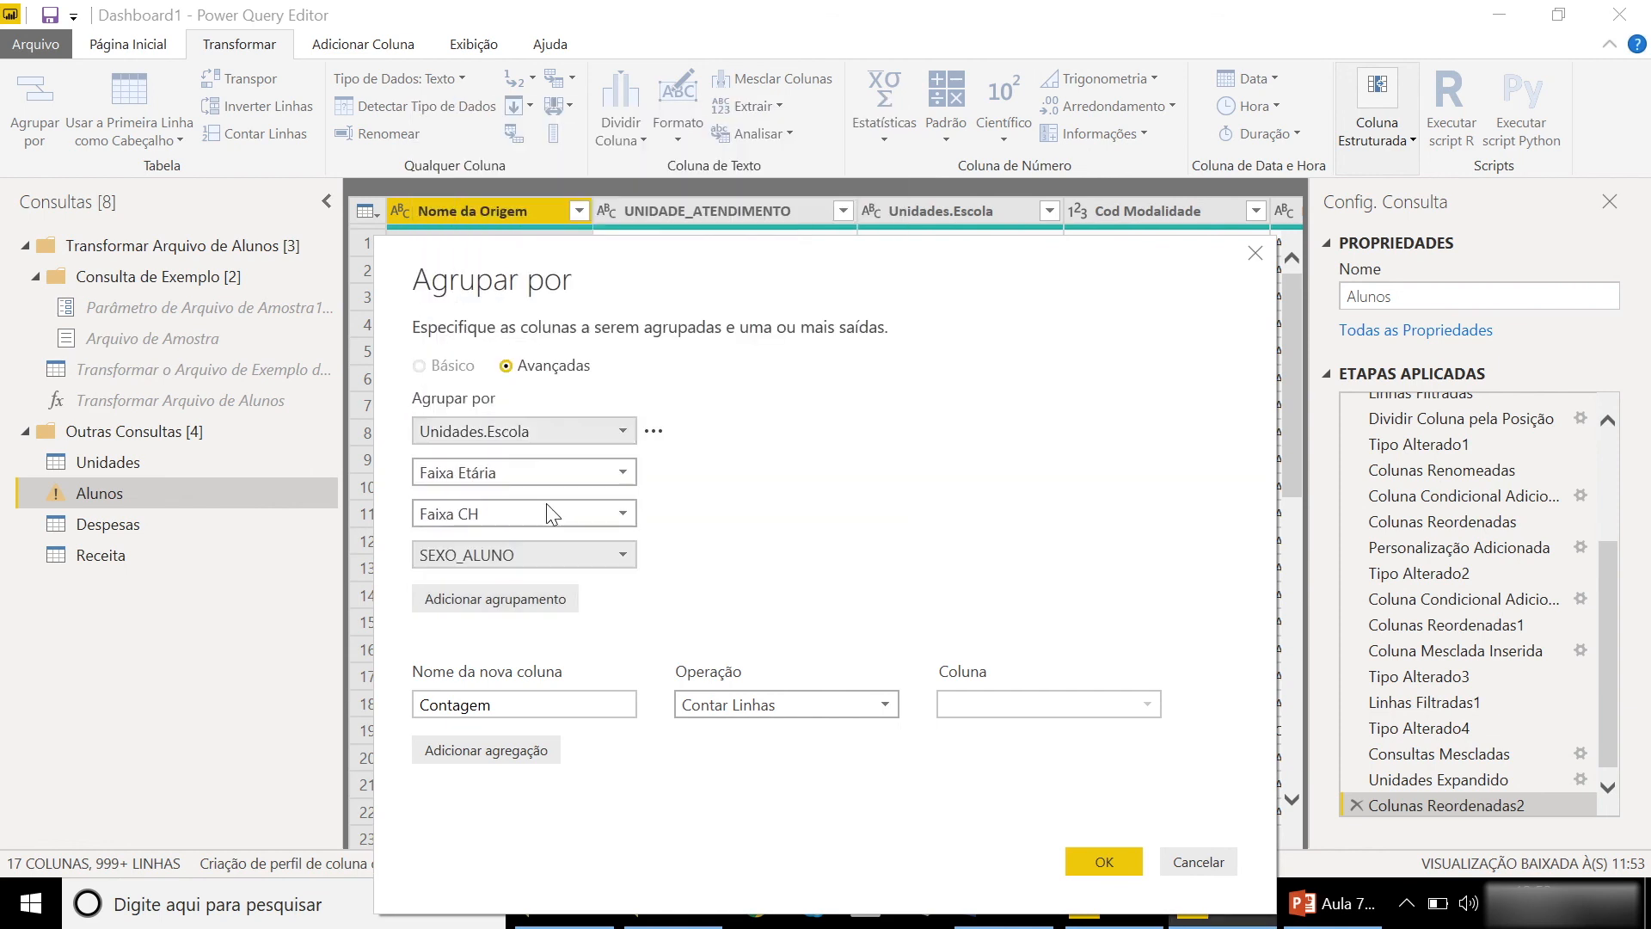
pyautogui.click(530, 598)
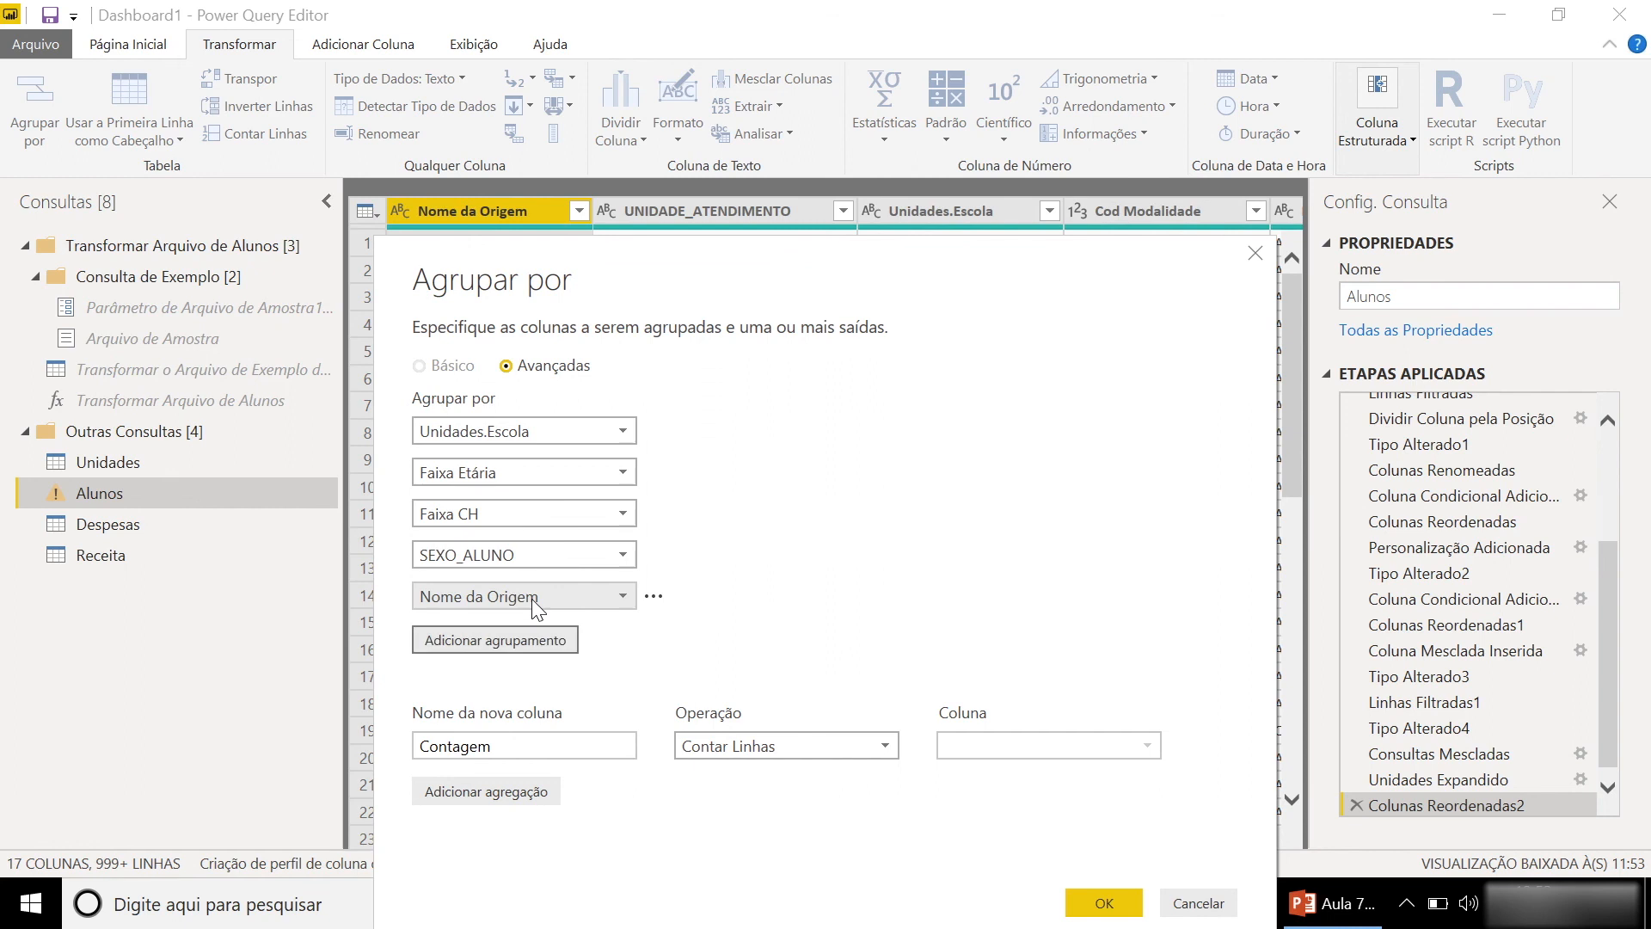
pyautogui.click(549, 590)
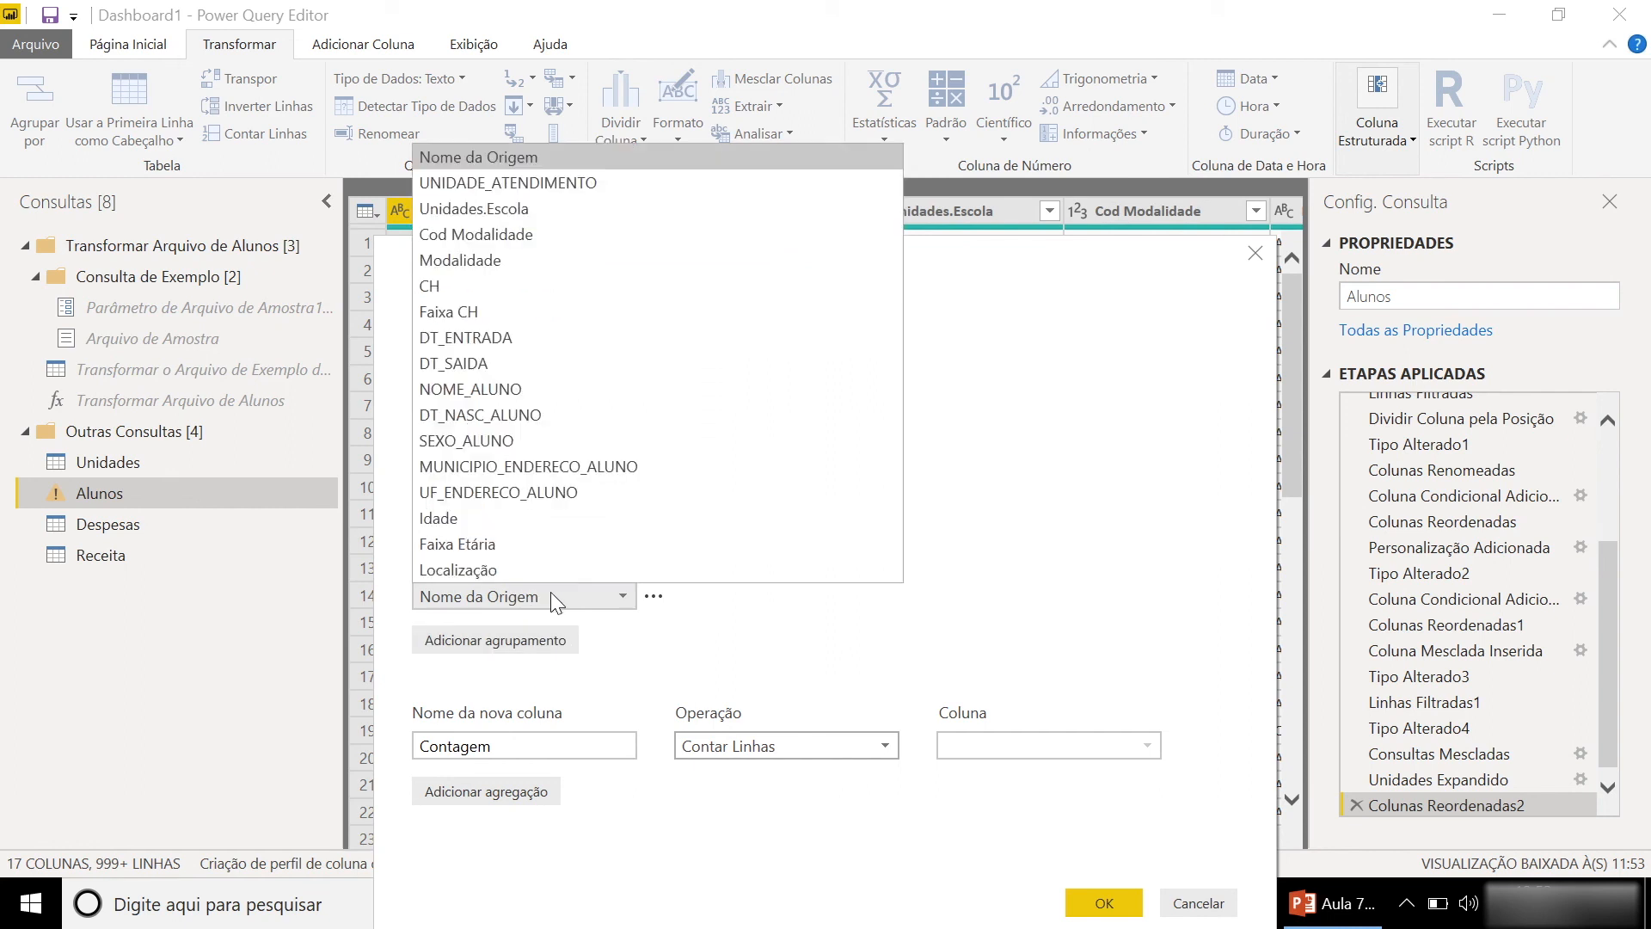
pyautogui.click(582, 259)
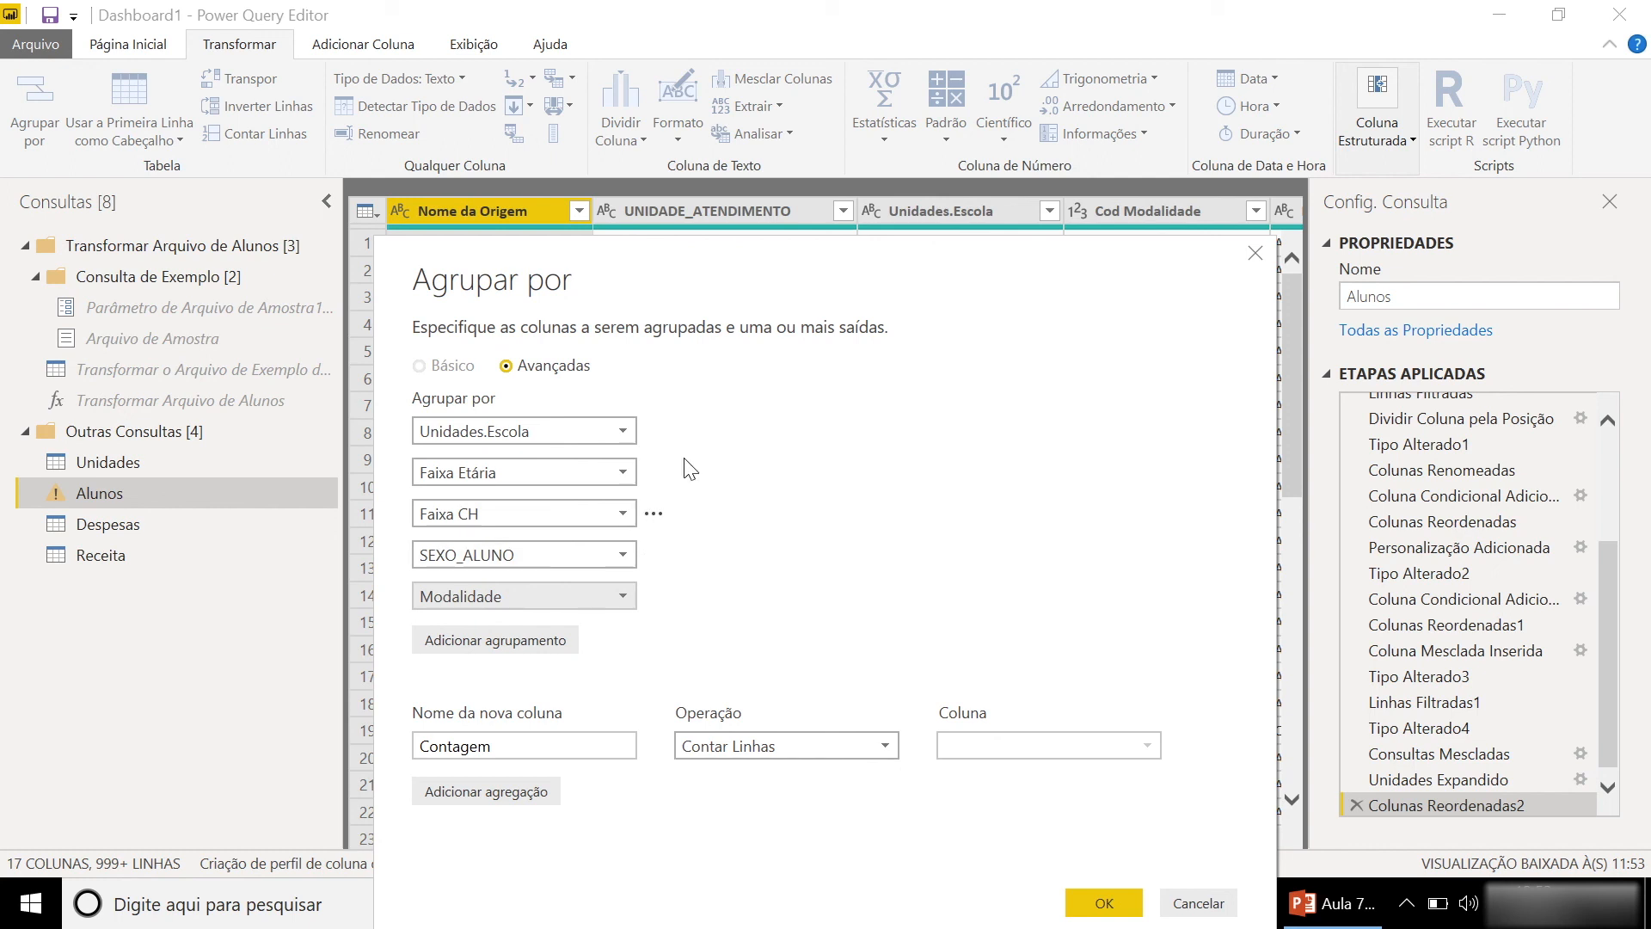
# Name the row-count column Matrículas, apply the grouping to the Alunos query and review the grouped columns
pyautogui.click(634, 753)
pyautogui.write('Ma')
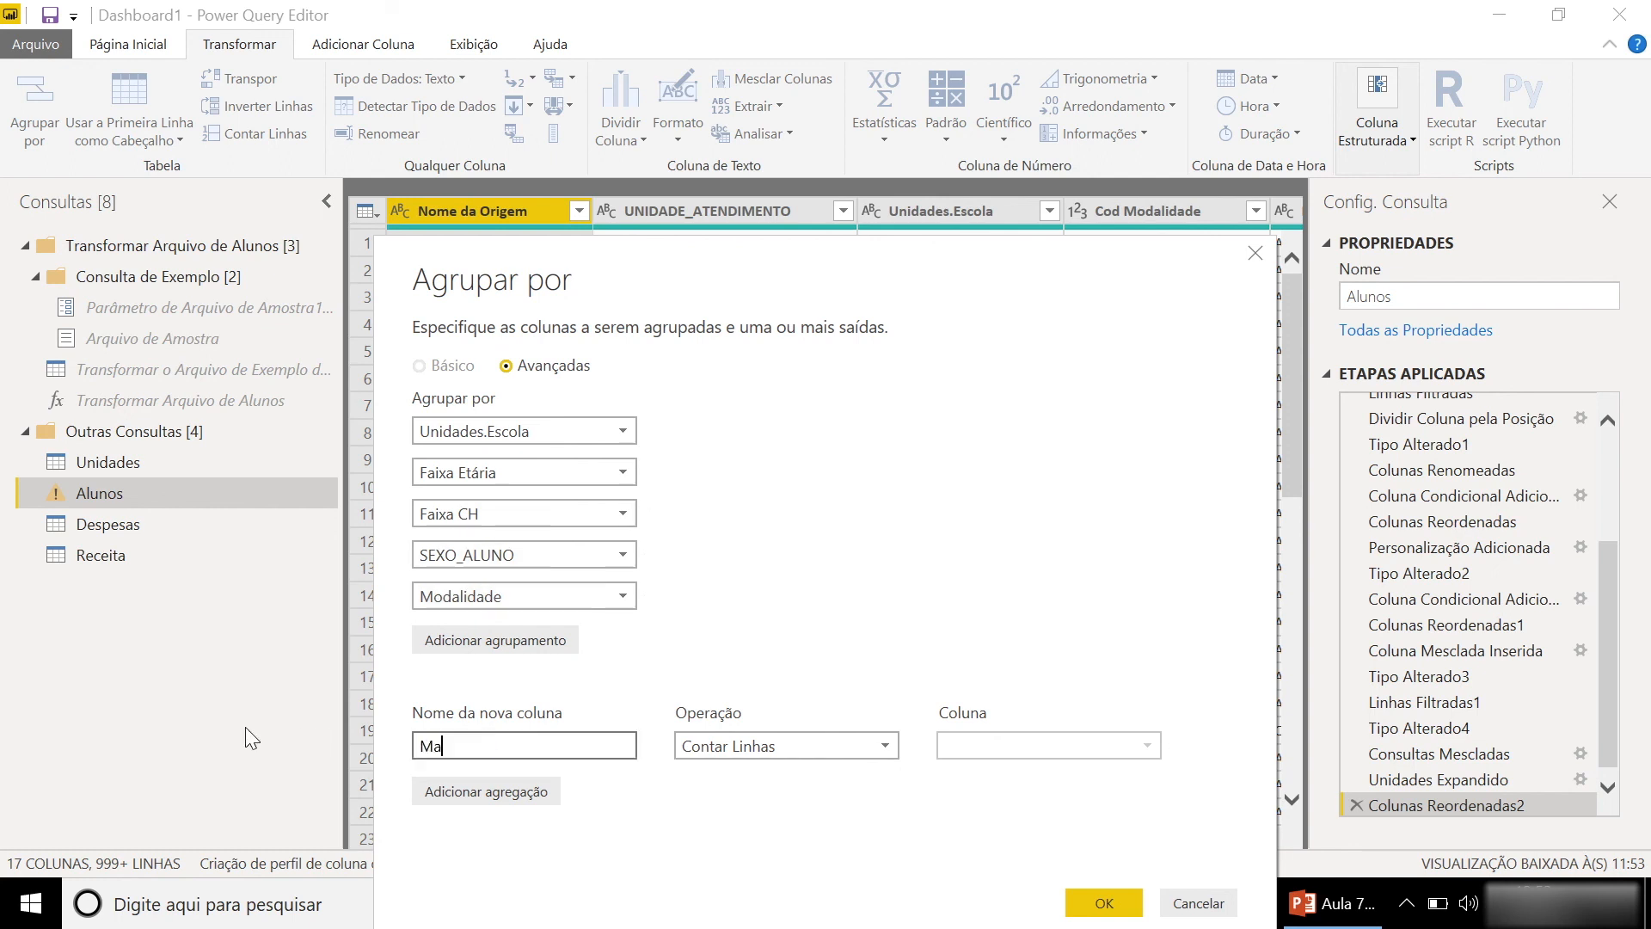
pyautogui.write('trículas')
pyautogui.click(1097, 901)
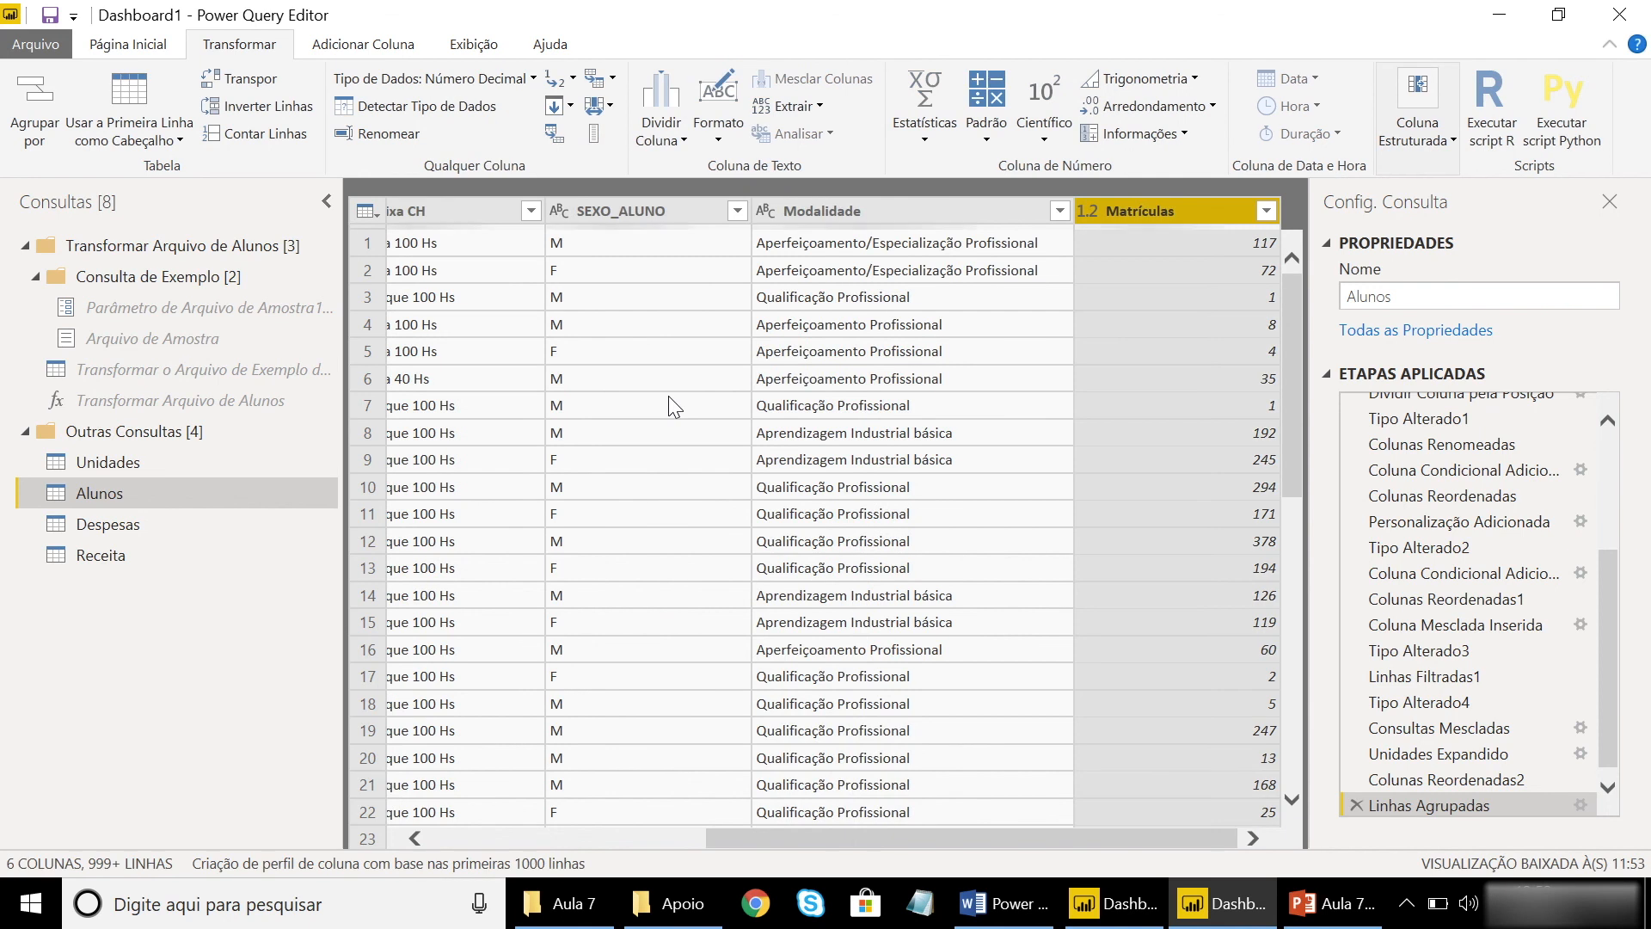
pyautogui.moveTo(864, 841); pyautogui.dragTo(587, 841)
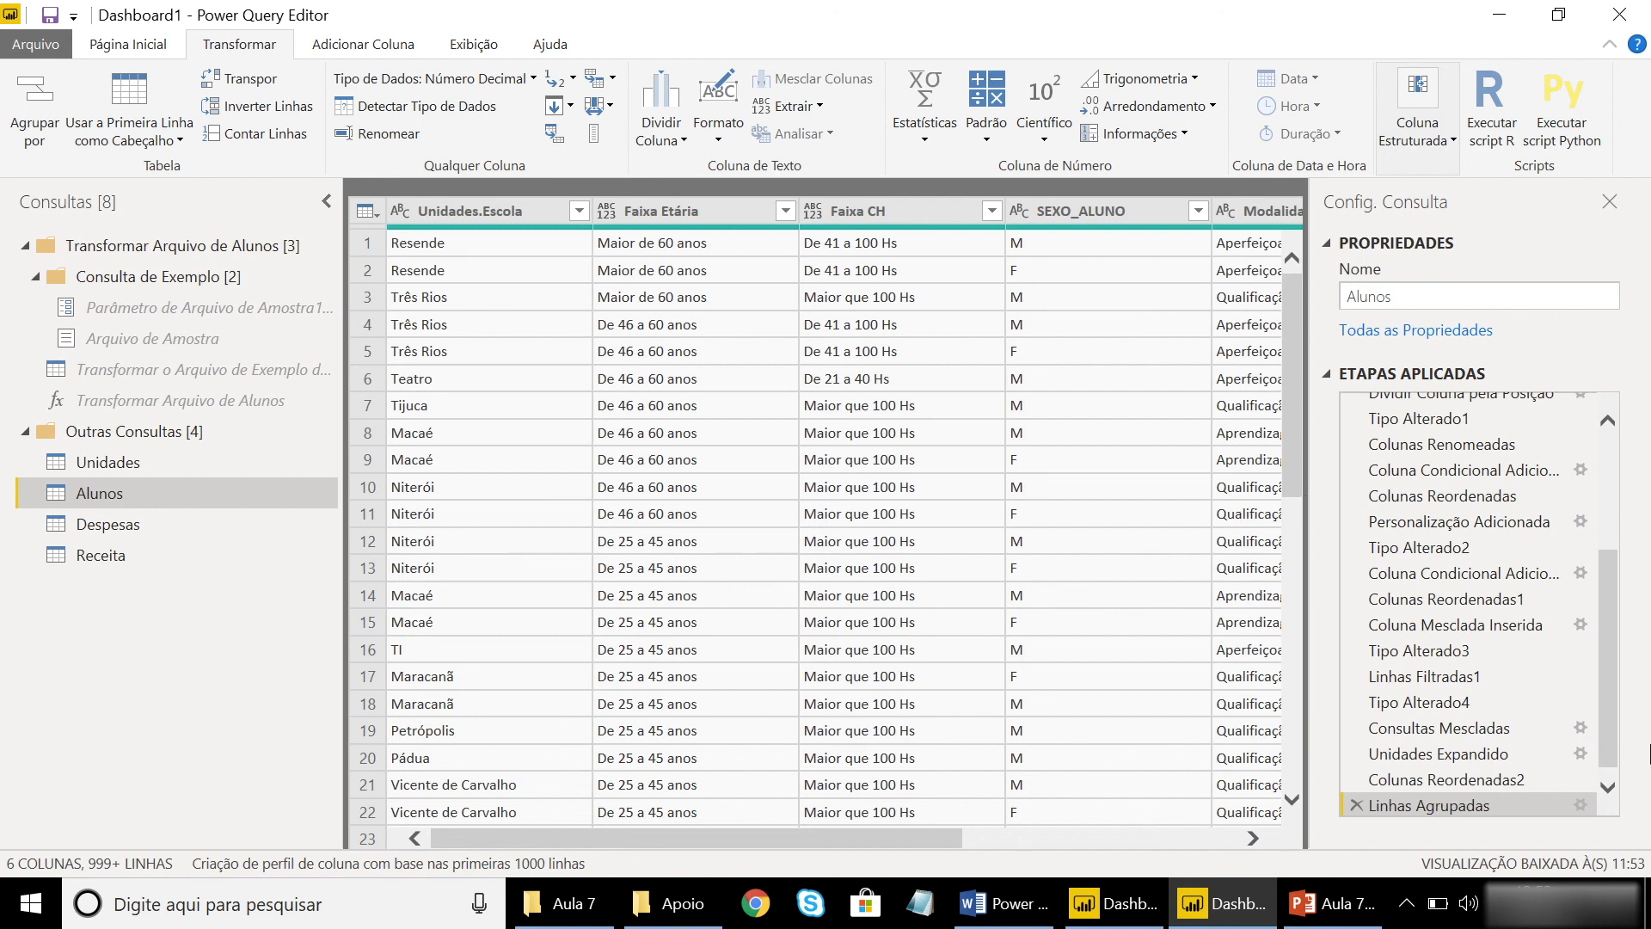
# Edit the Linhas Agrupadas step of Alunos to remove Modalidade from the grouping columns, and apply it
pyautogui.doubleClick(1401, 806)
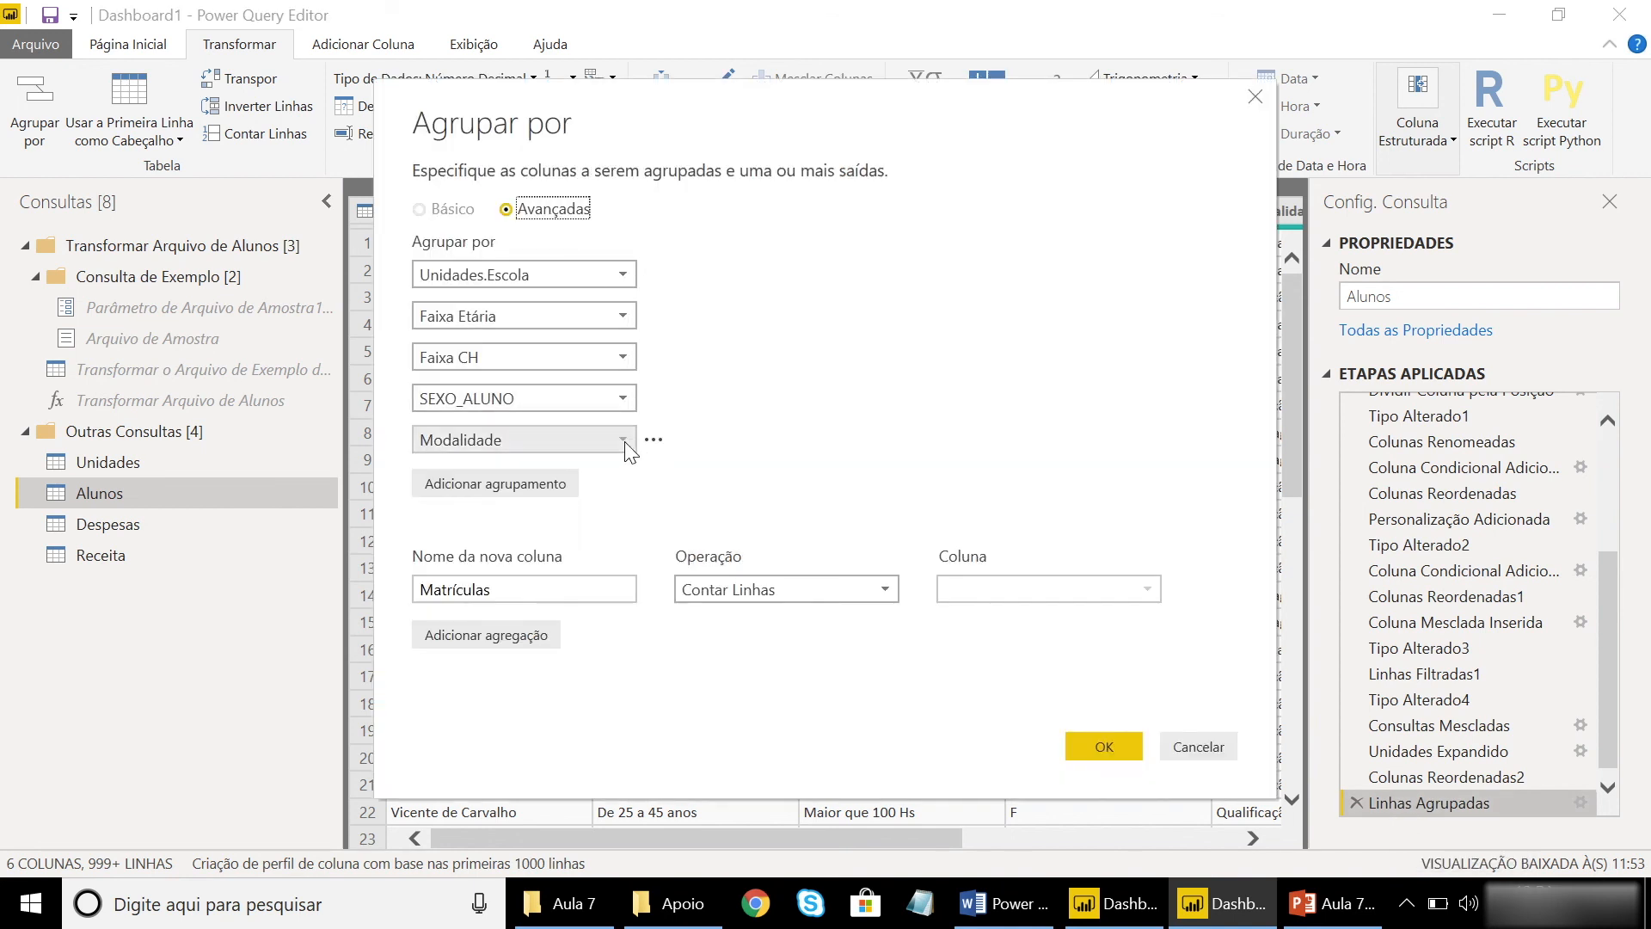
pyautogui.click(598, 440)
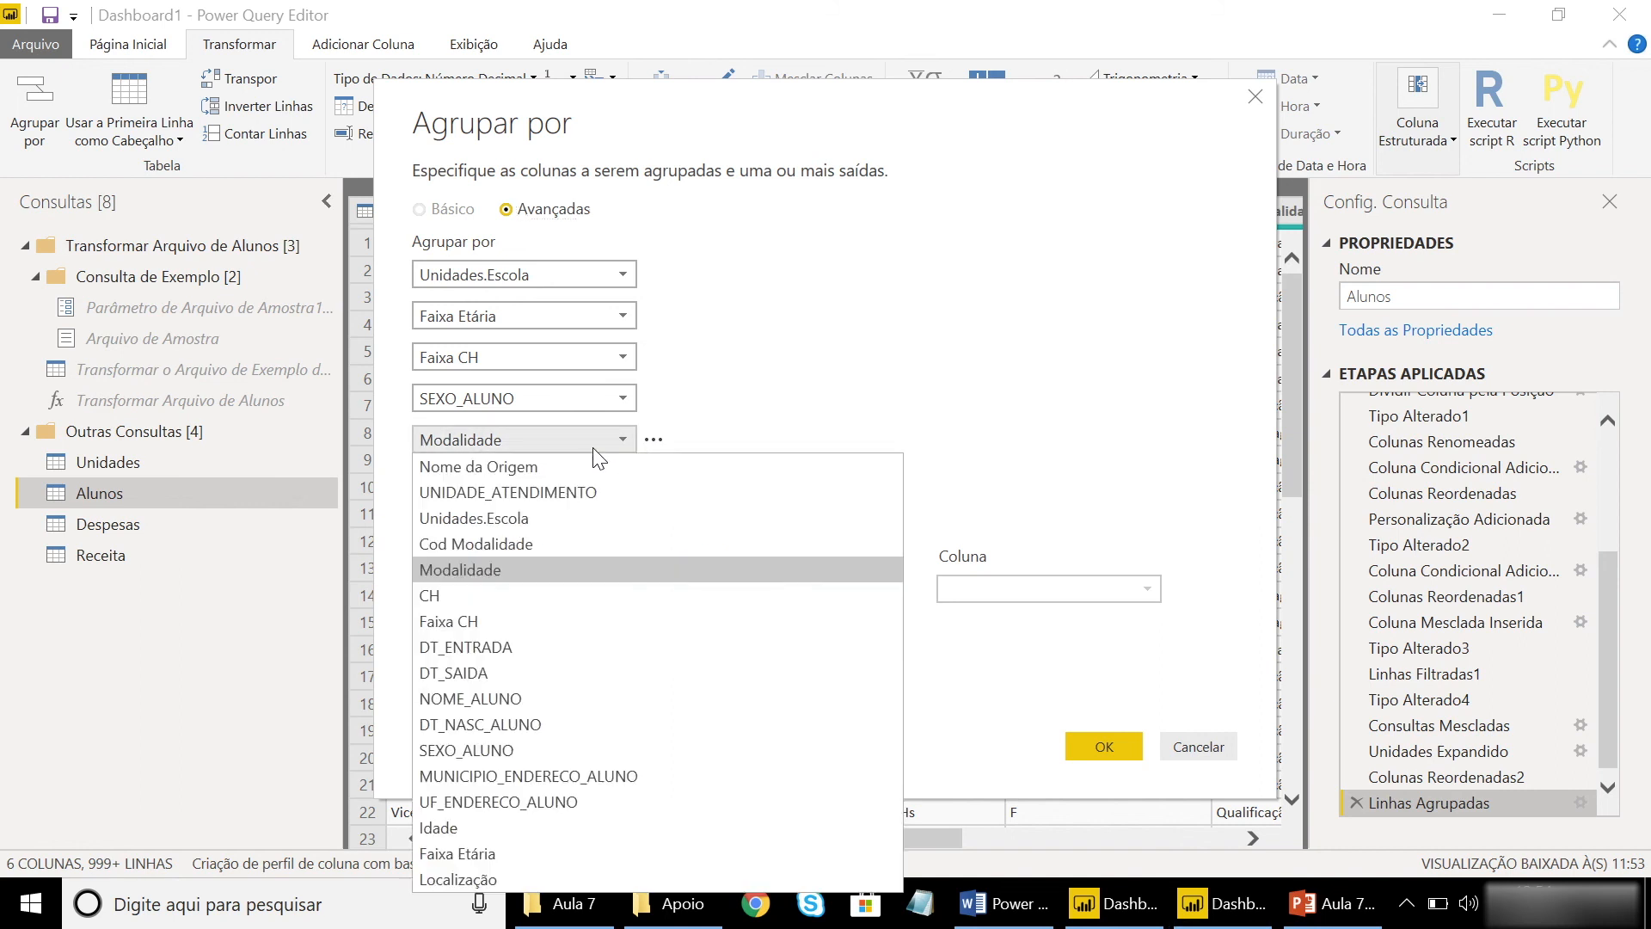
pyautogui.click(593, 448)
pyautogui.click(652, 440)
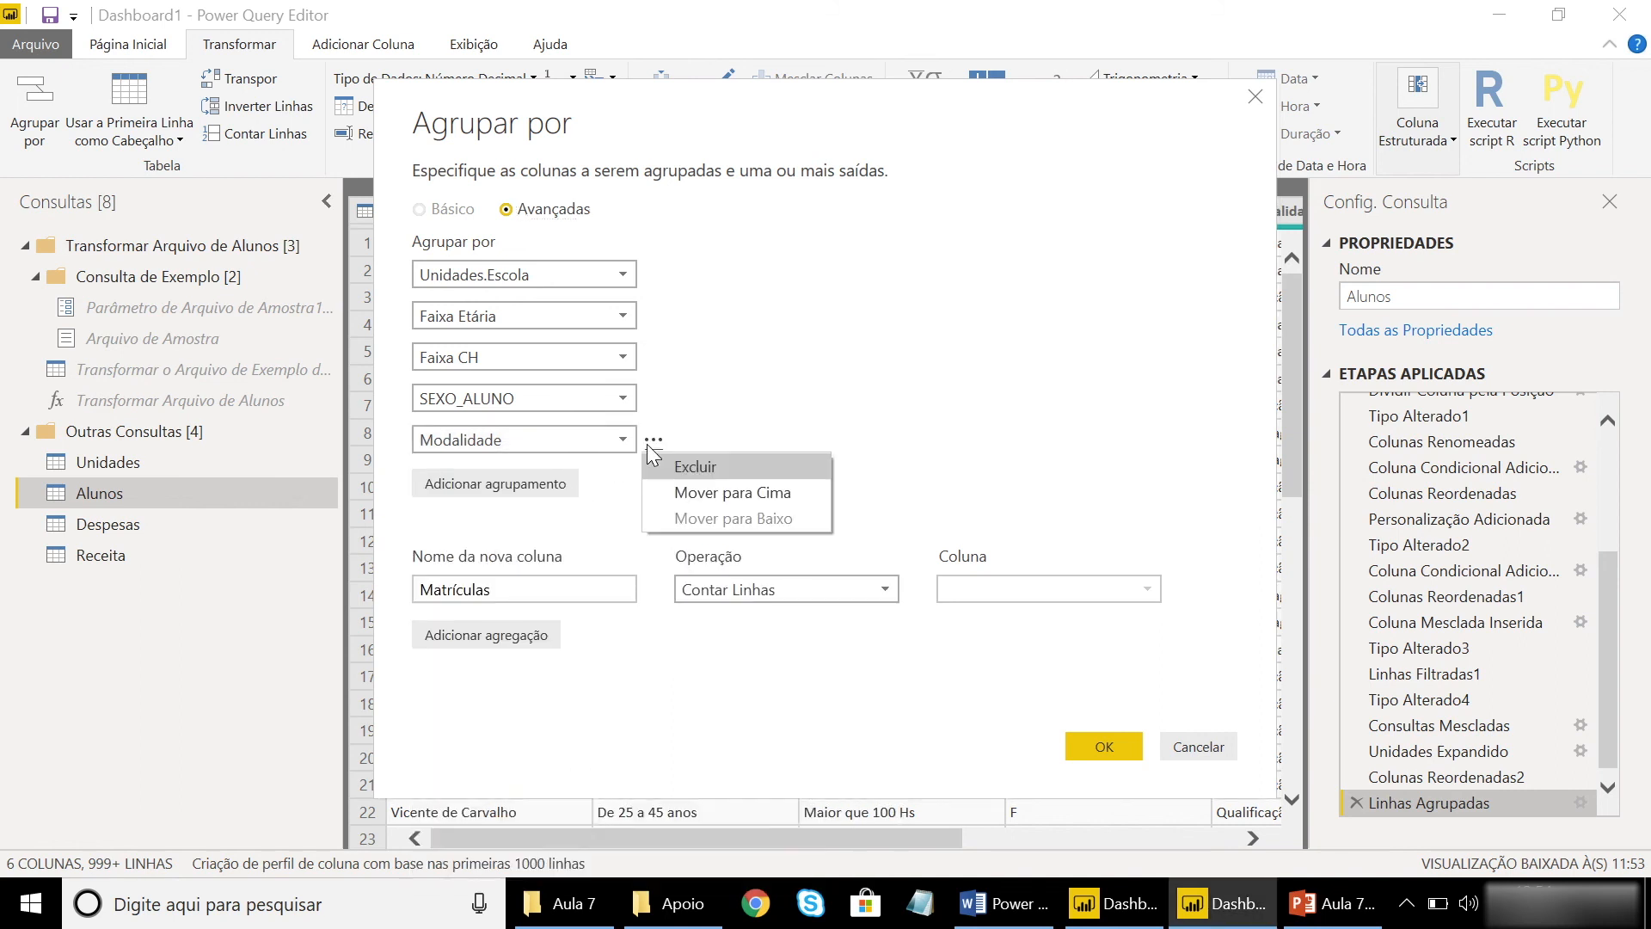
pyautogui.click(679, 466)
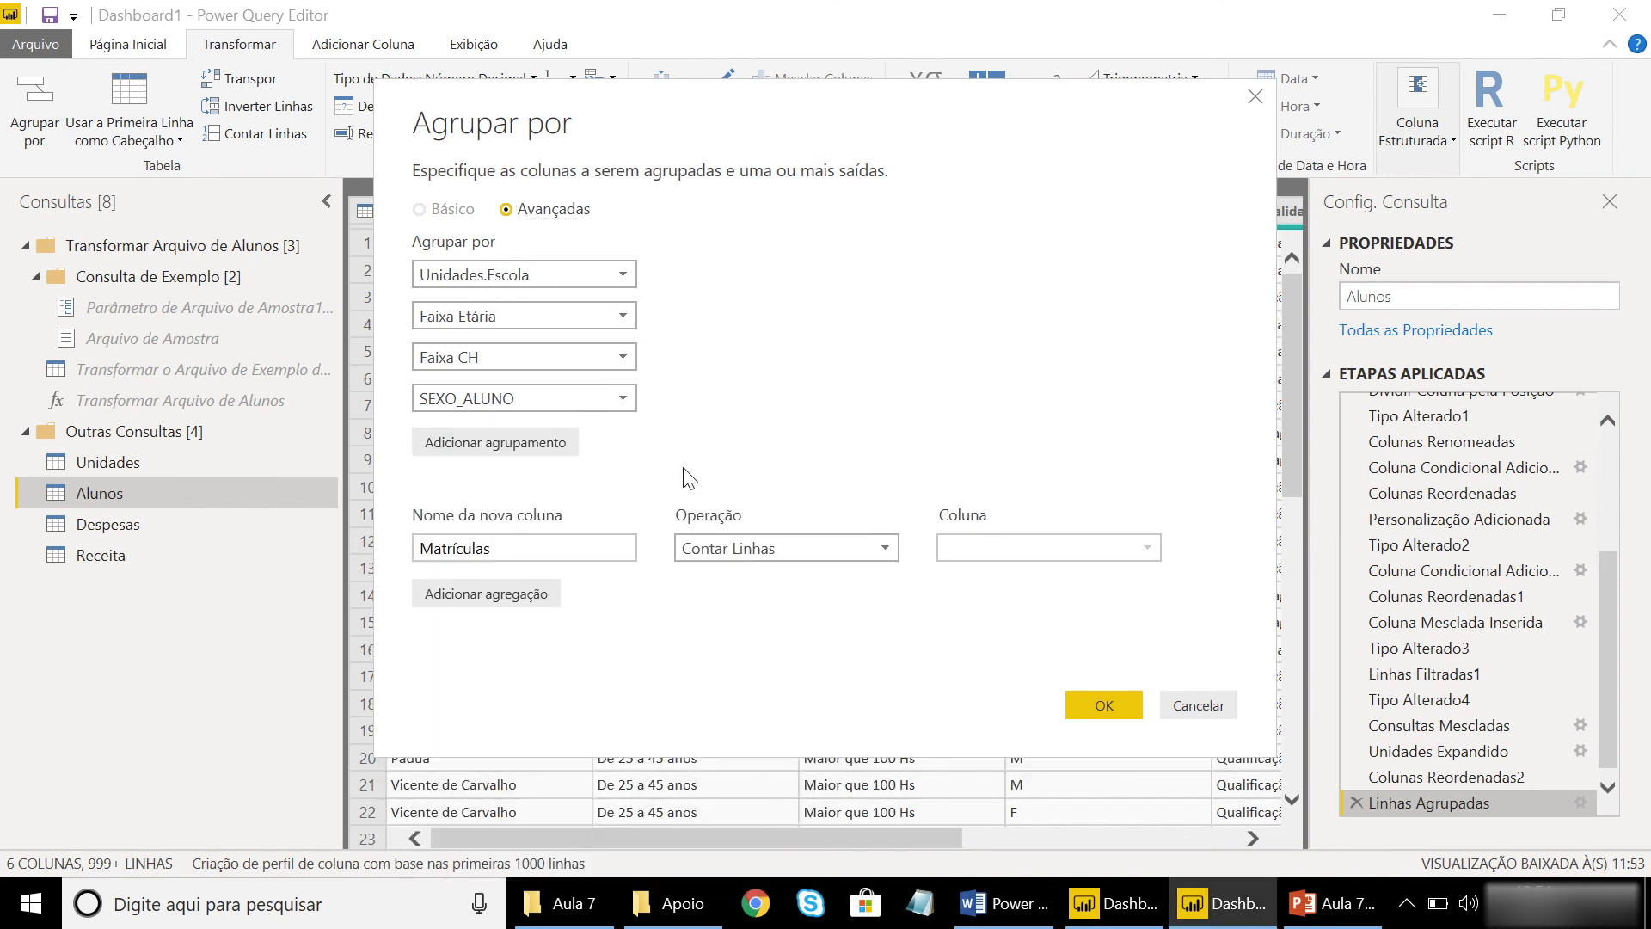
pyautogui.click(1108, 705)
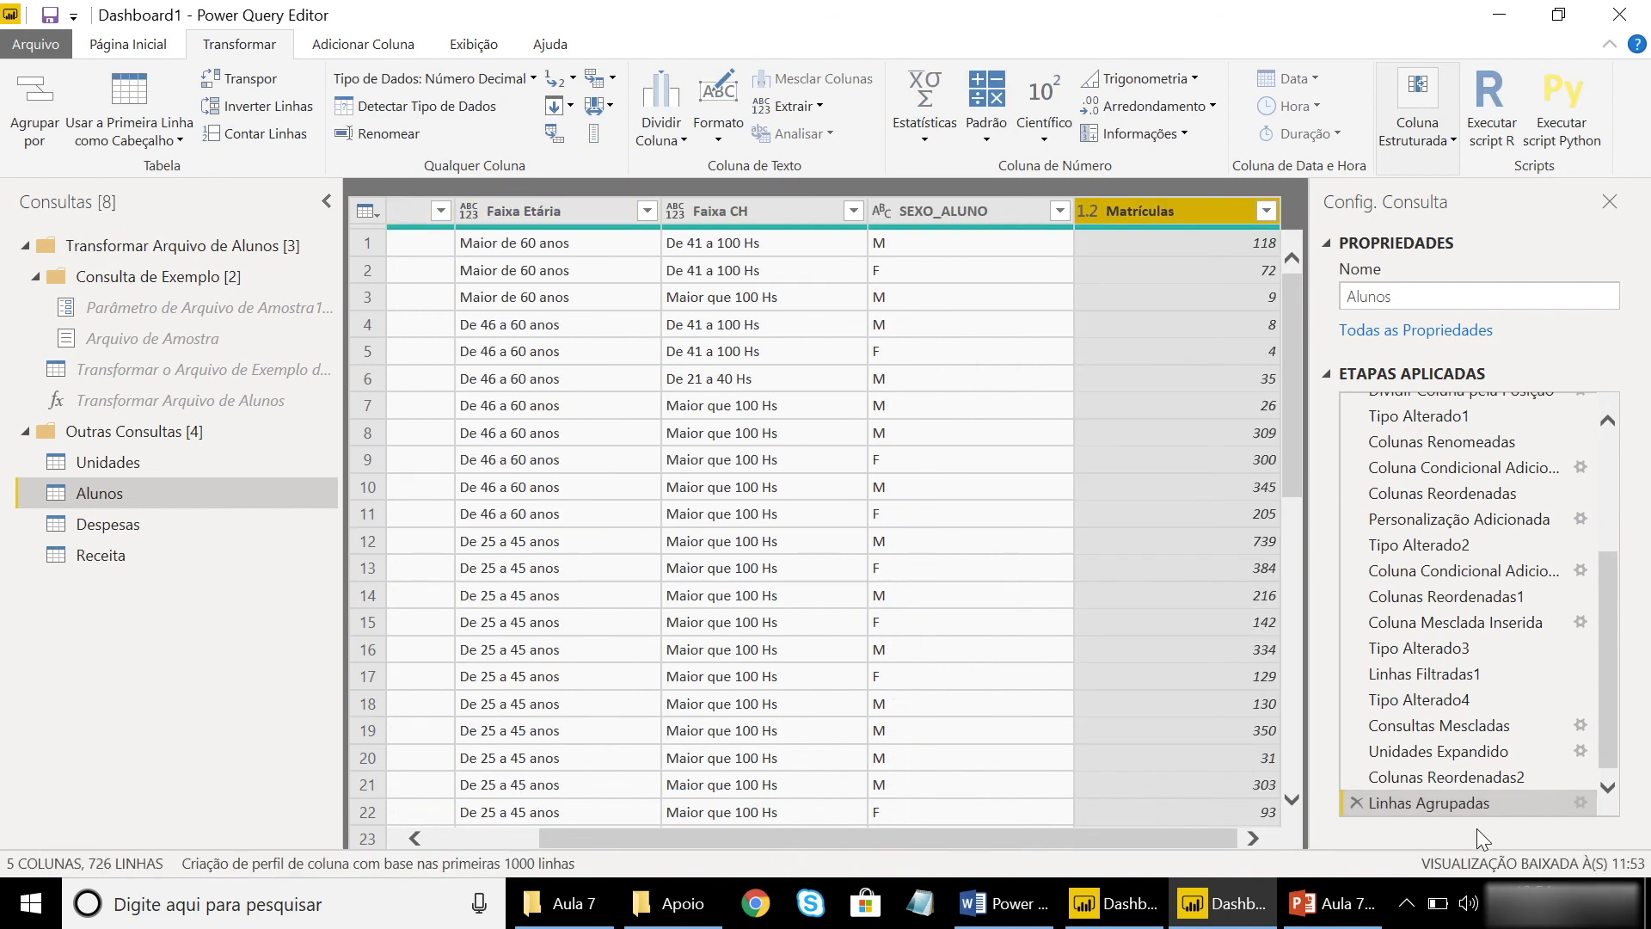
# Reopen the Linhas Agrupadas step, add Modalidade back as the last grouping column, apply it and review the table
pyautogui.doubleClick(1457, 797)
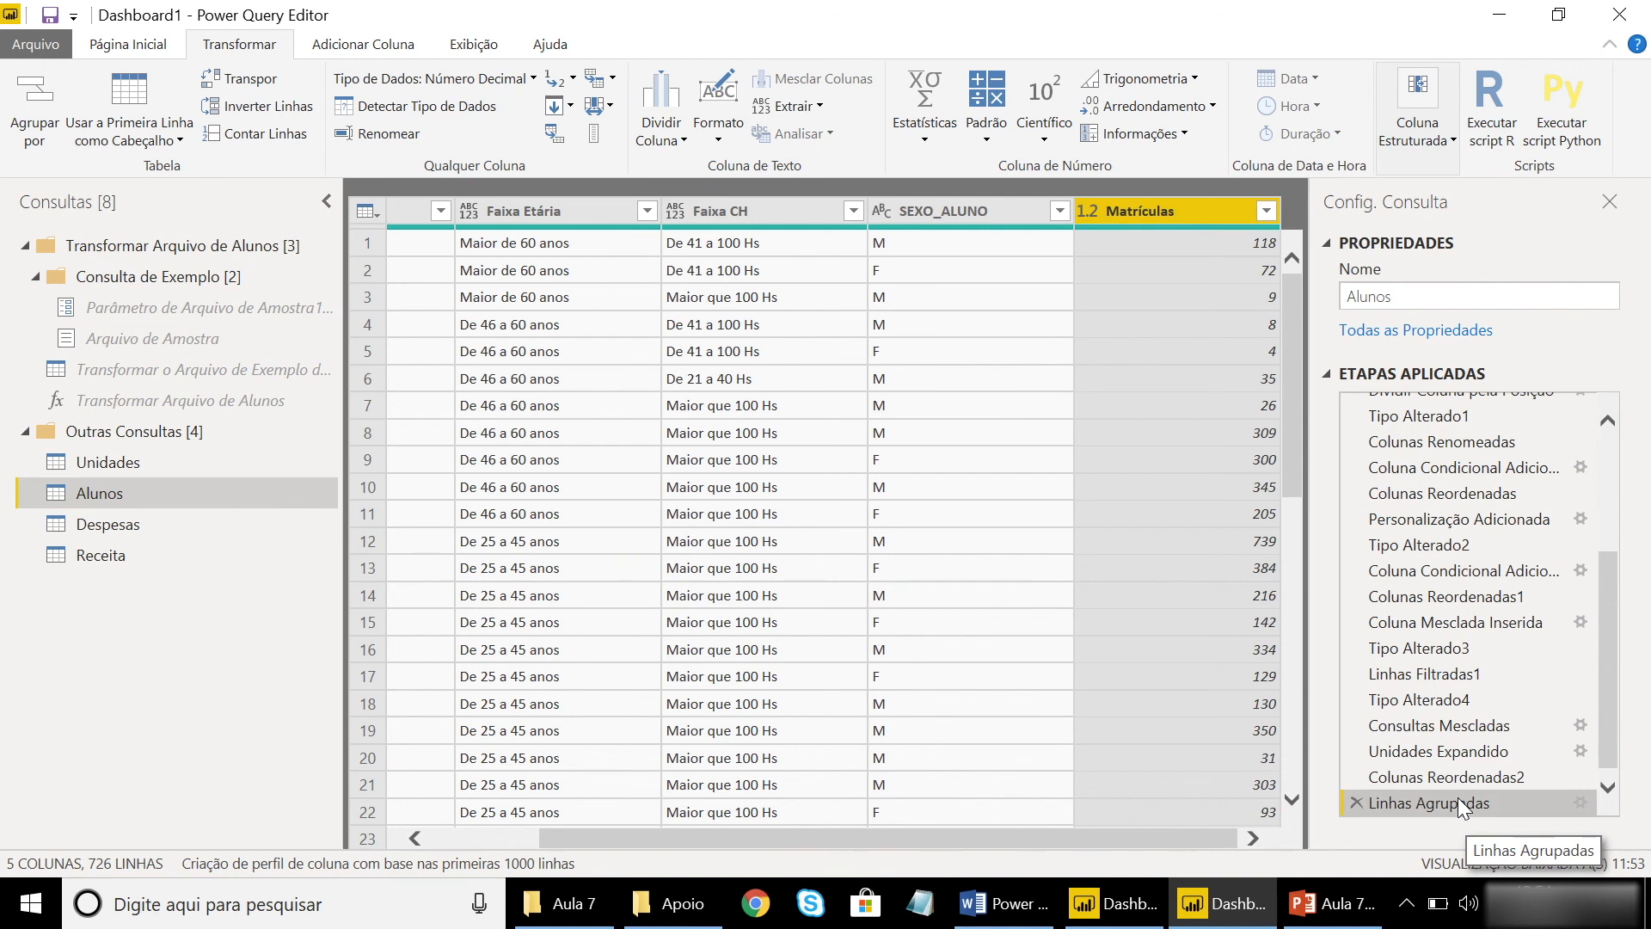
pyautogui.click(540, 461)
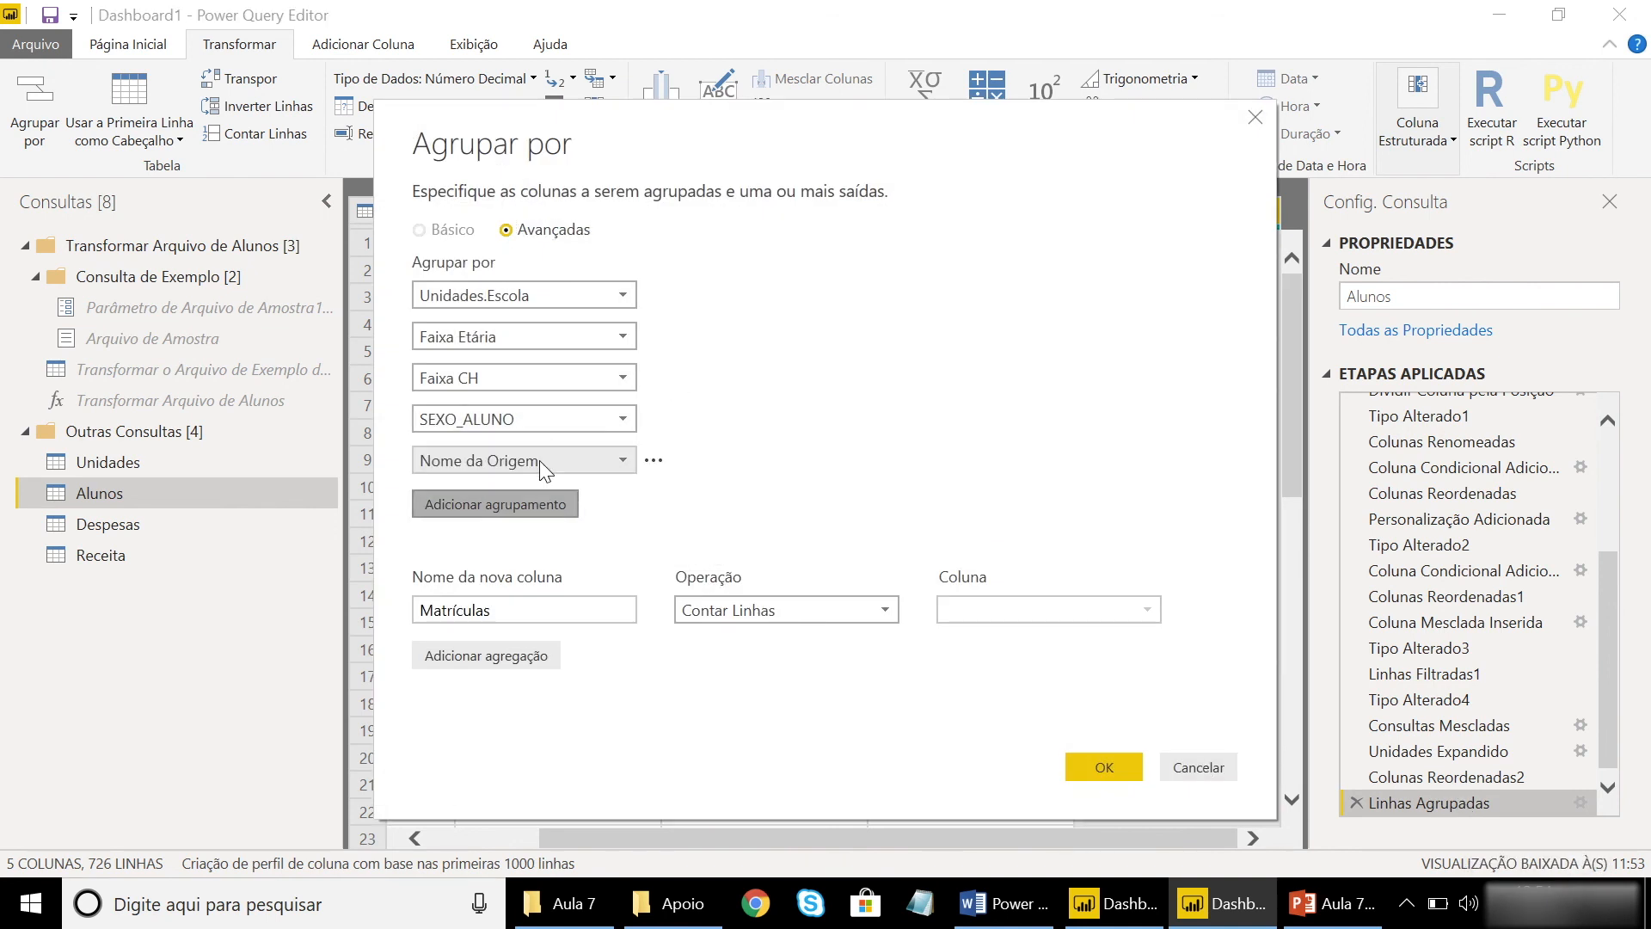
pyautogui.click(539, 461)
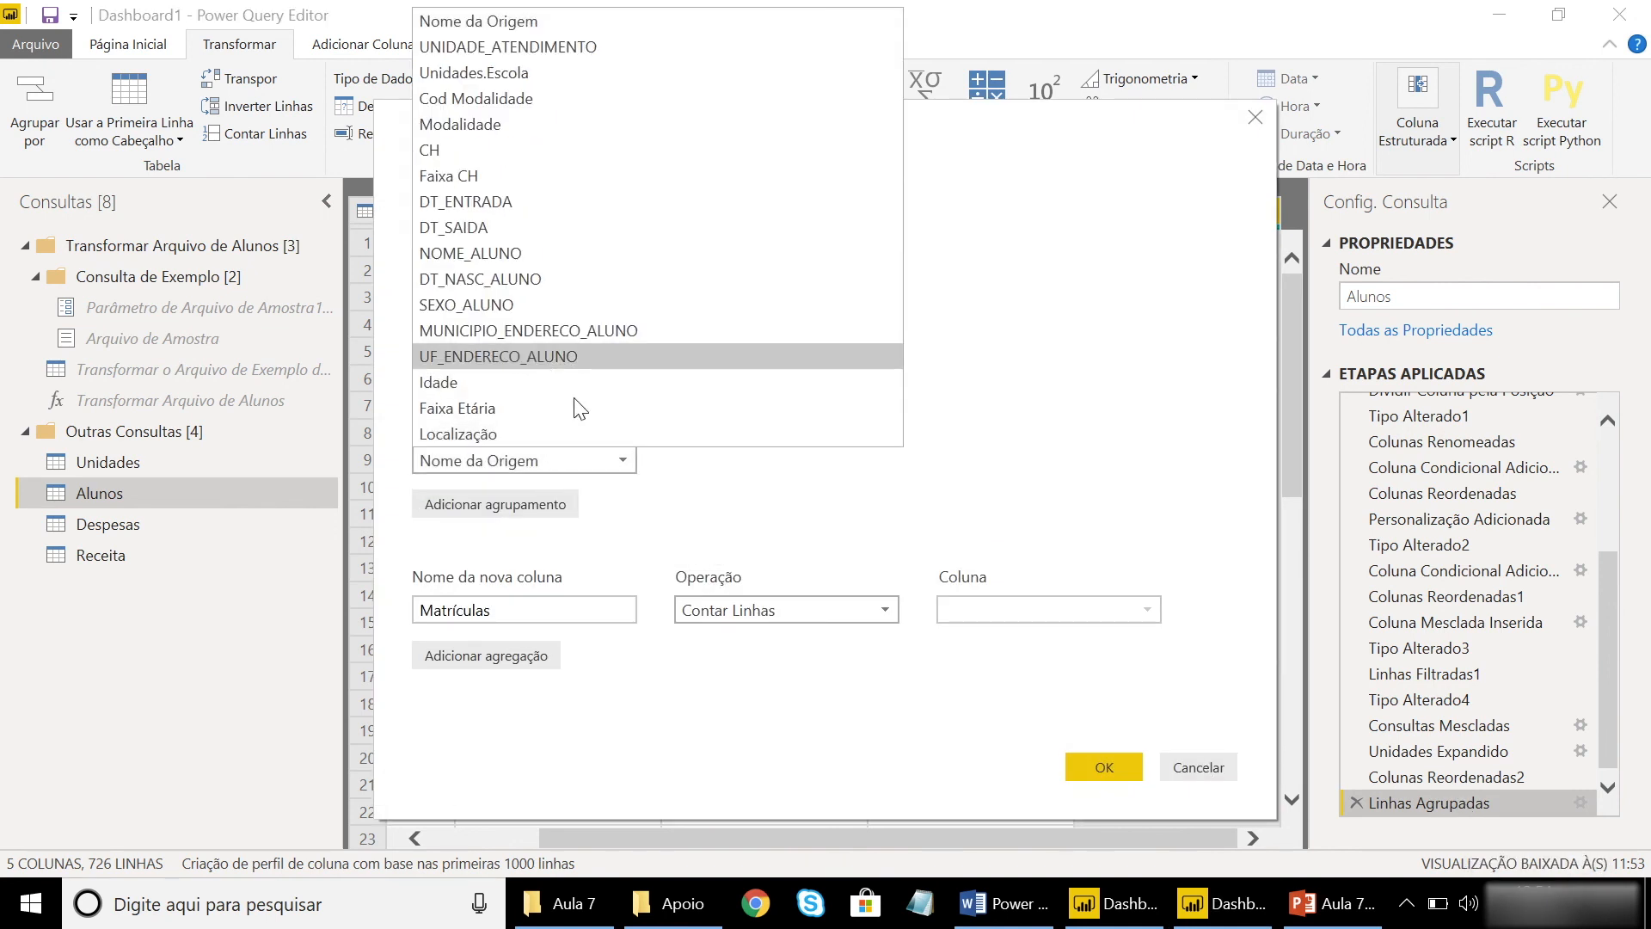
pyautogui.click(521, 127)
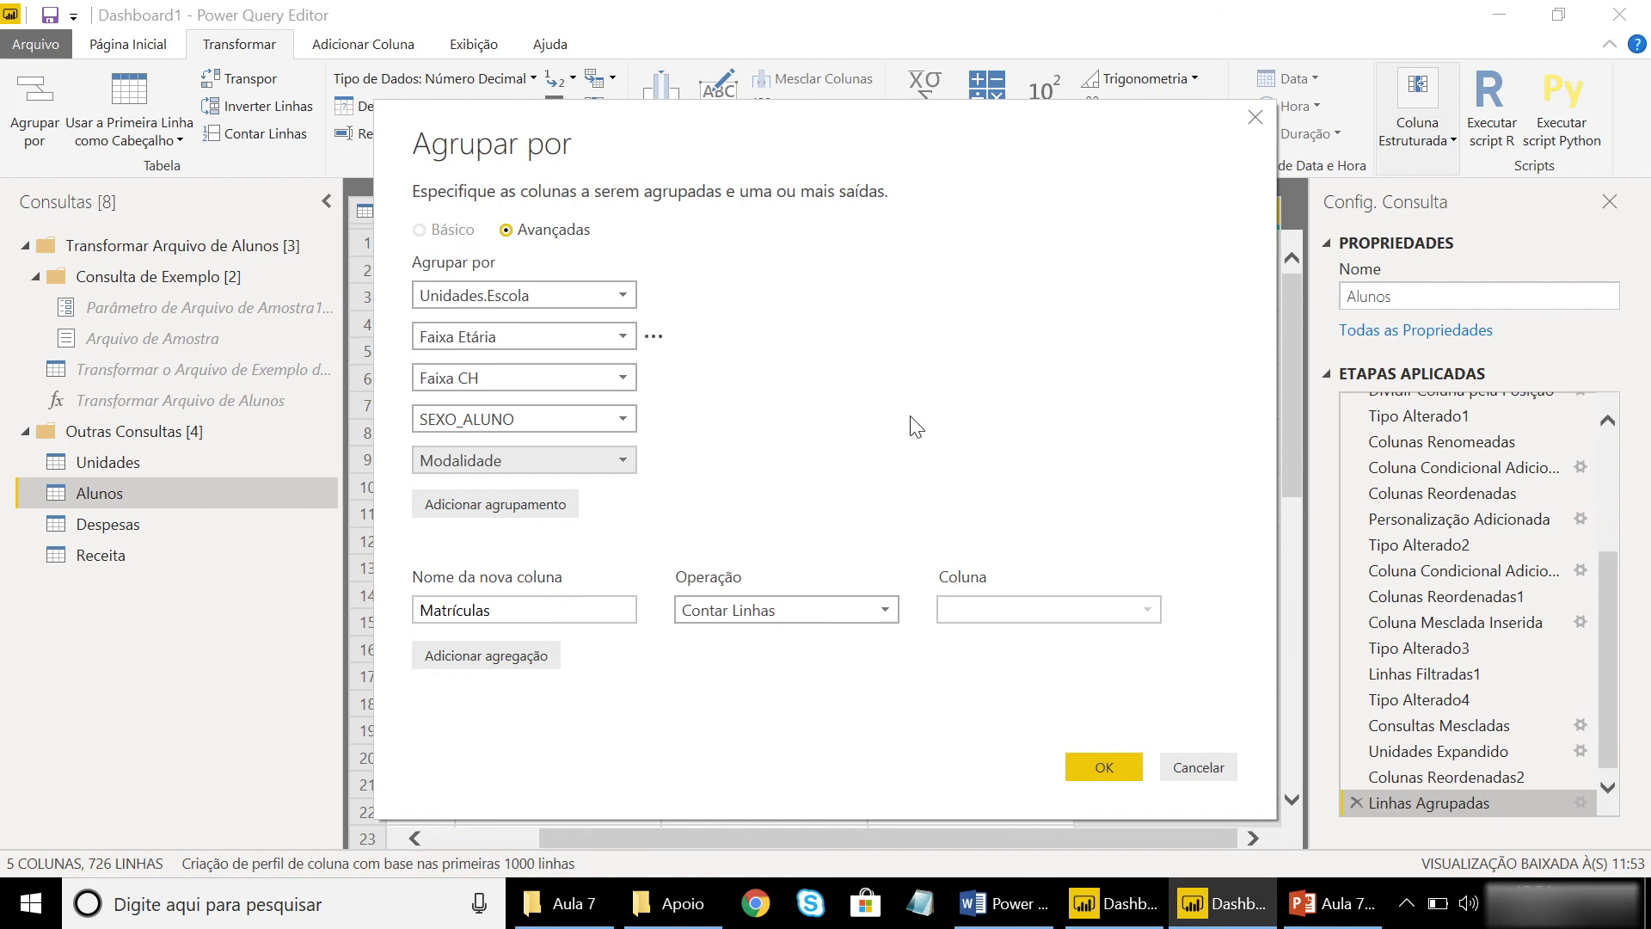
pyautogui.click(1094, 768)
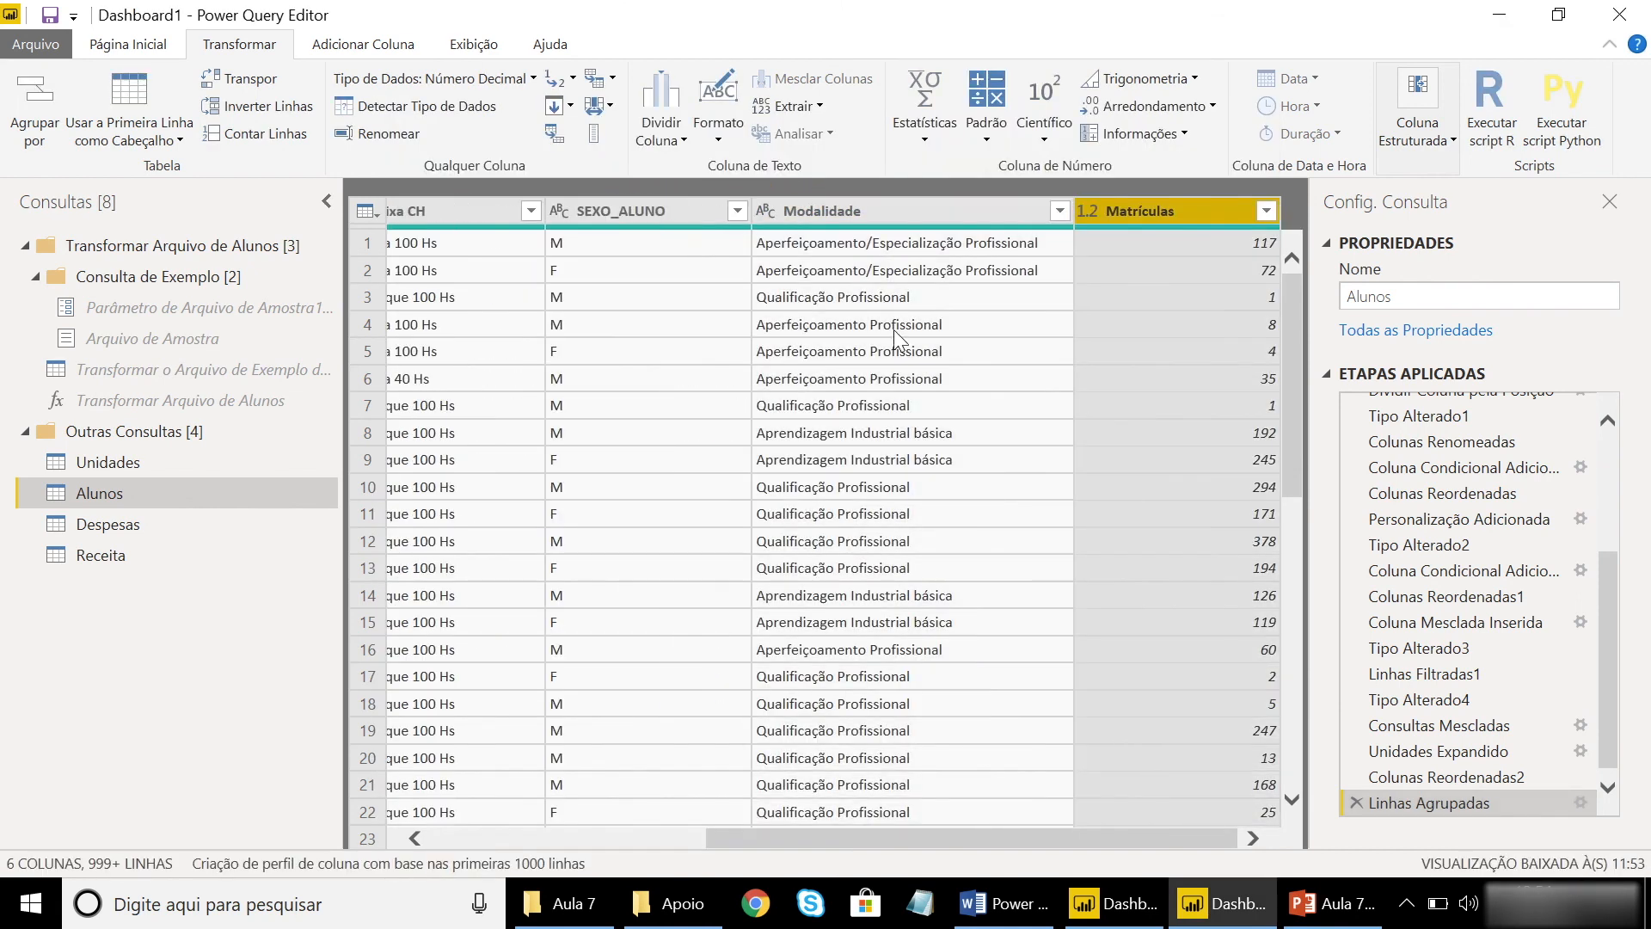
pyautogui.moveTo(928, 838); pyautogui.dragTo(587, 761)
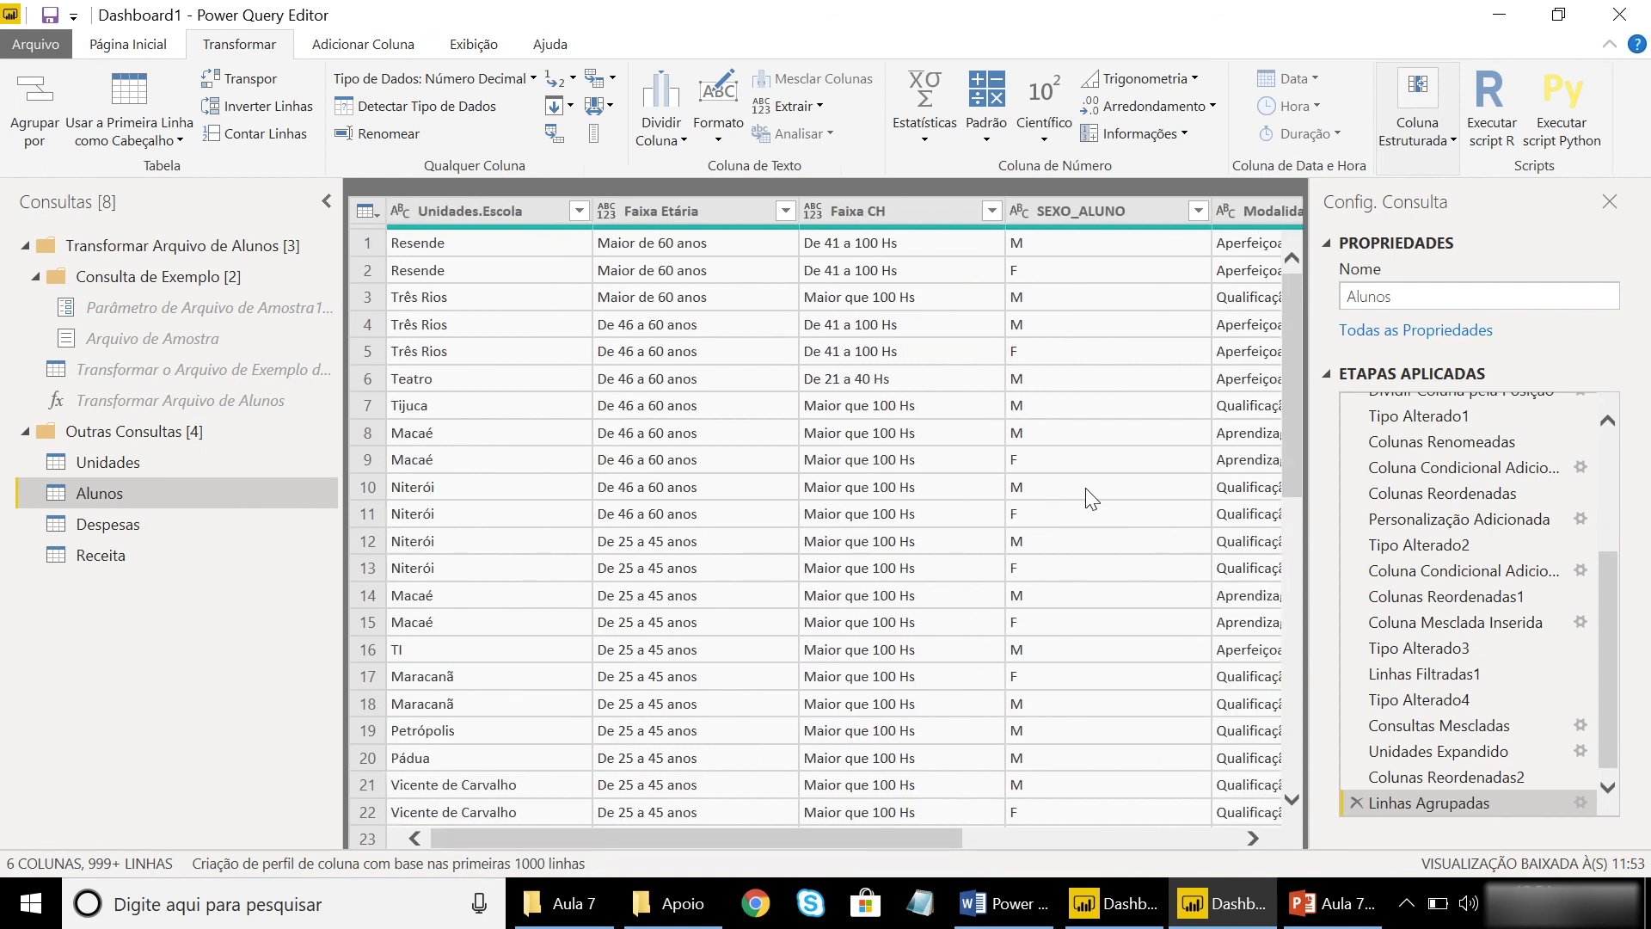